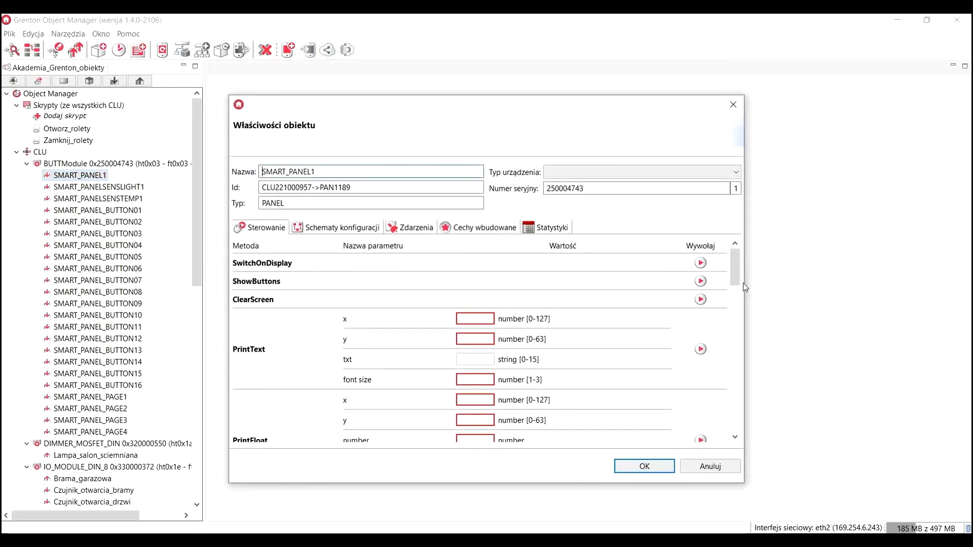
# Step: Review SMART_PANEL1's events and built-in features, including ProximityTimeout and the available GestureMode options
pyautogui.moveTo(736, 276)
pyautogui.mouseDown()
pyautogui.moveTo(730, 415)
pyautogui.moveTo(729, 274)
pyautogui.mouseUp()
pyautogui.click(414, 231)
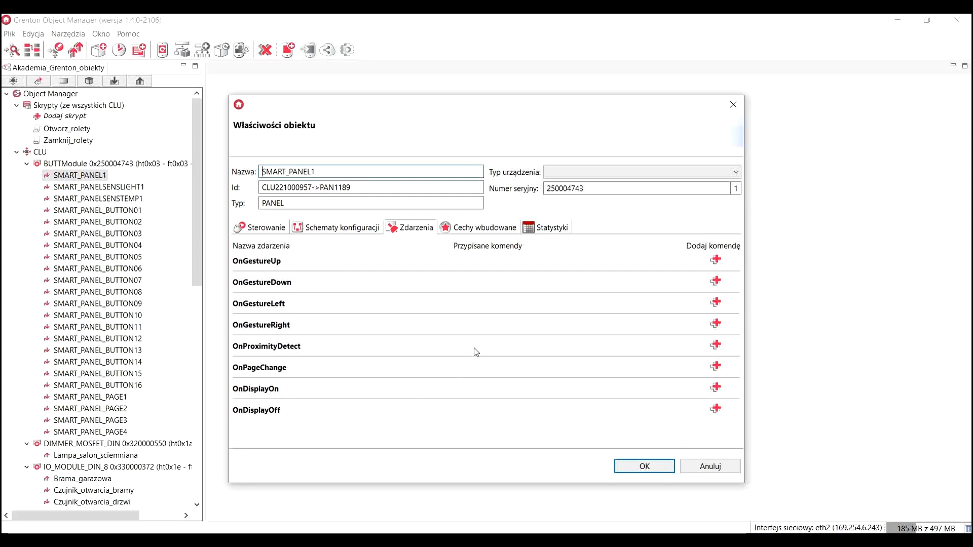
pyautogui.click(481, 229)
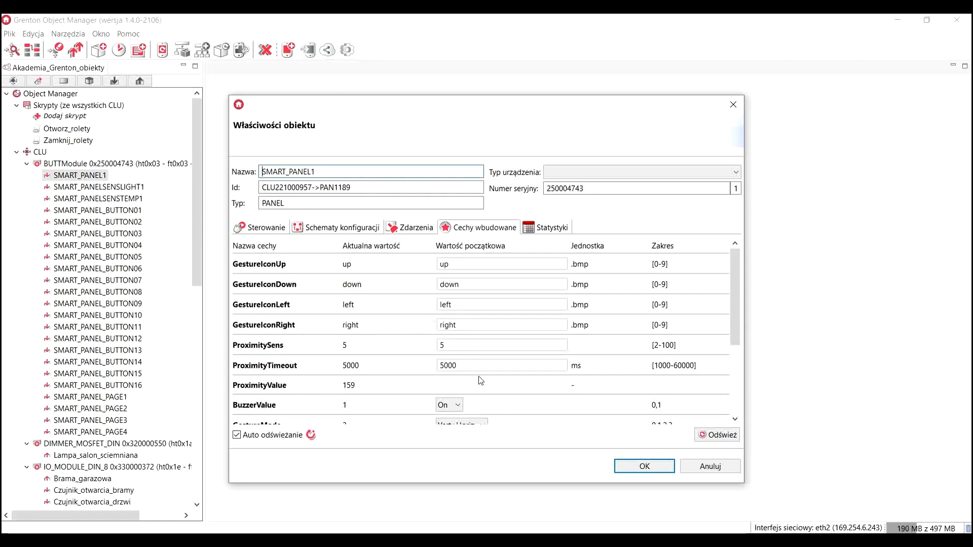
pyautogui.moveTo(464, 366); pyautogui.dragTo(428, 370)
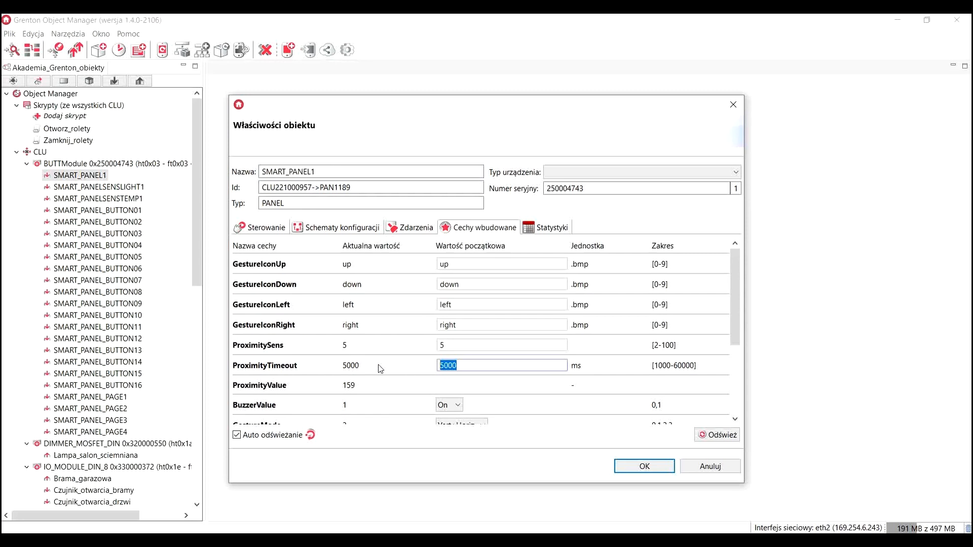
pyautogui.moveTo(734, 326); pyautogui.dragTo(725, 398)
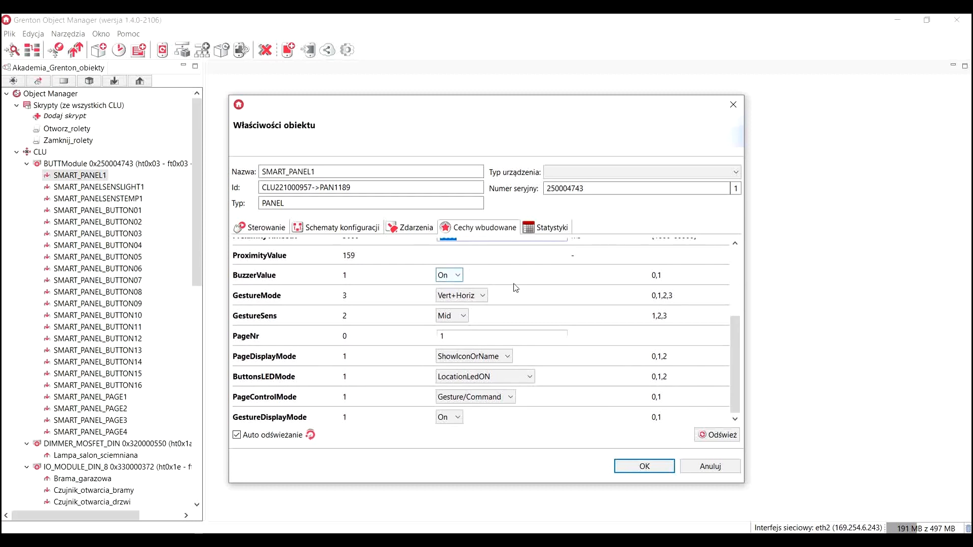
pyautogui.click(484, 299)
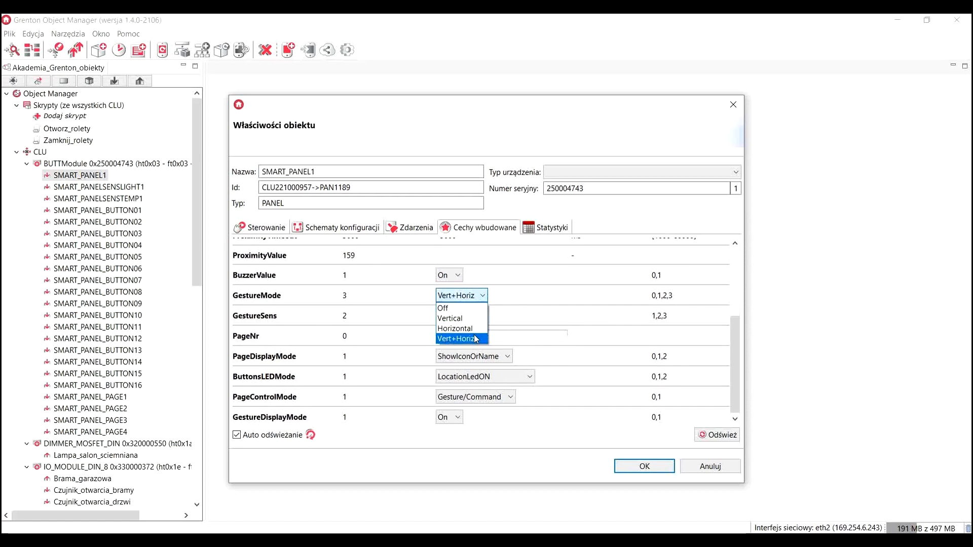
pyautogui.click(583, 304)
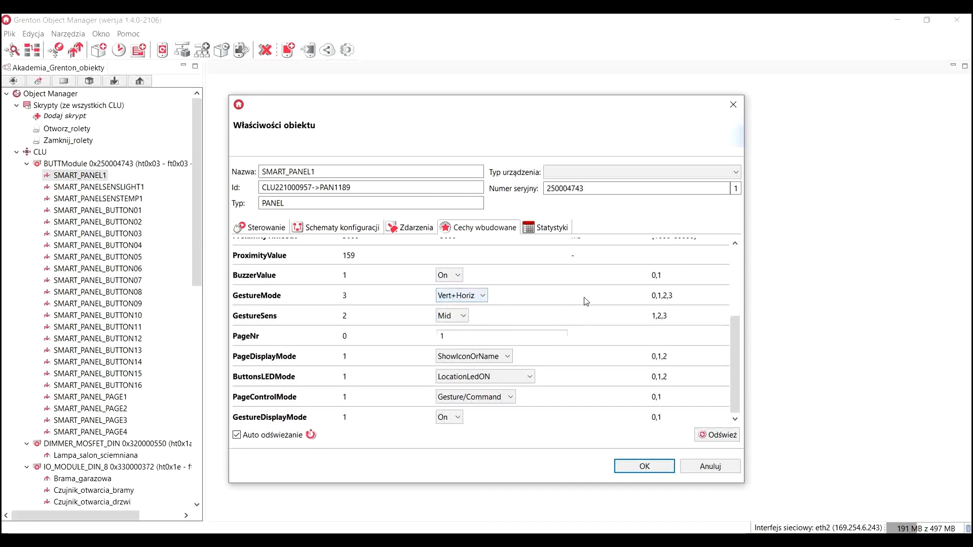
# Step: Try Command as SMART_PANEL1's PageControlMode, restore it to Gesture/Command and accept the object properties
pyautogui.click(507, 399)
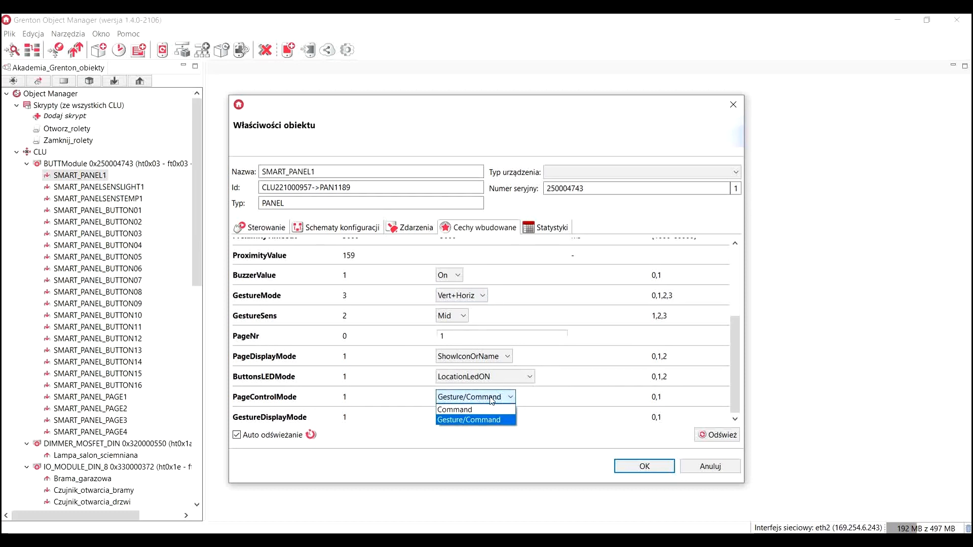
pyautogui.click(458, 410)
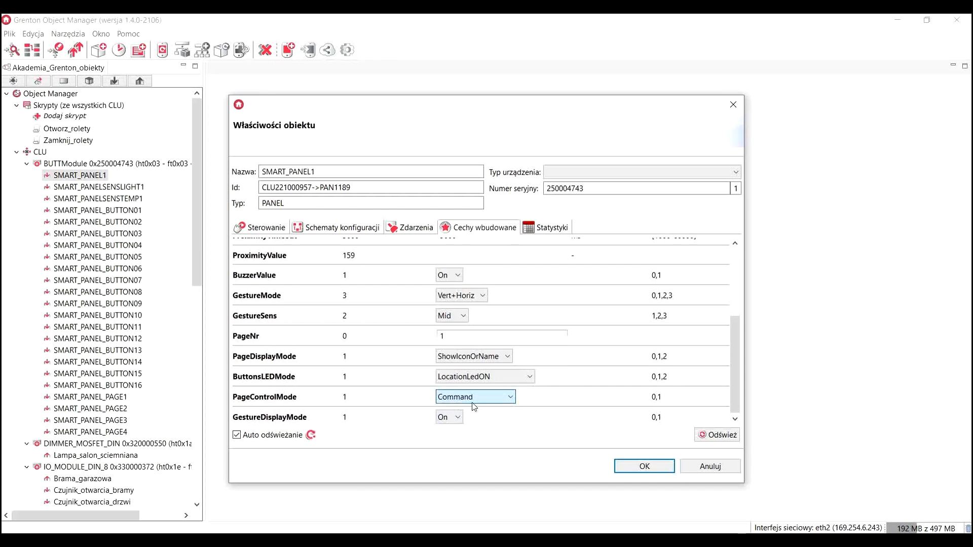
pyautogui.moveTo(734, 315); pyautogui.dragTo(734, 386)
pyautogui.click(497, 395)
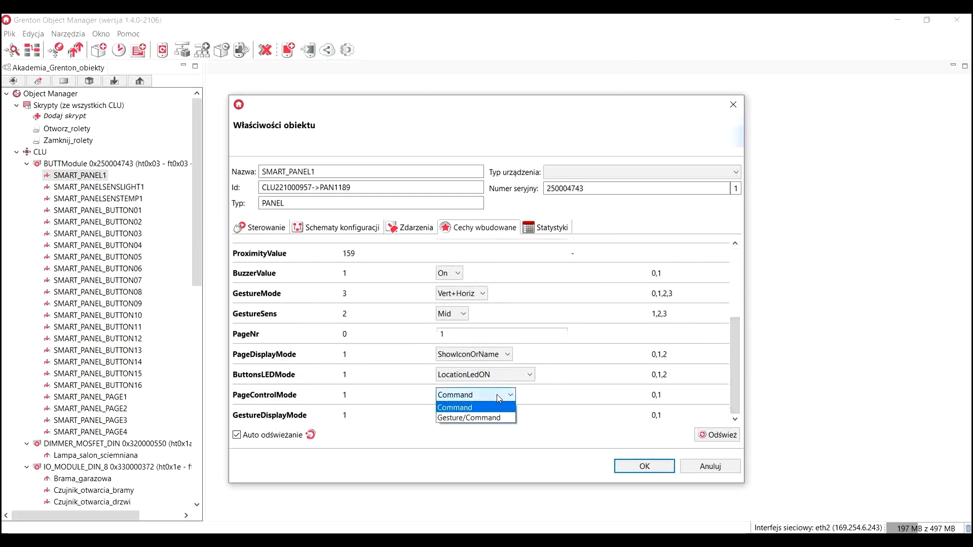
pyautogui.click(456, 417)
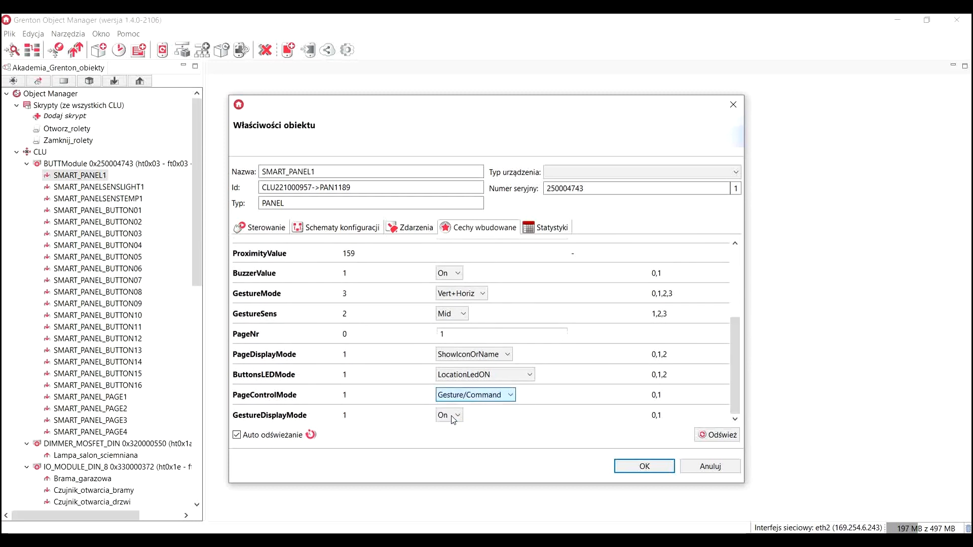
pyautogui.click(644, 466)
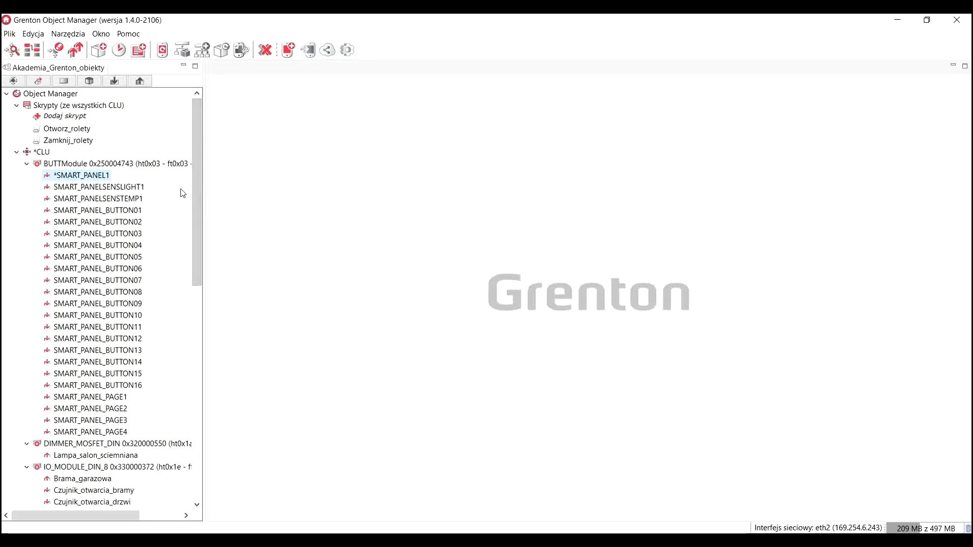
# Step: Examine the built-in features of the SMART_PANELSENSLIGHT1 light sensor and the SMART_PANELSENSTEMP1 temperature sensor
pyautogui.click(132, 188)
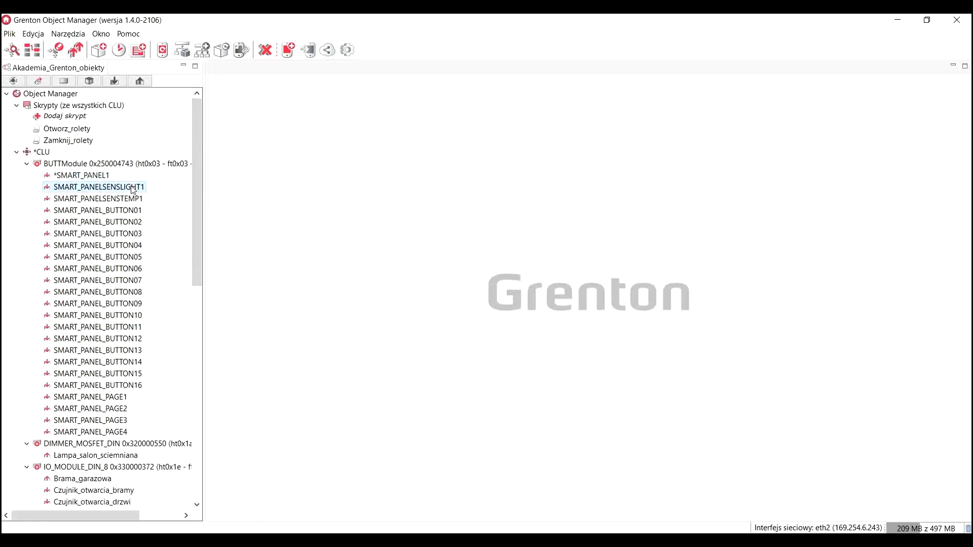
pyautogui.doubleClick(133, 187)
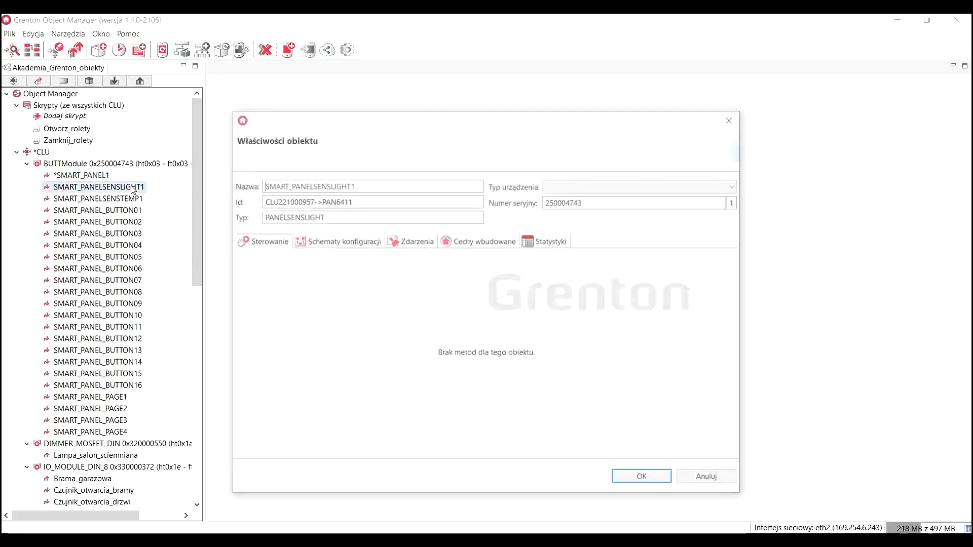
pyautogui.click(474, 245)
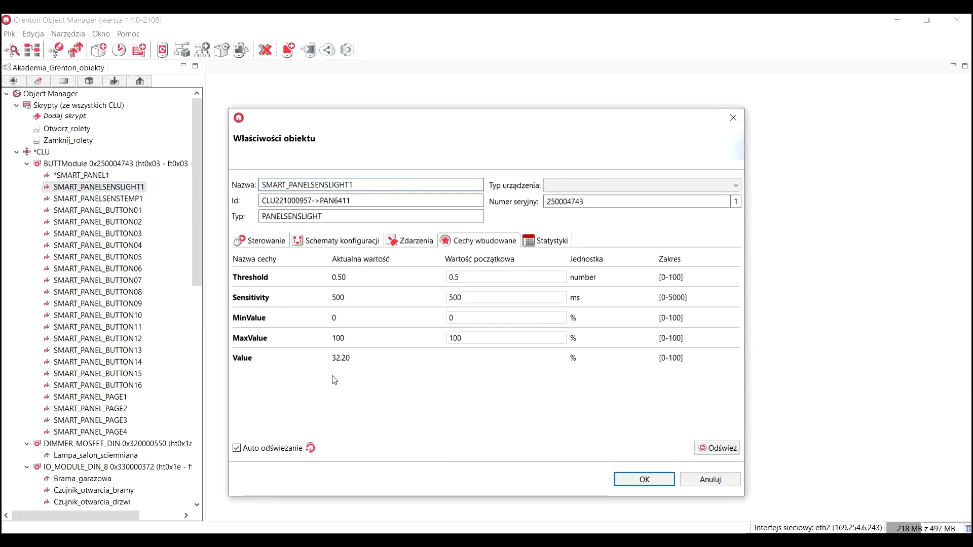
pyautogui.click(634, 481)
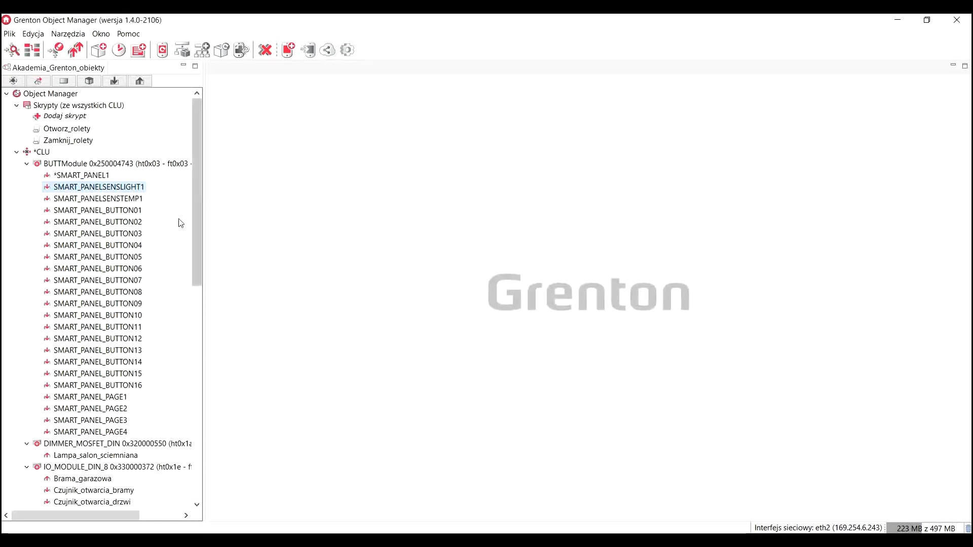
pyautogui.doubleClick(130, 202)
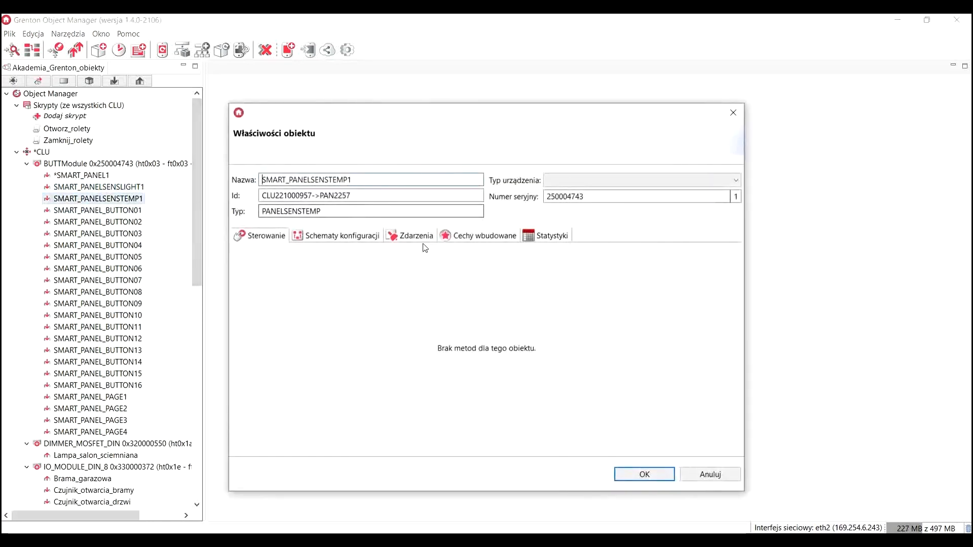
pyautogui.click(470, 238)
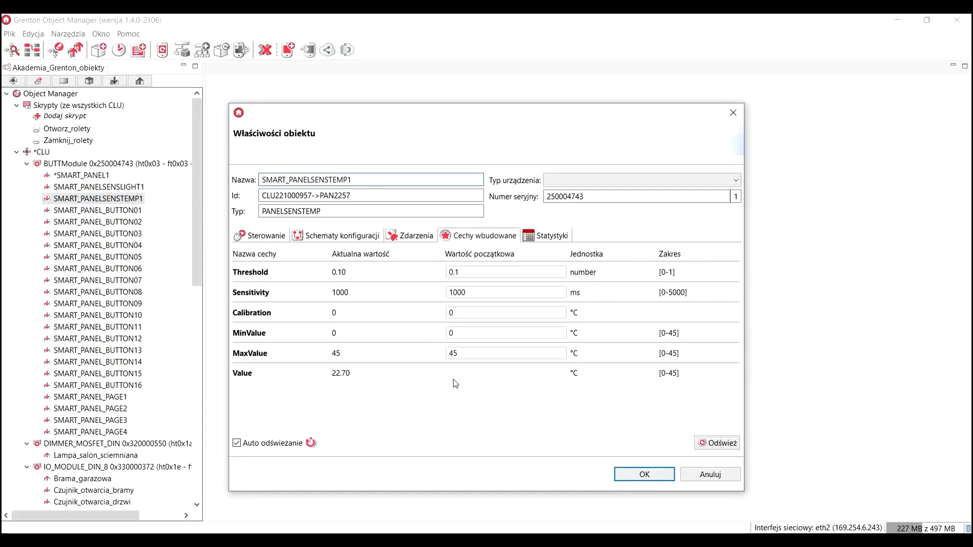
pyautogui.click(627, 473)
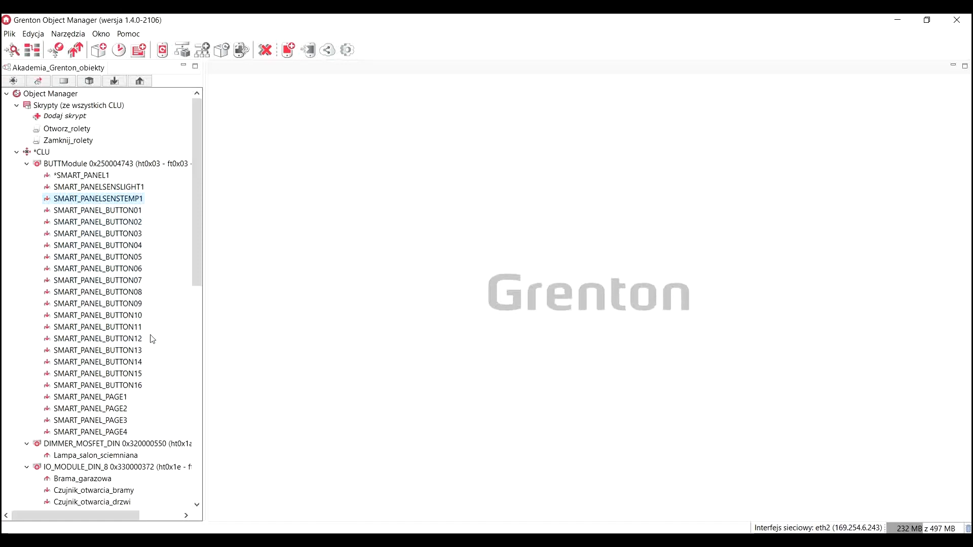
# Step: Open the built-in features of SMART_PANEL_PAGE1 and set the initial PageType to Buttons
pyautogui.scroll(-1, 160, 369)
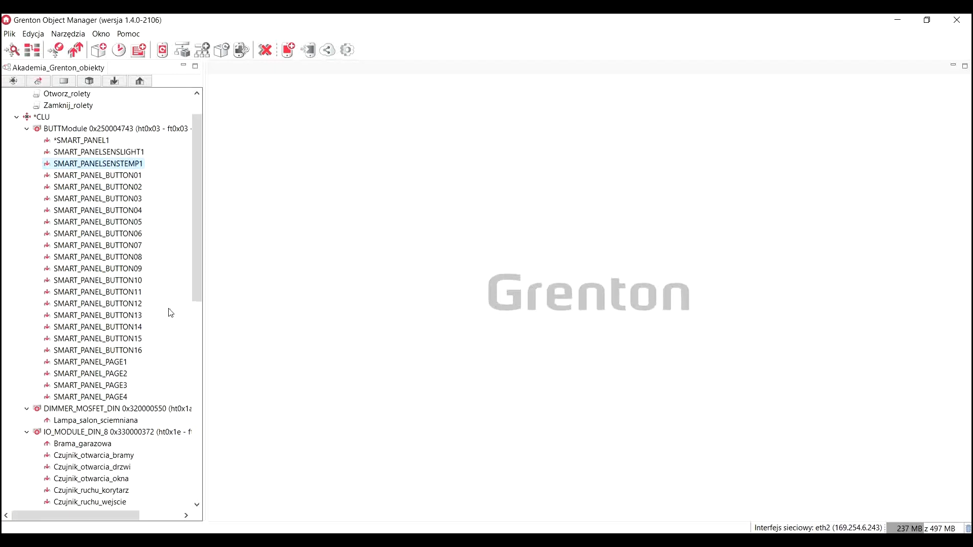
pyautogui.moveTo(194, 202)
pyautogui.mouseDown()
pyautogui.moveTo(193, 214)
pyautogui.moveTo(193, 202)
pyautogui.mouseUp()
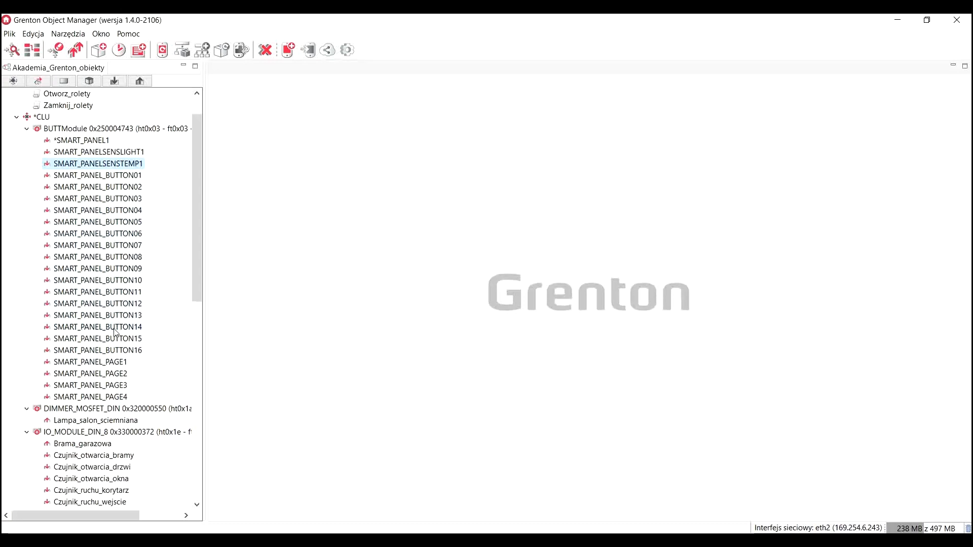
pyautogui.click(109, 363)
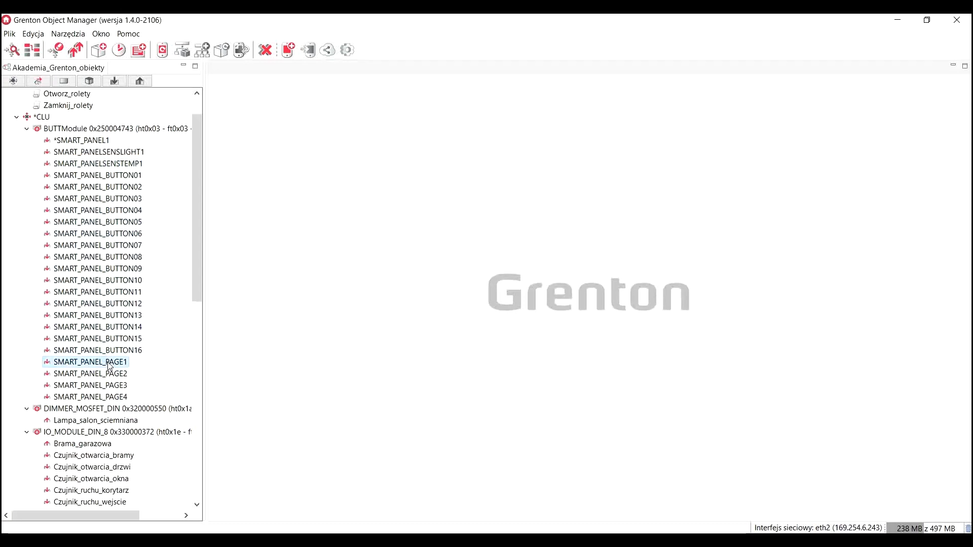
pyautogui.doubleClick(109, 363)
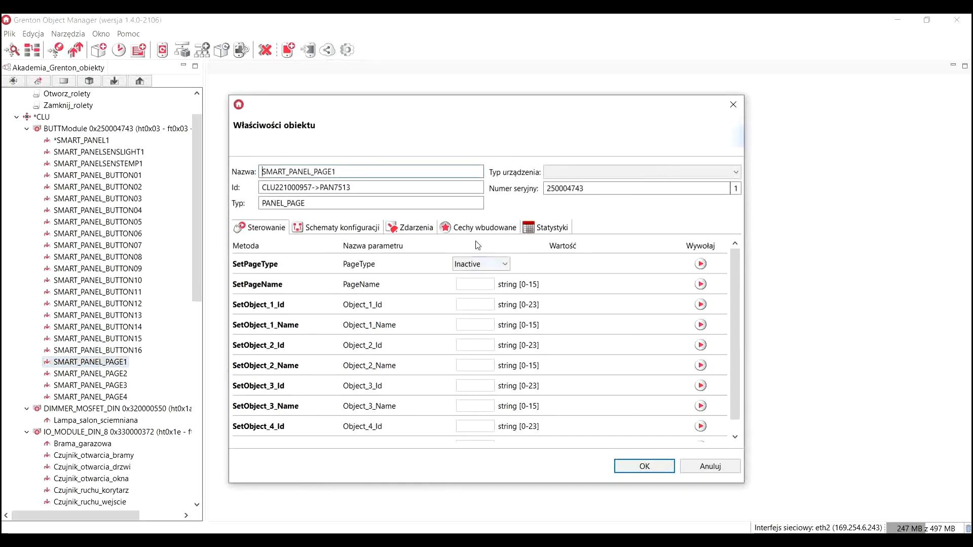
pyautogui.click(477, 228)
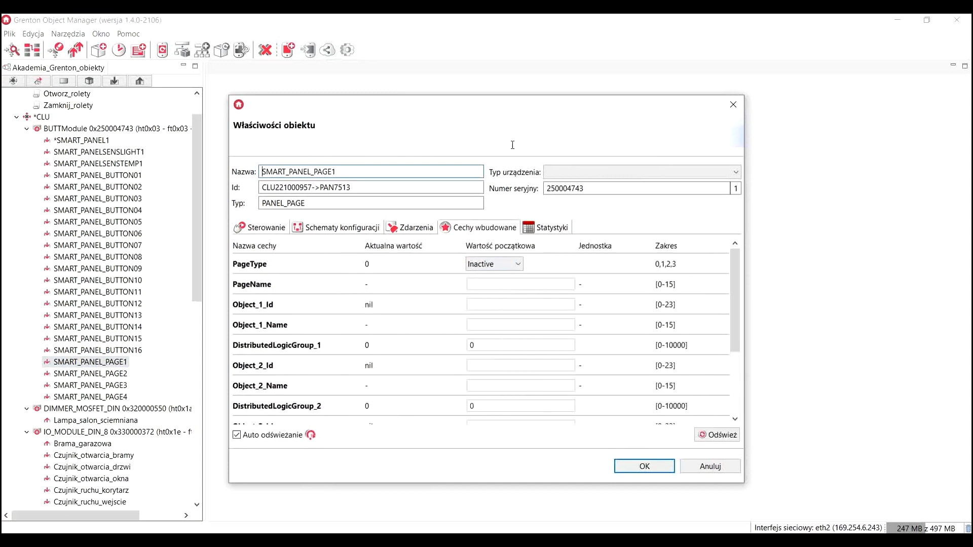
pyautogui.moveTo(510, 113); pyautogui.dragTo(516, 72)
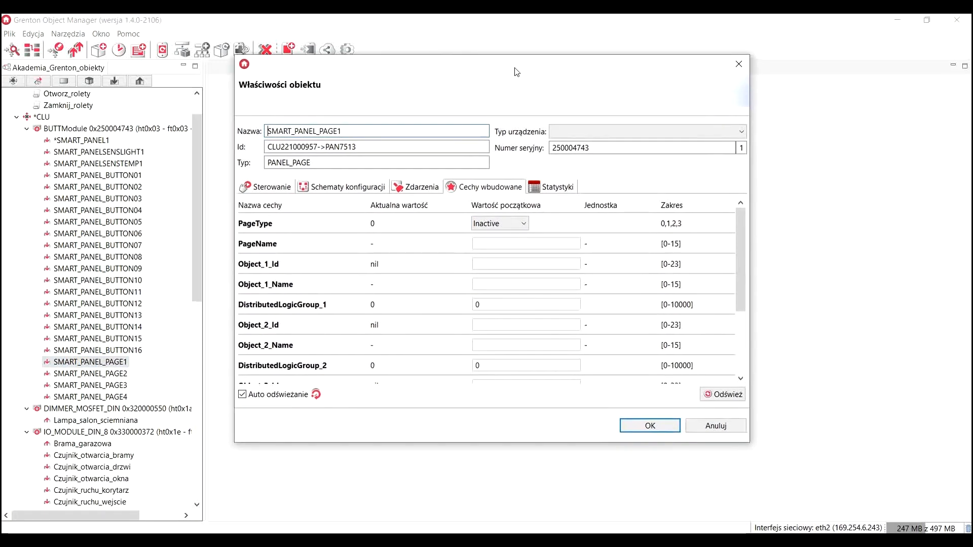
pyautogui.click(518, 224)
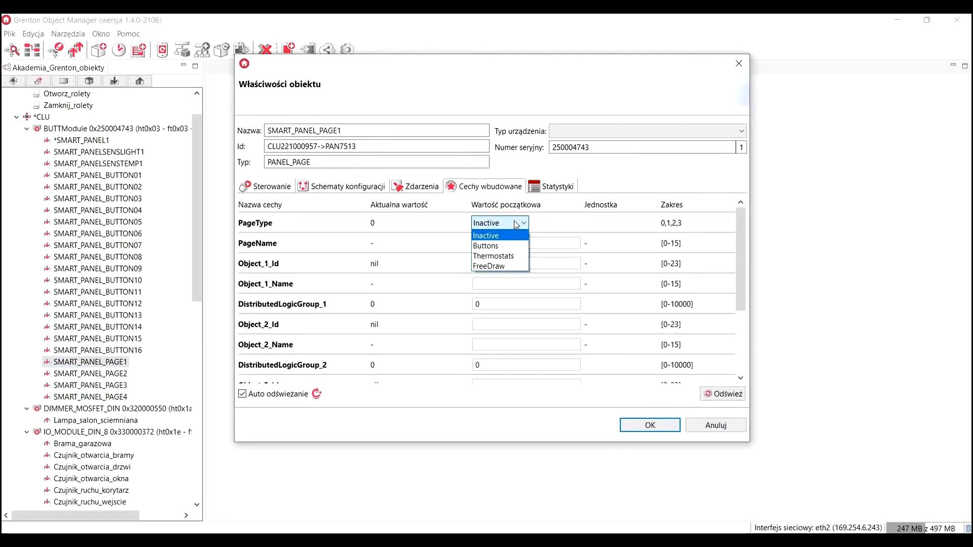
pyautogui.click(499, 247)
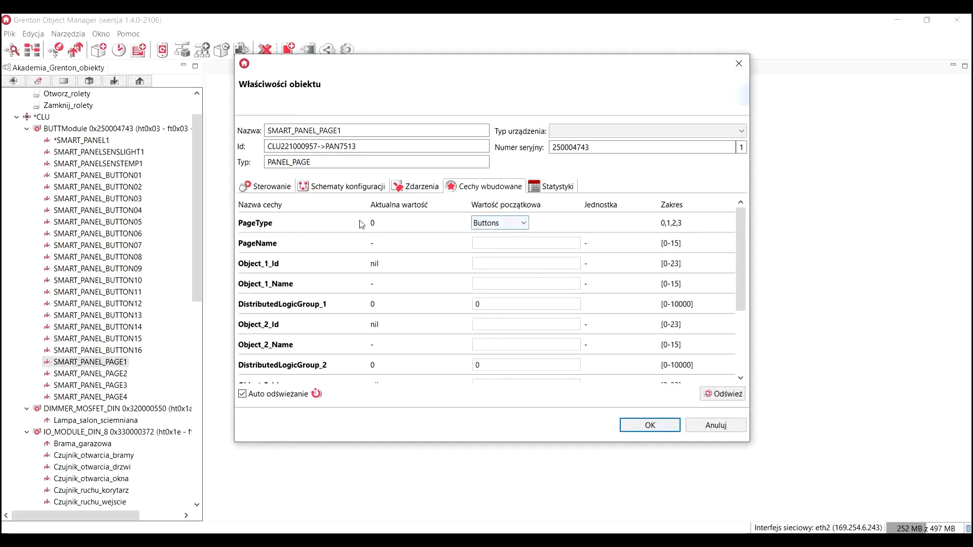
# Step: Set the initial PageName of SMART_PANEL_PAGE1 to "page 1"
pyautogui.click(489, 243)
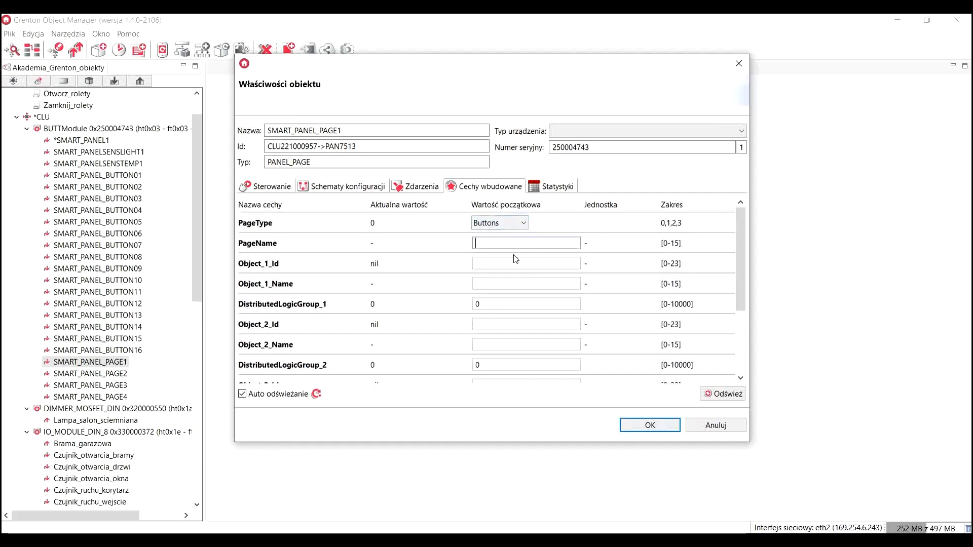
pyautogui.write('str')
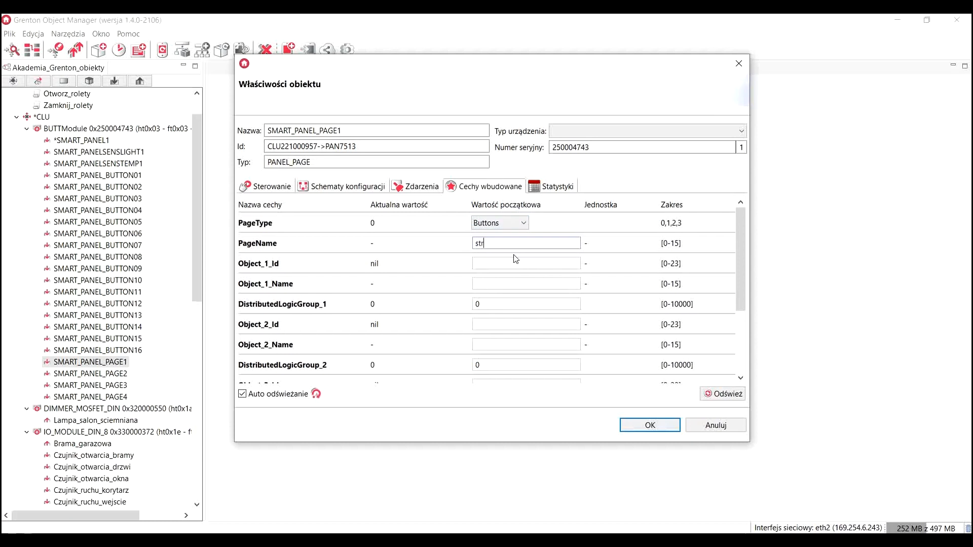
pyautogui.write('page 1')
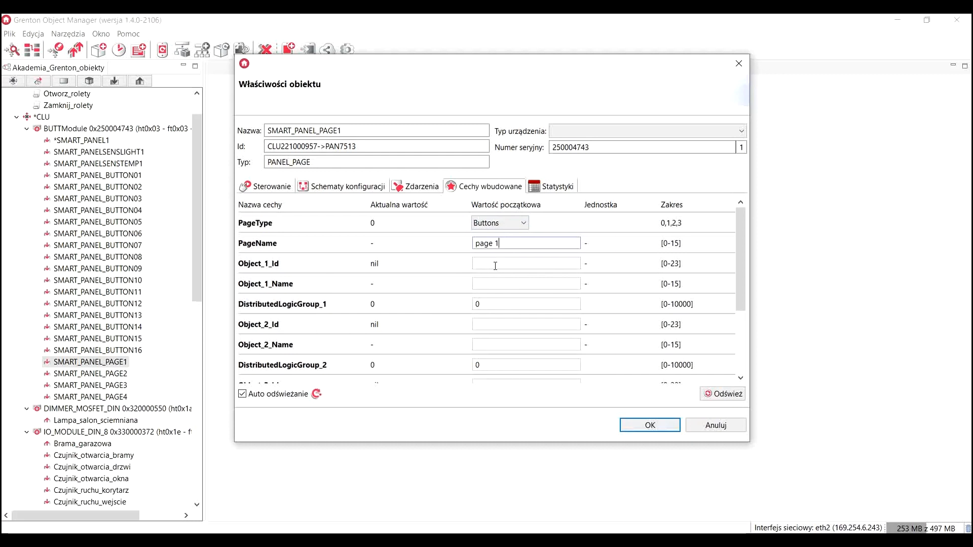
# Step: Assign buttons to the page by setting Object_1_Id to 1 and Object_2_Id to 2
pyautogui.scroll(-2, 463, 297)
pyautogui.scroll(2, 465, 303)
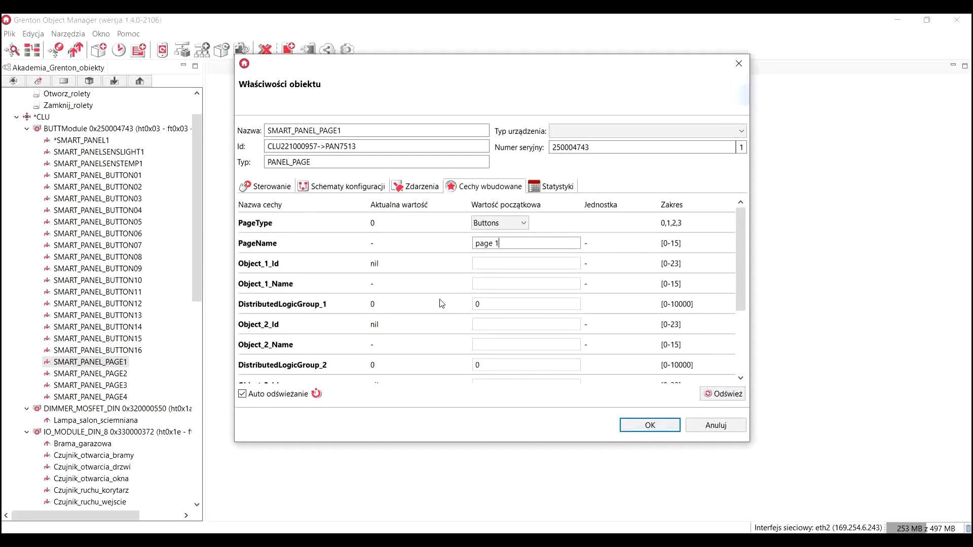
pyautogui.moveTo(358, 271)
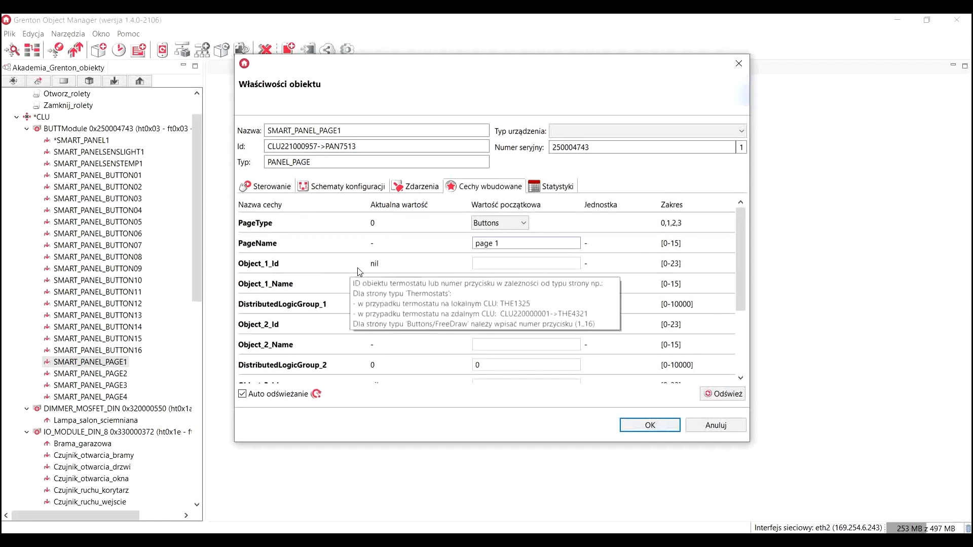
pyautogui.click(482, 264)
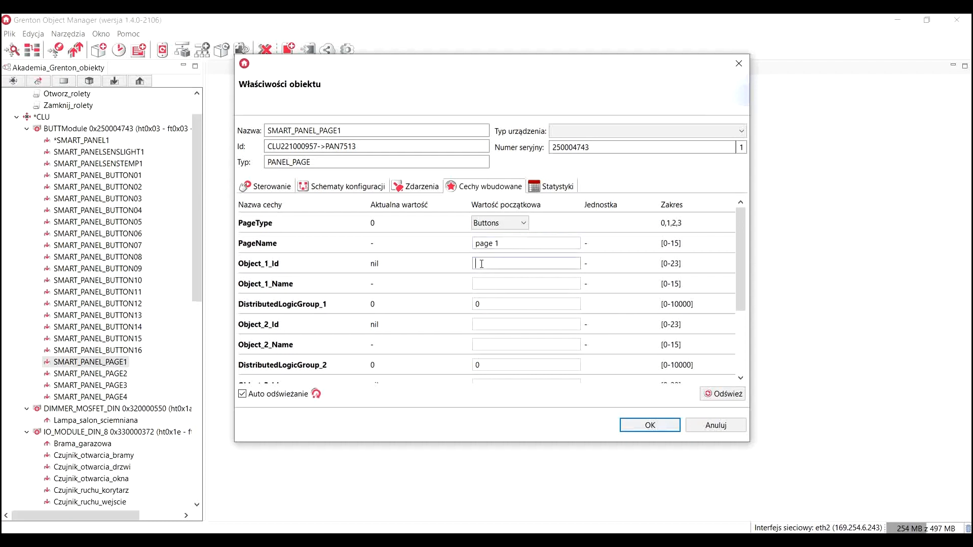
pyautogui.write('1')
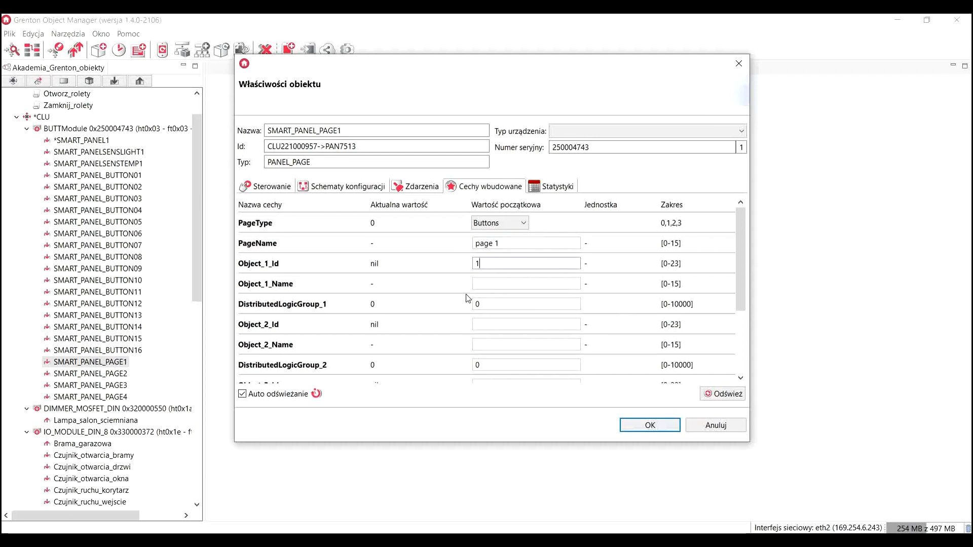
pyautogui.click(485, 327)
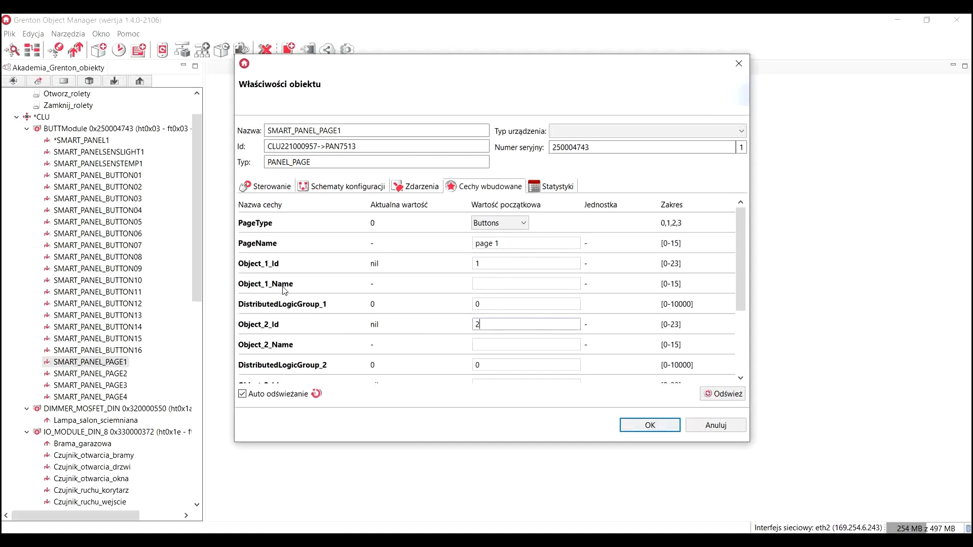
pyautogui.moveTo(284, 290)
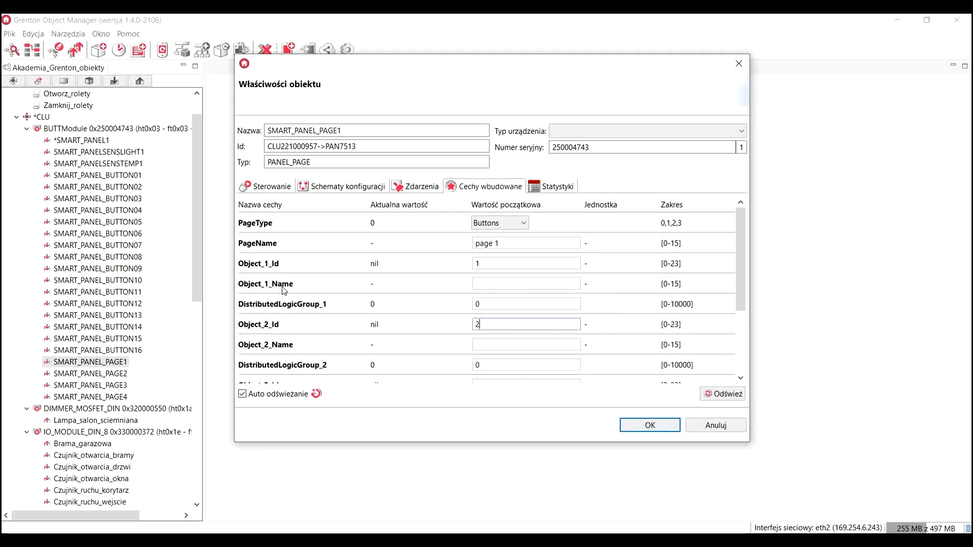
# Step: Assign two more buttons to SMART_PANEL_PAGE1 by setting Object_3_Id to 3 and Object_4_Id to 4, and save the page properties
pyautogui.scroll(-1, 286, 296)
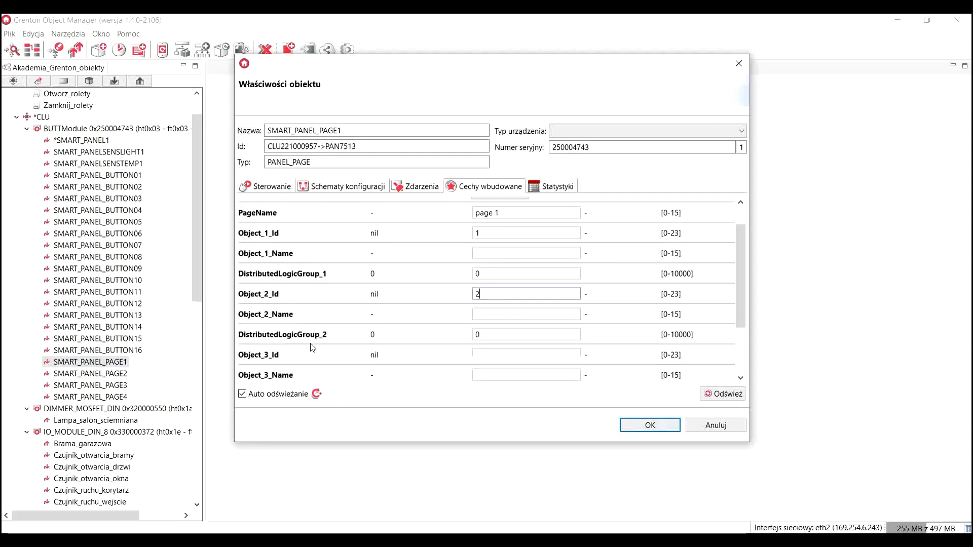
pyautogui.scroll(-2, 305, 354)
pyautogui.click(476, 329)
pyautogui.write('3')
pyautogui.scroll(-1, 364, 355)
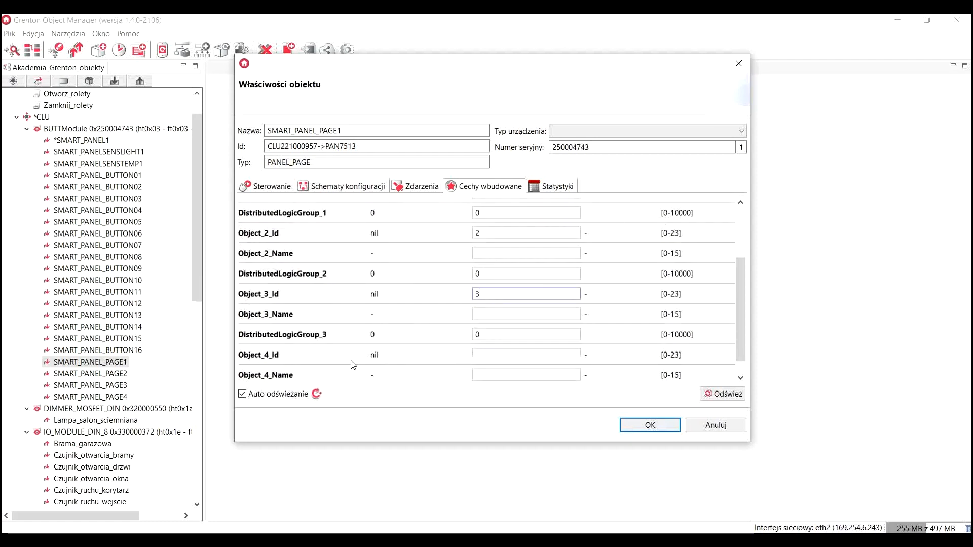
pyautogui.click(490, 356)
pyautogui.write('4')
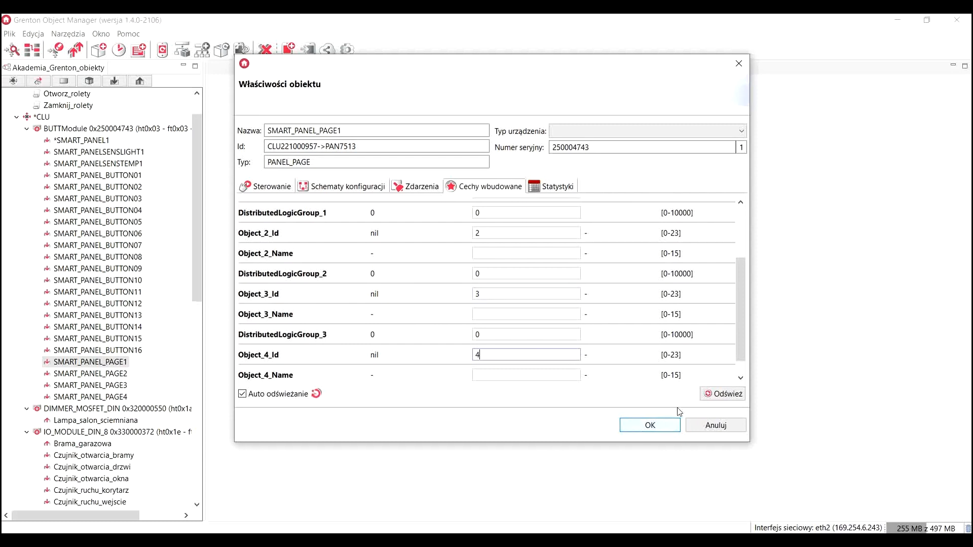
pyautogui.moveTo(741, 330); pyautogui.dragTo(737, 271)
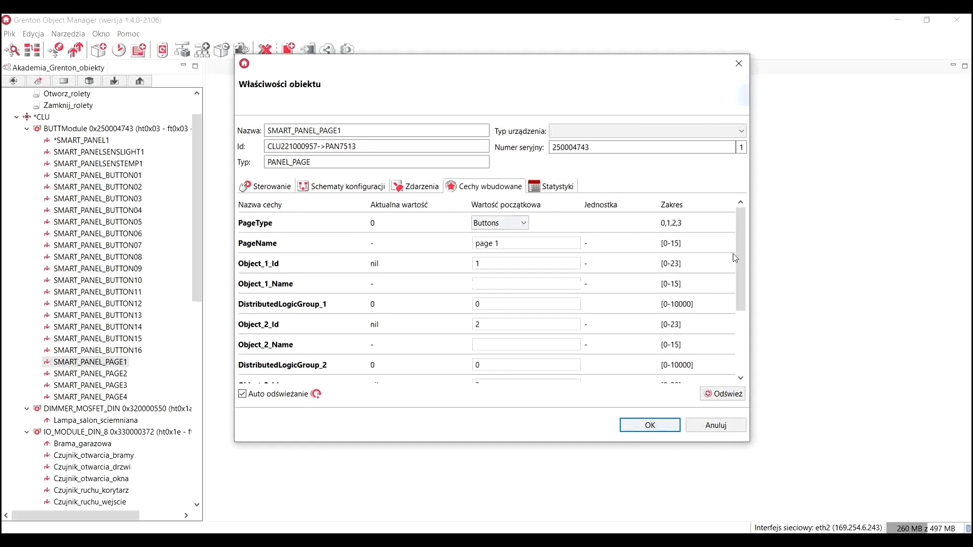
pyautogui.moveTo(740, 246); pyautogui.dragTo(729, 331)
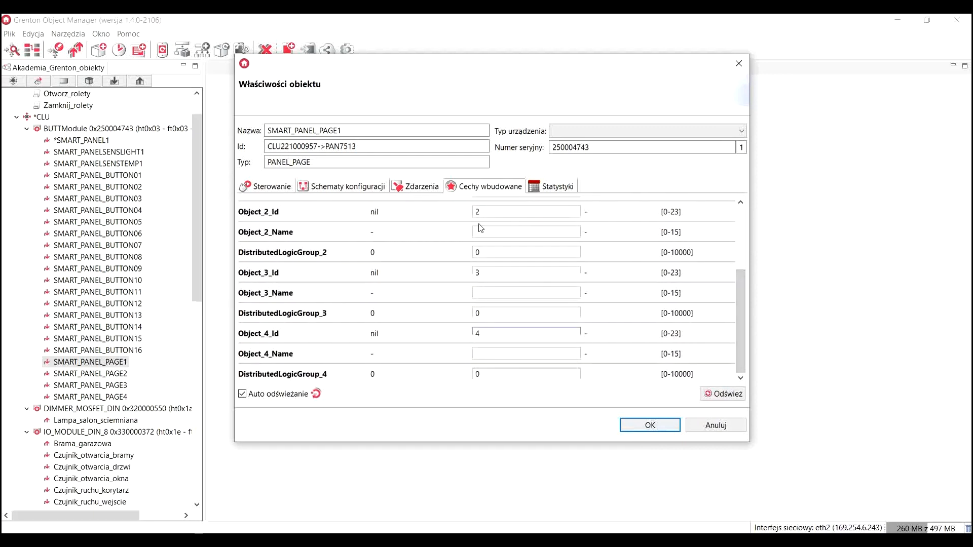
pyautogui.click(479, 333)
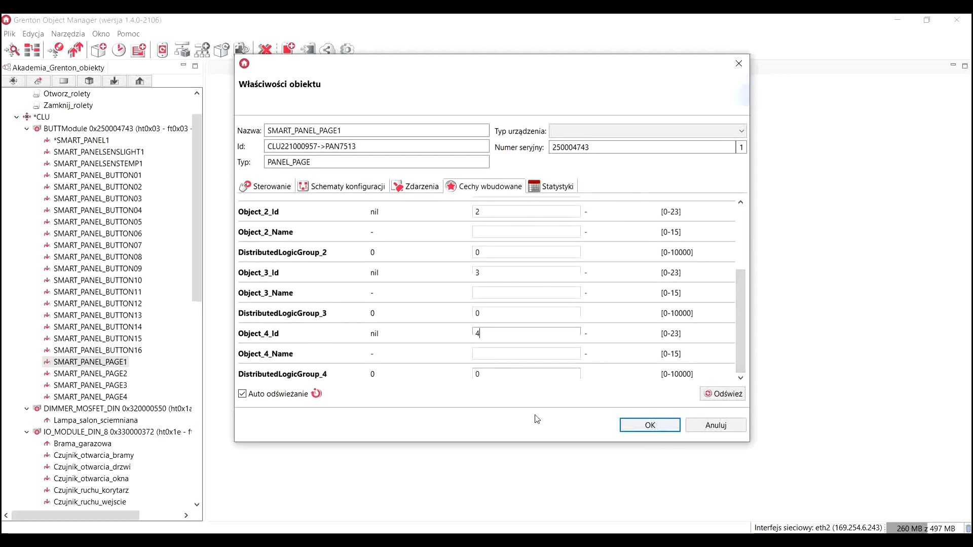
pyautogui.click(624, 428)
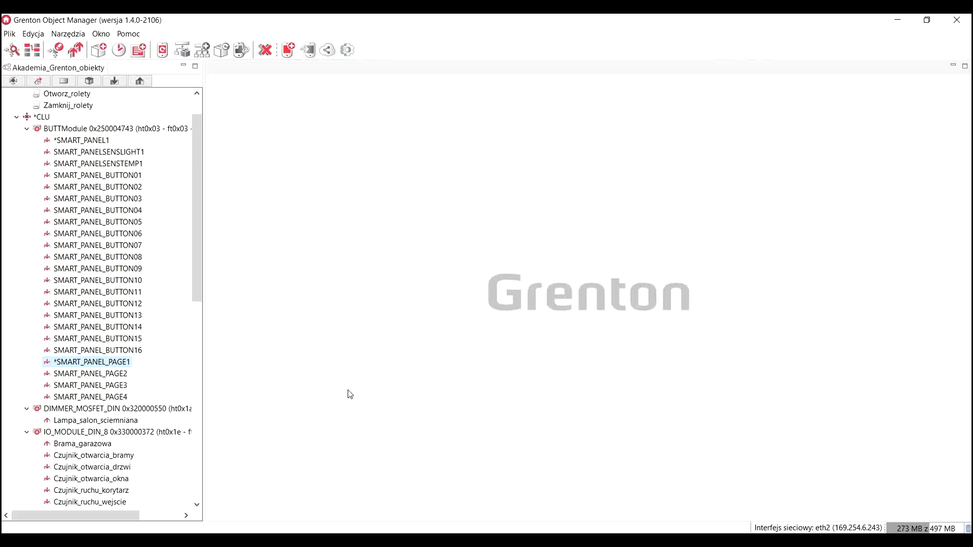
# Step: Open the events of SMART_PANEL_BUTTON01 and remove the commands assigned to OnSwitchOn and OnSwitchOff
pyautogui.click(138, 176)
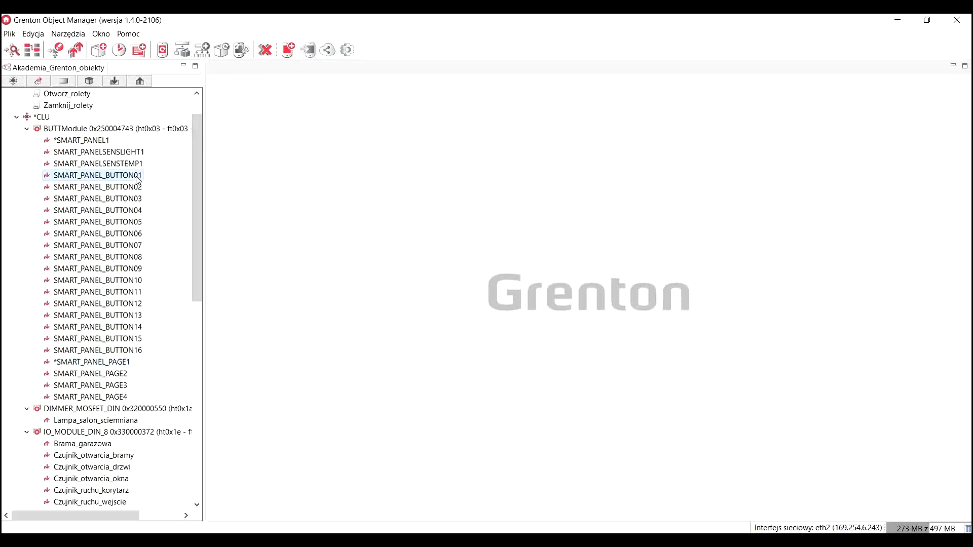
pyautogui.doubleClick(137, 180)
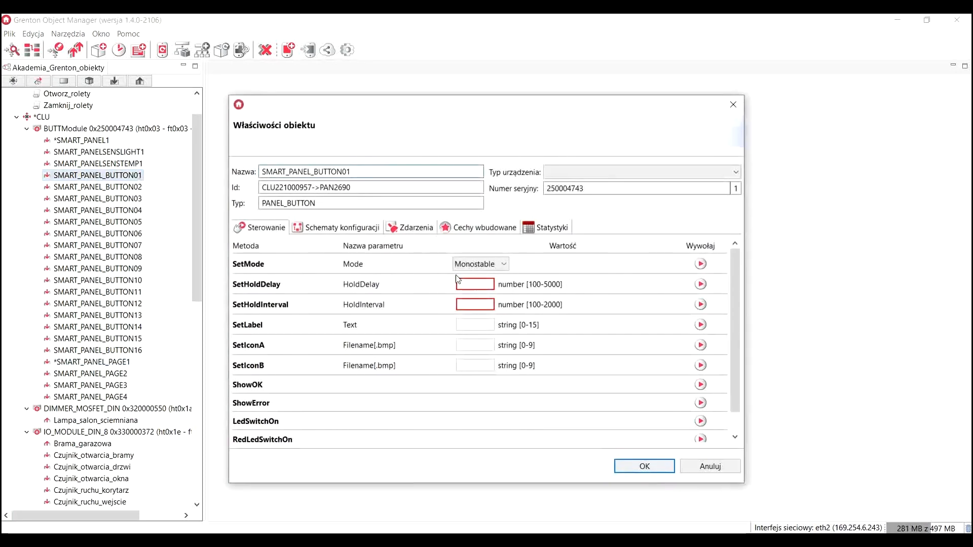
pyautogui.scroll(-1, 736, 280)
pyautogui.scroll(1, 731, 265)
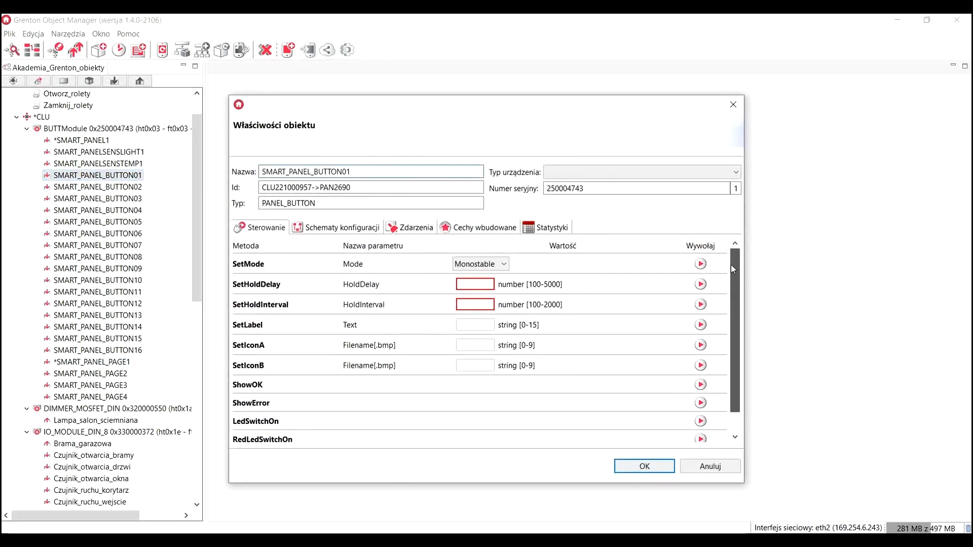
pyautogui.click(412, 231)
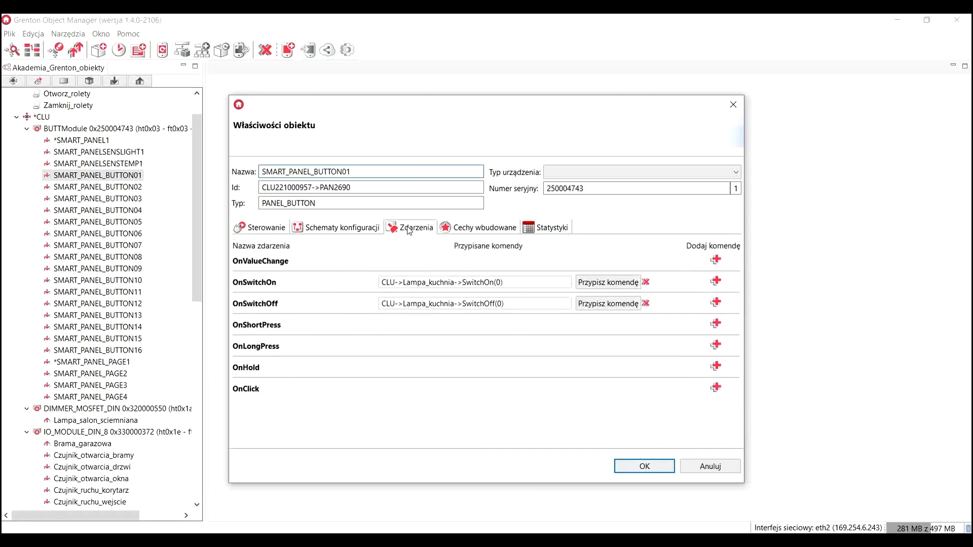
pyautogui.click(645, 282)
pyautogui.click(645, 303)
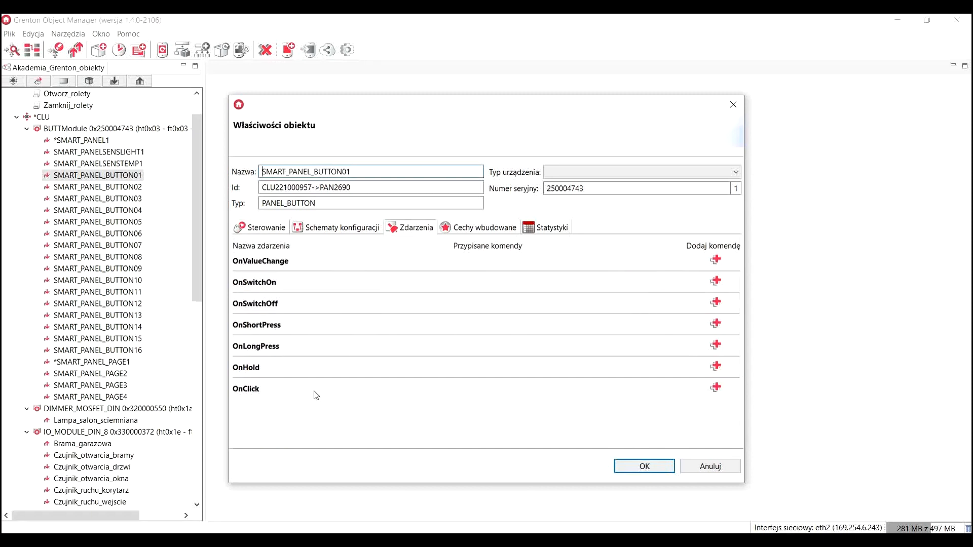
# Step: Assign the Switch method of Lampa_kuchnia to the OnClick event of SMART_PANEL_BUTTON01
pyautogui.click(716, 388)
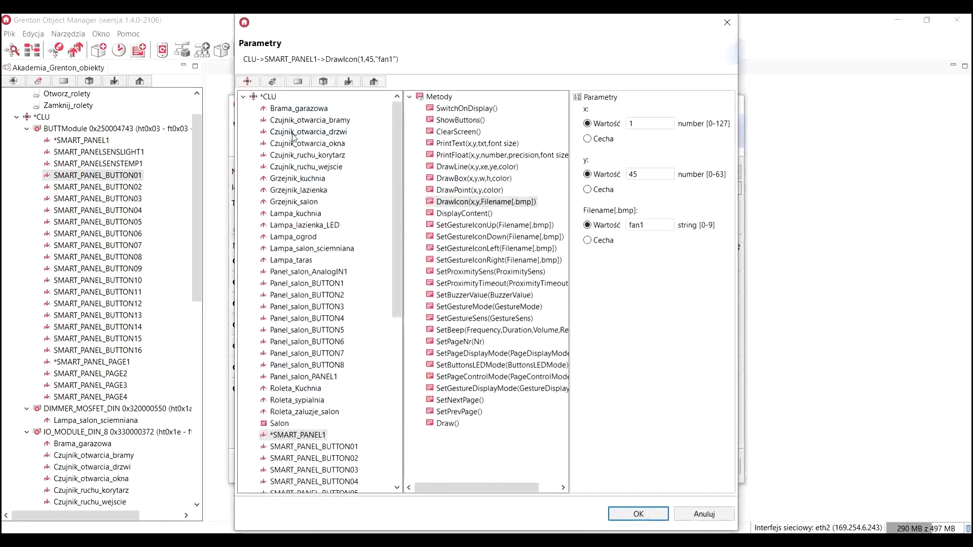
pyautogui.click(299, 213)
pyautogui.click(465, 121)
pyautogui.click(639, 515)
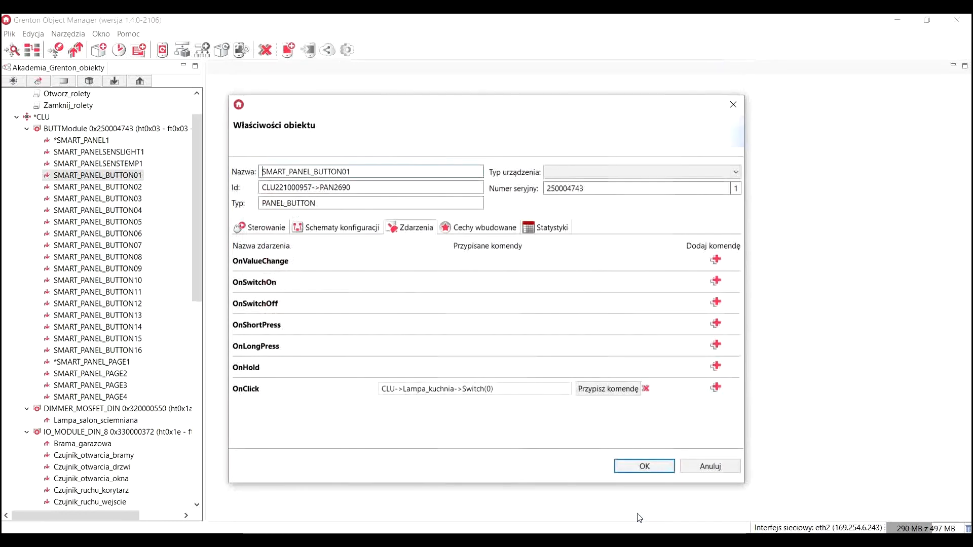
# Step: Set the initial Label of SMART_PANEL_BUTTON01 to "kuchnia" and save the button's properties
pyautogui.click(471, 228)
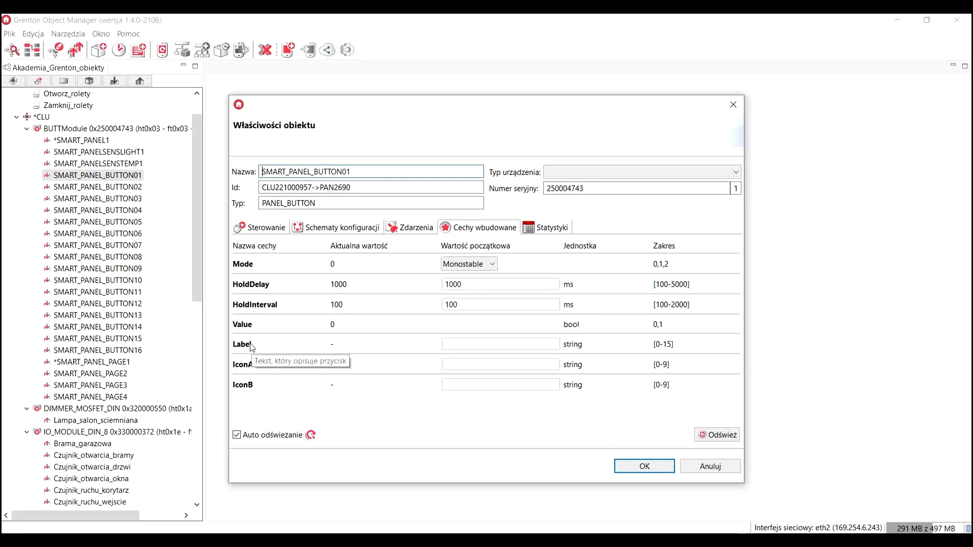
pyautogui.click(478, 345)
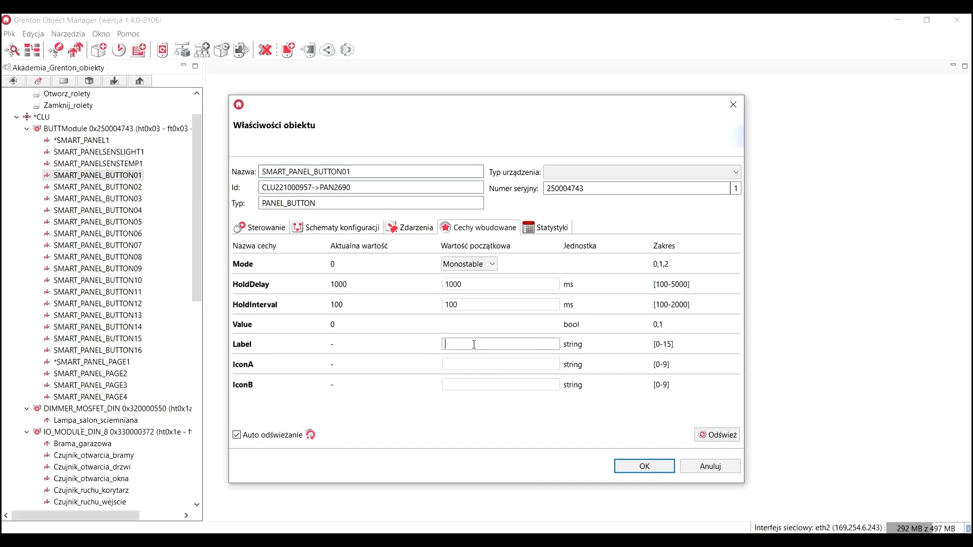
pyautogui.write('kuchnia')
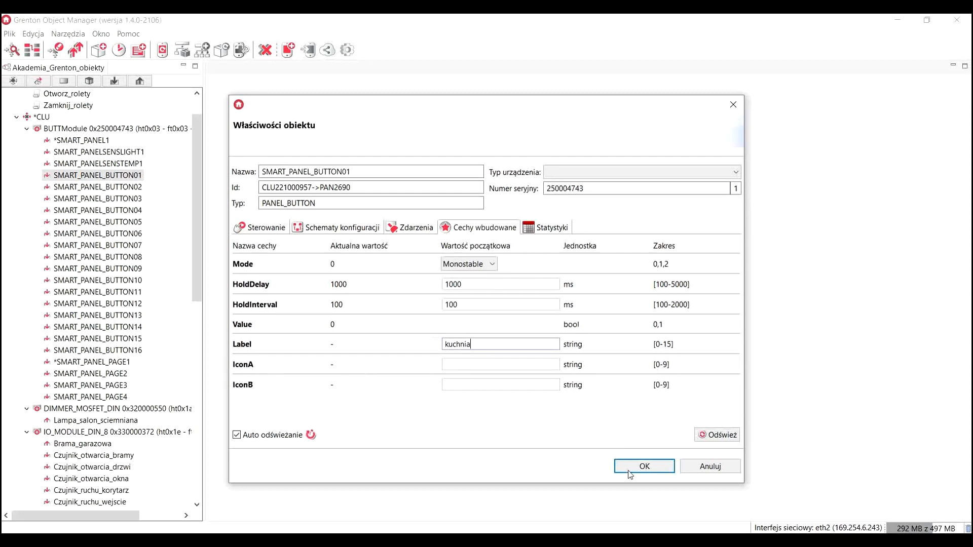
pyautogui.click(645, 467)
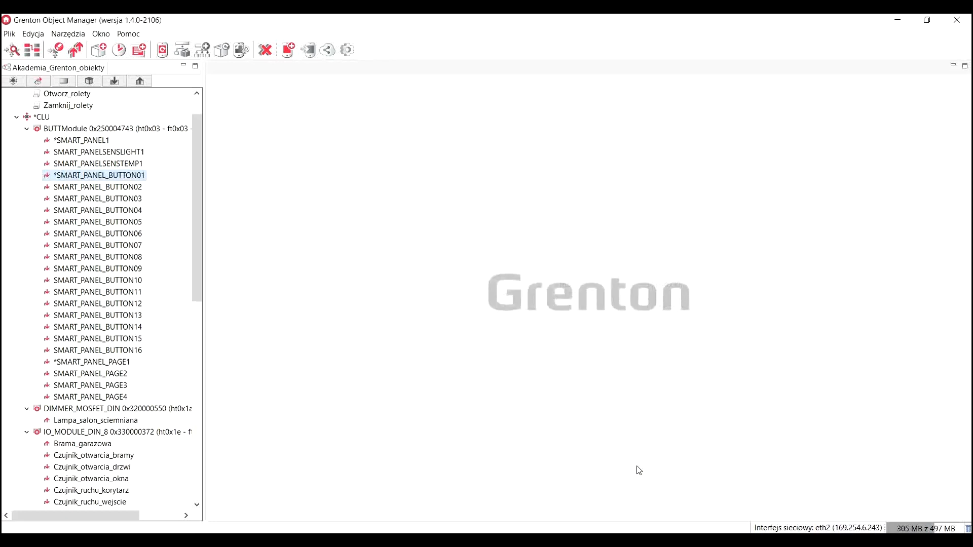
# Step: Assign the Switch method of Lampa_lazienka_LED to the OnClick event of SMART_PANEL_BUTTON02
pyautogui.click(115, 186)
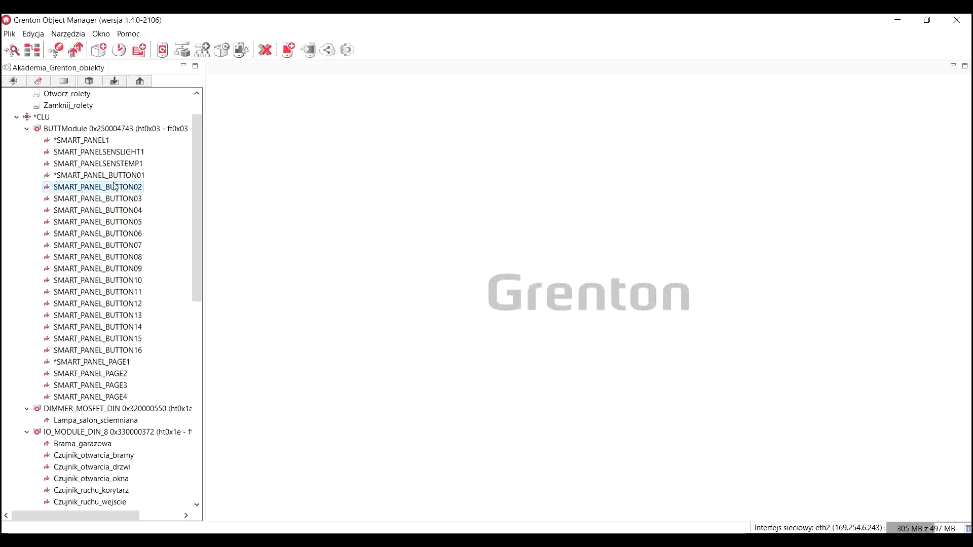
pyautogui.doubleClick(115, 187)
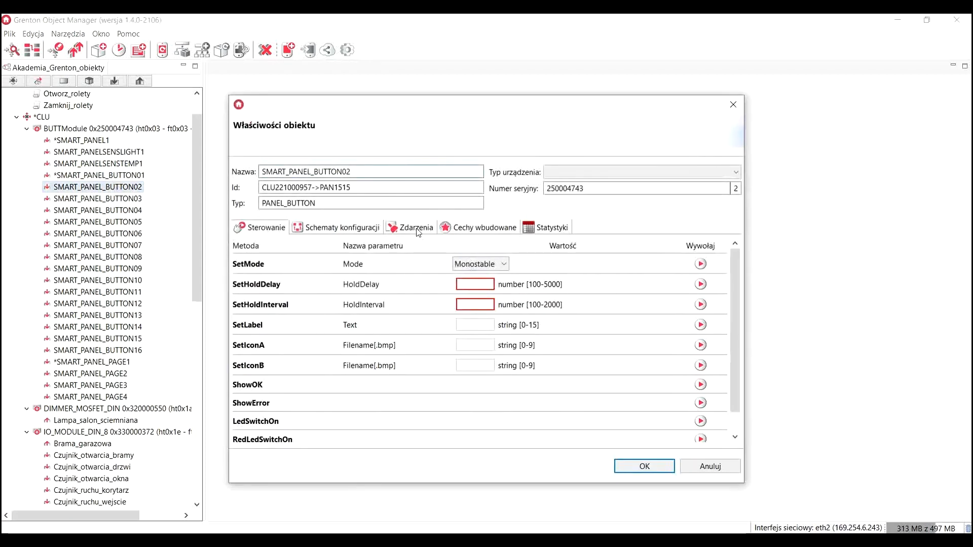
pyautogui.click(416, 228)
pyautogui.click(715, 389)
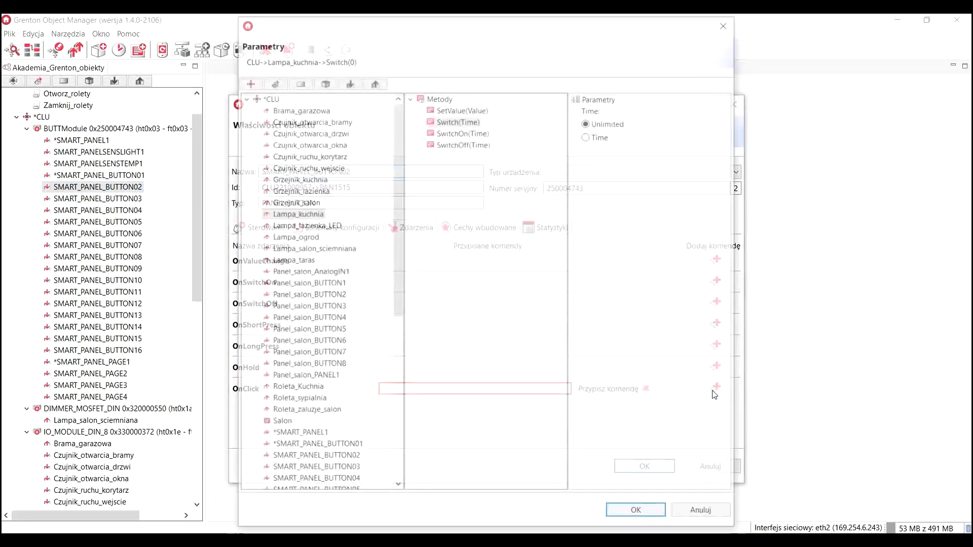
pyautogui.click(327, 226)
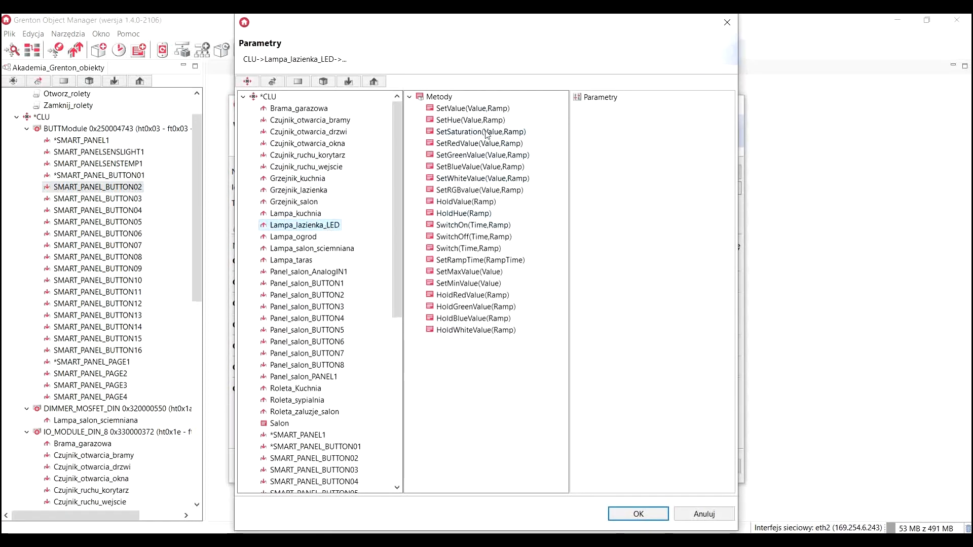
pyautogui.click(469, 248)
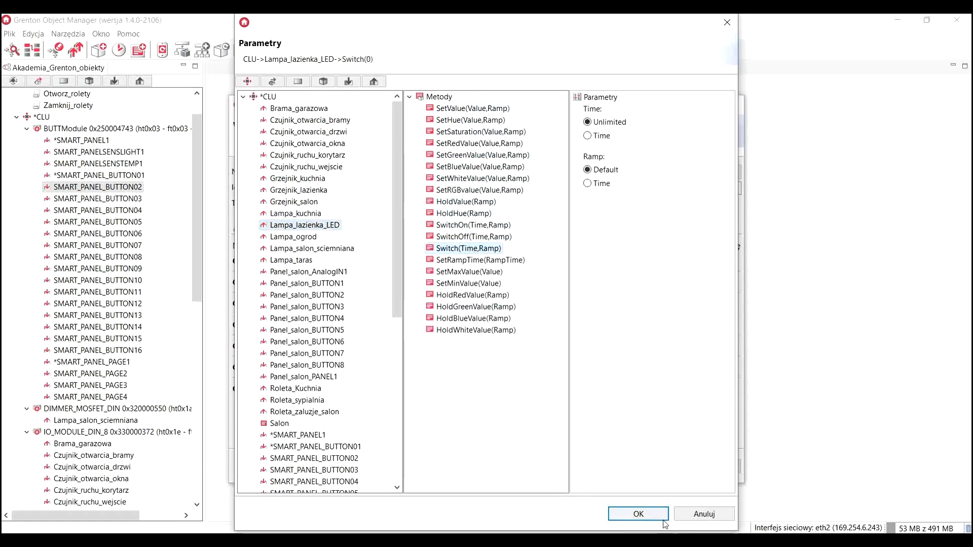
pyautogui.click(640, 514)
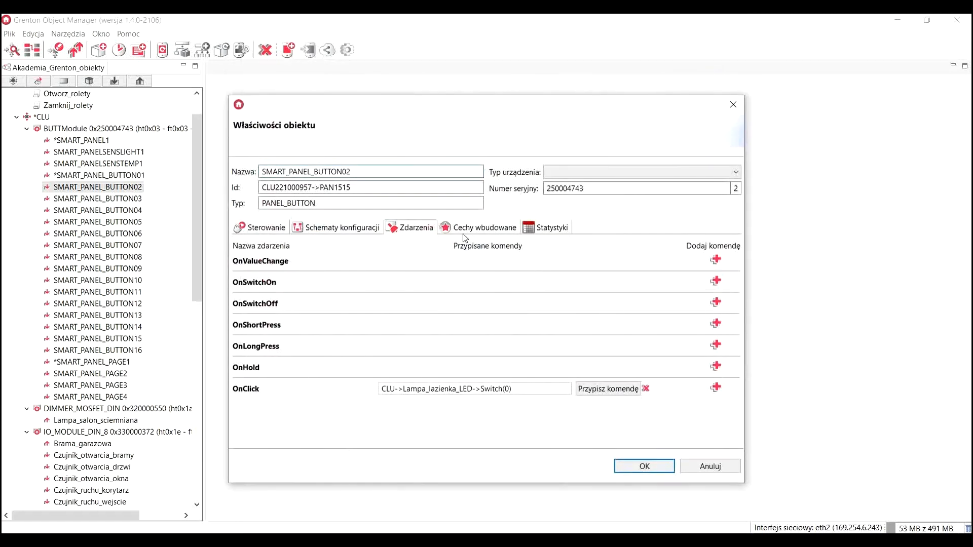
# Step: Set the initial Label of SMART_PANEL_BUTTON02 to "Łazienka" and save the button's properties
pyautogui.click(464, 236)
pyautogui.click(470, 346)
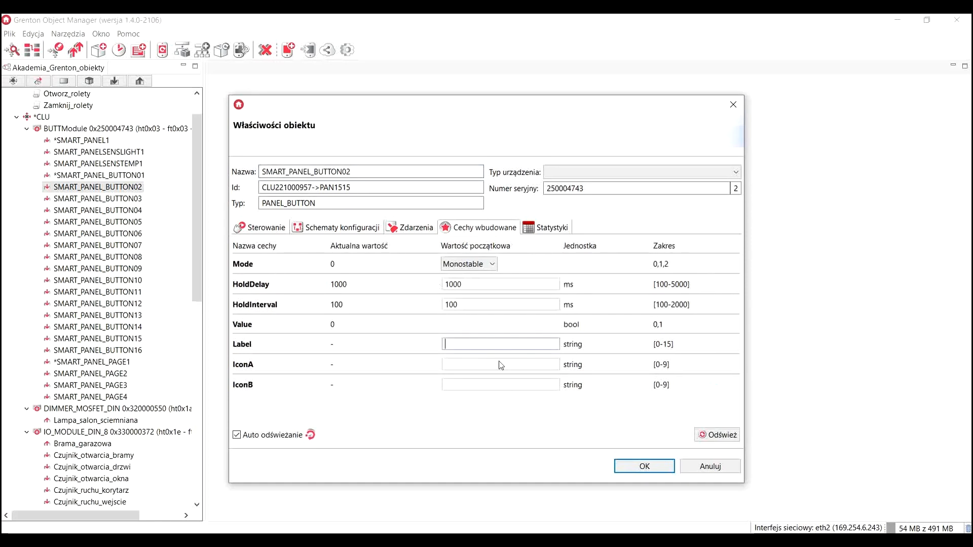
pyautogui.write('Łazienka')
pyautogui.click(644, 467)
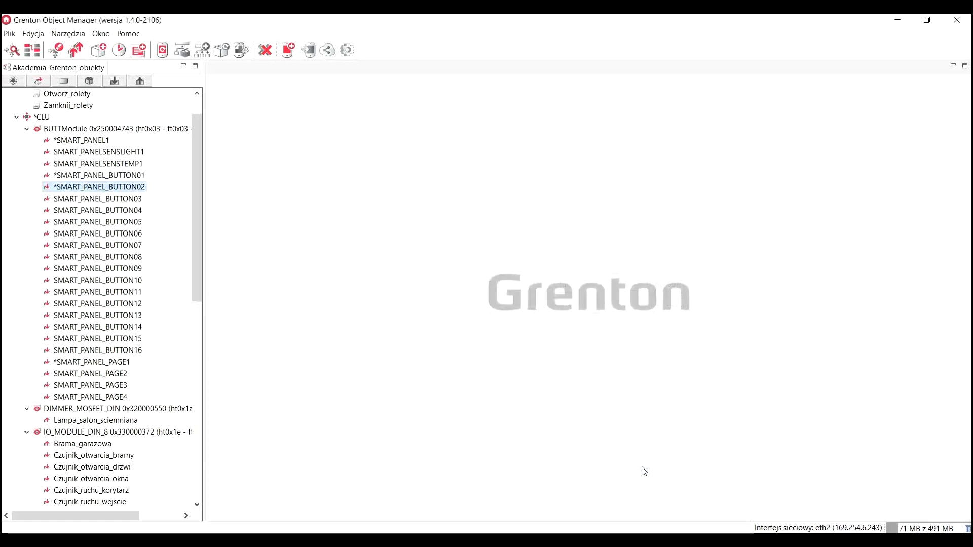
# Step: Assign the Switch method of Lampa_salon_sciemniana to the OnClick event of SMART_PANEL_BUTTON03
pyautogui.doubleClick(135, 200)
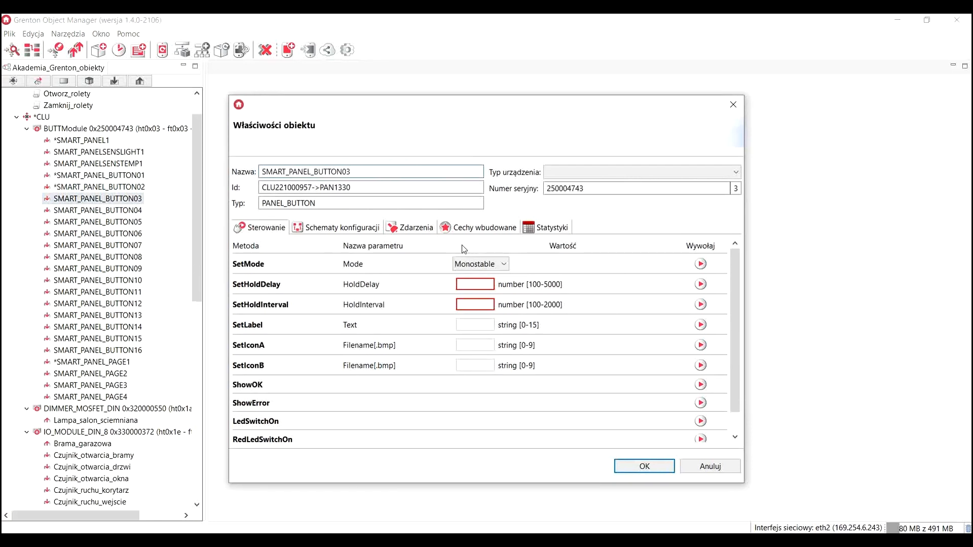
pyautogui.click(404, 231)
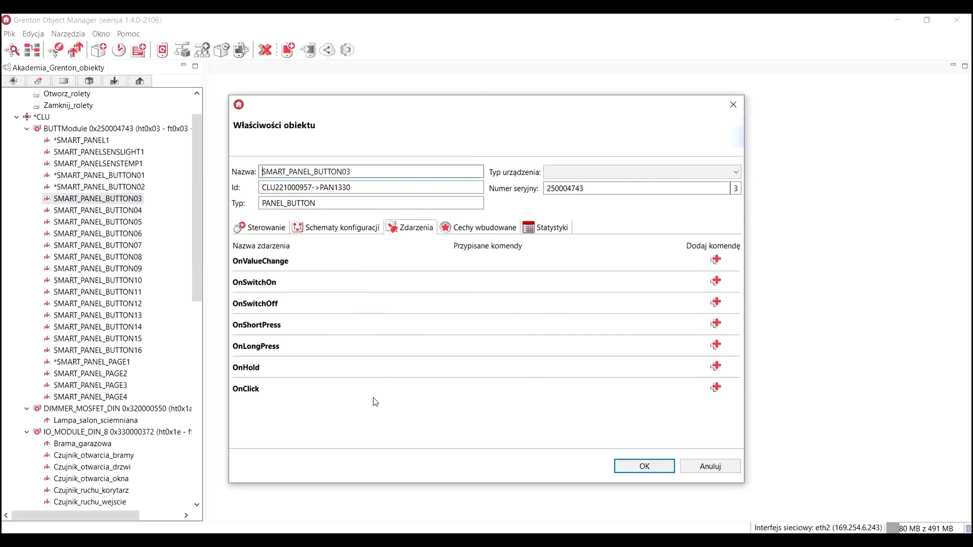
pyautogui.click(716, 387)
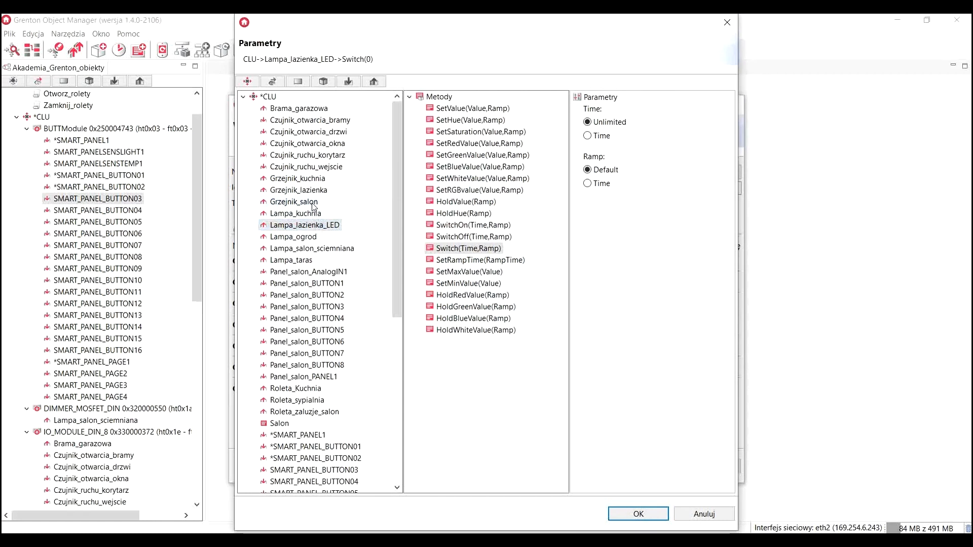
pyautogui.click(310, 249)
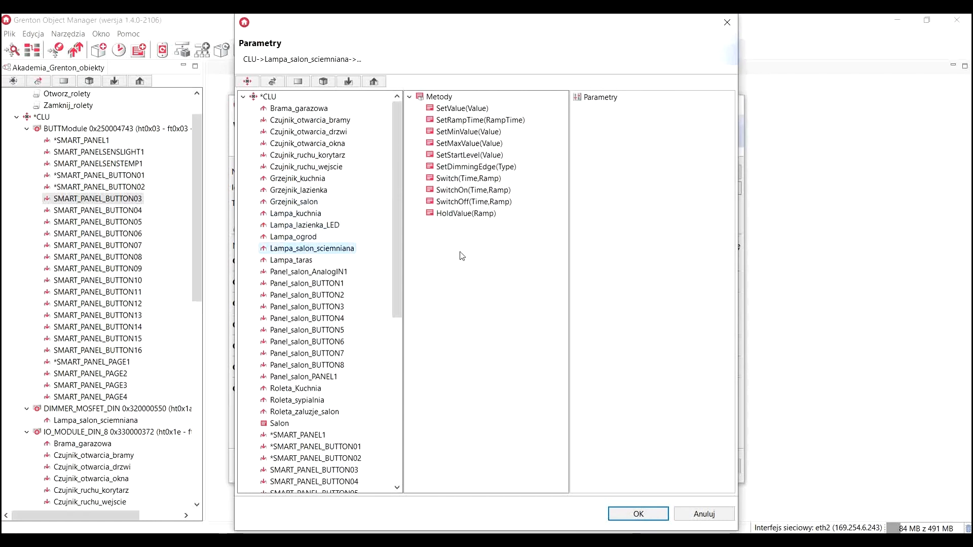
pyautogui.click(468, 180)
pyautogui.click(638, 514)
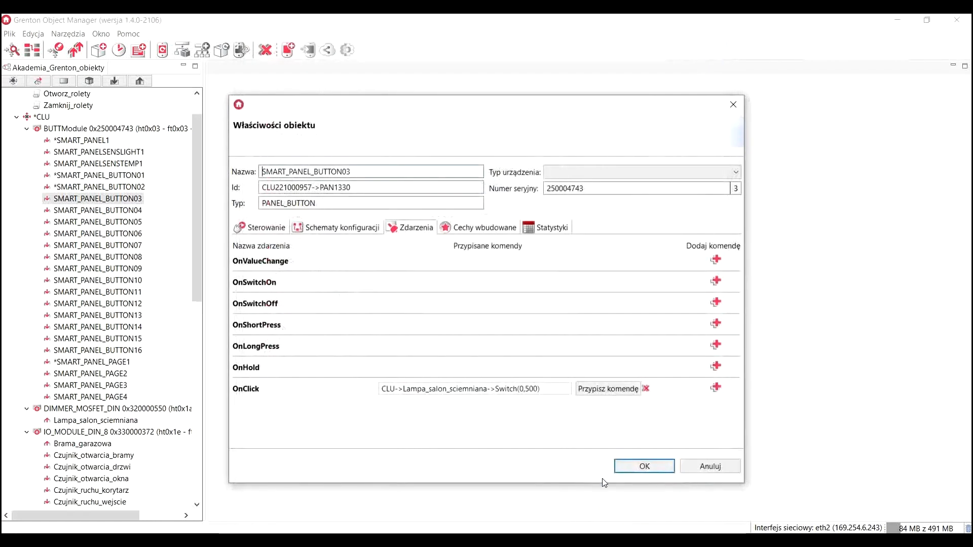
# Step: Set the initial Label of SMART_PANEL_BUTTON03 to "Kinkitet" and save the button's properties
pyautogui.click(463, 227)
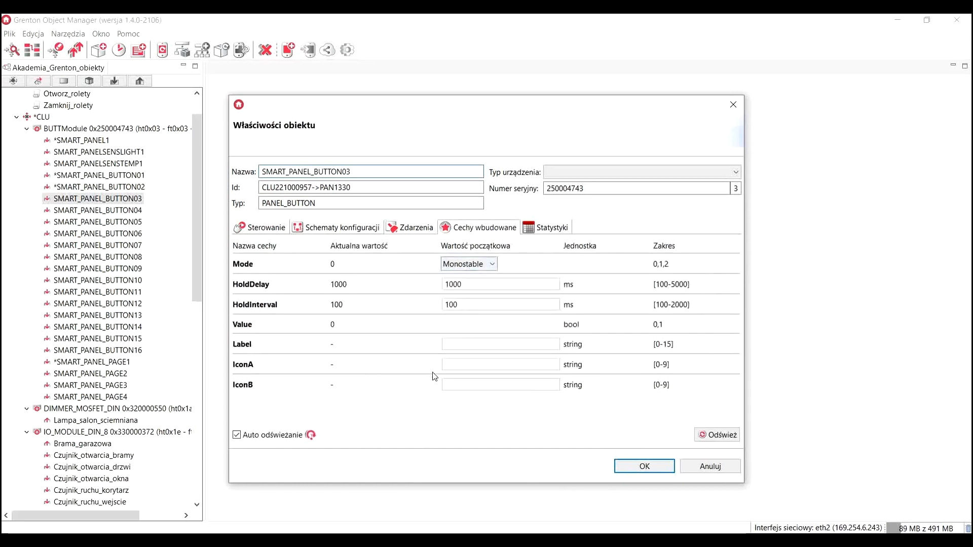
pyautogui.click(465, 347)
pyautogui.write('Kin')
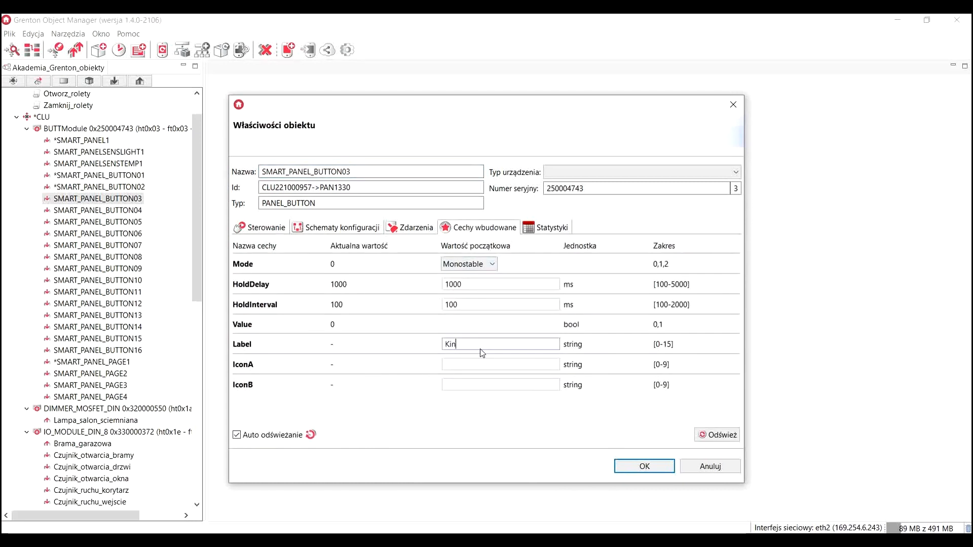
pyautogui.write('kitet')
pyautogui.click(623, 463)
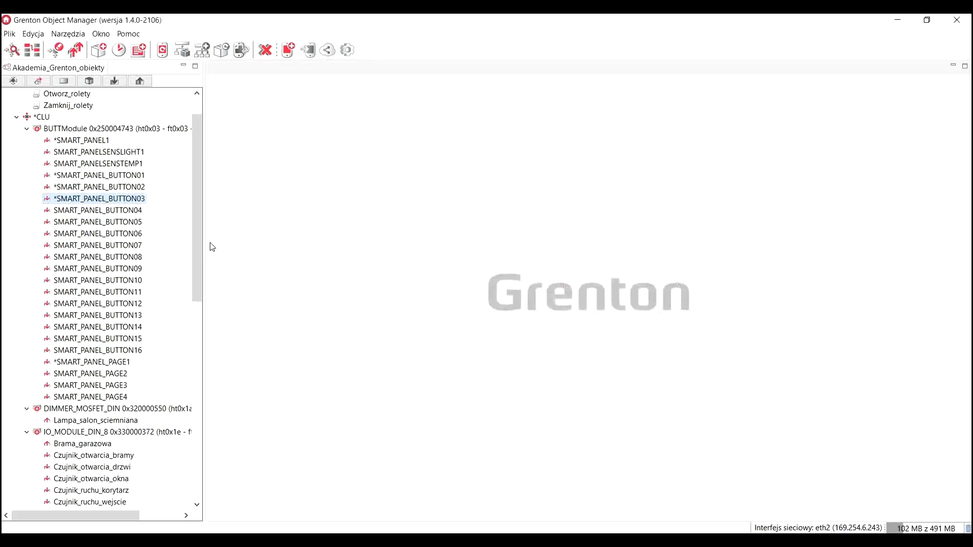
# Step: Assign the Switch method of Lampa_taras to the OnClick event of SMART_PANEL_BUTTON04
pyautogui.doubleClick(139, 212)
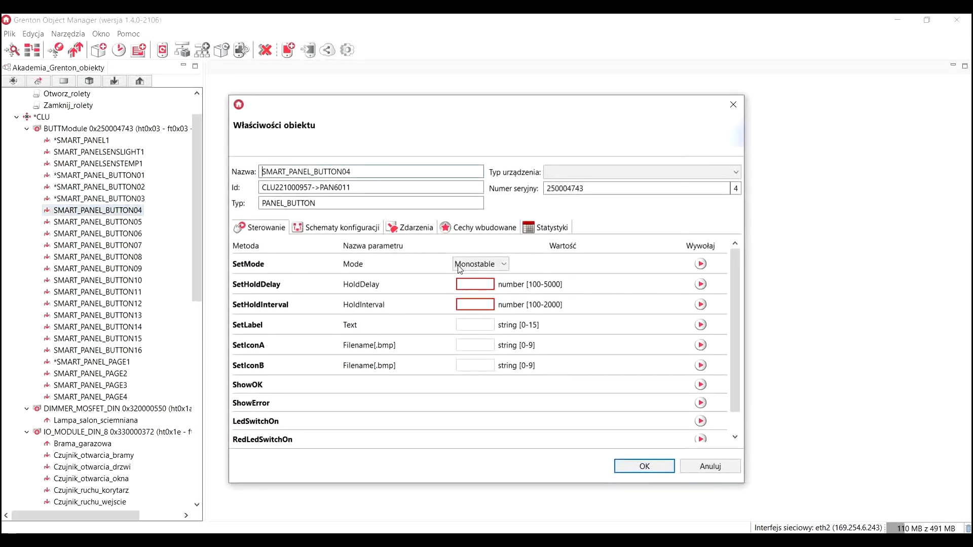
pyautogui.click(415, 231)
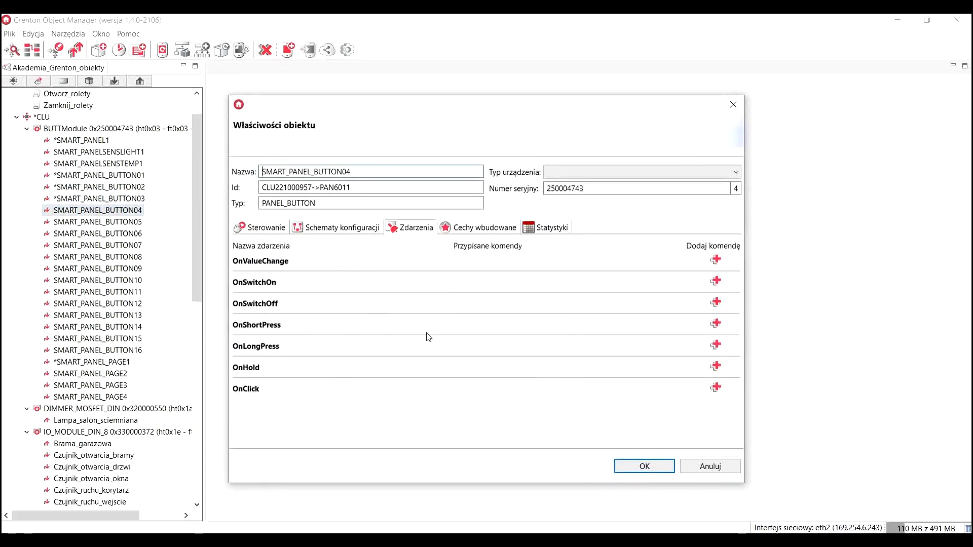
pyautogui.click(715, 392)
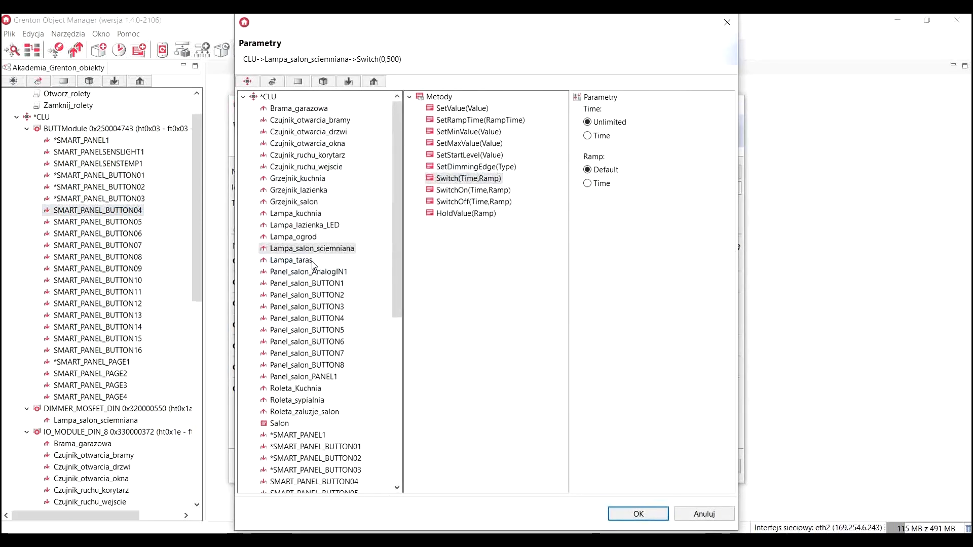
pyautogui.click(310, 260)
pyautogui.click(459, 120)
pyautogui.click(631, 514)
# Step: Set the initial Label of SMART_PANEL_BUTTON04 to "Taras", save it and send the configuration to the CLU
pyautogui.click(451, 232)
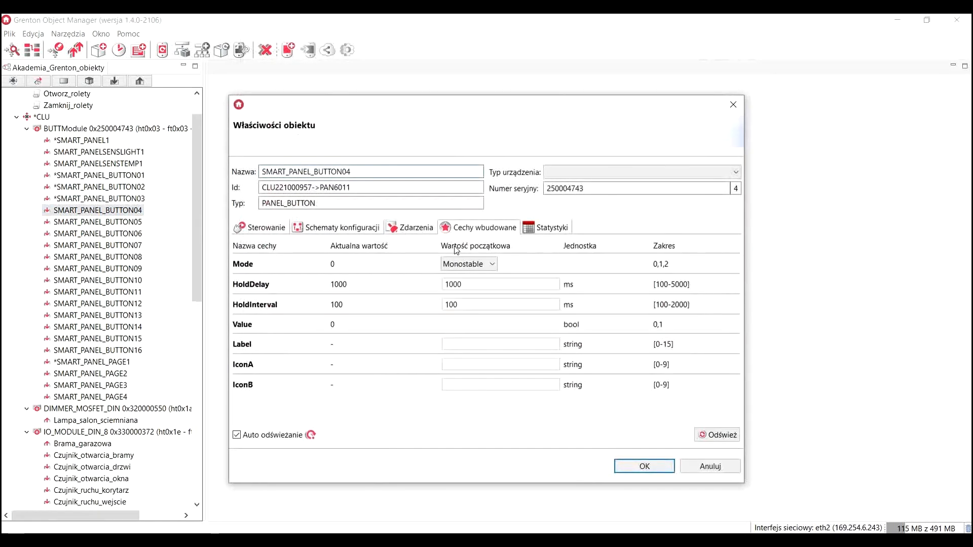
pyautogui.click(476, 344)
pyautogui.write('Taras')
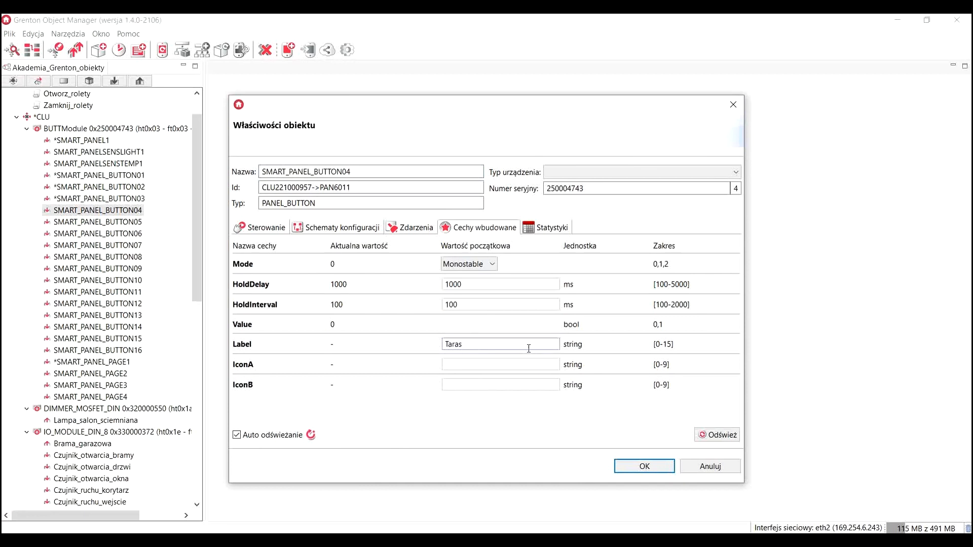
pyautogui.click(634, 467)
pyautogui.click(76, 49)
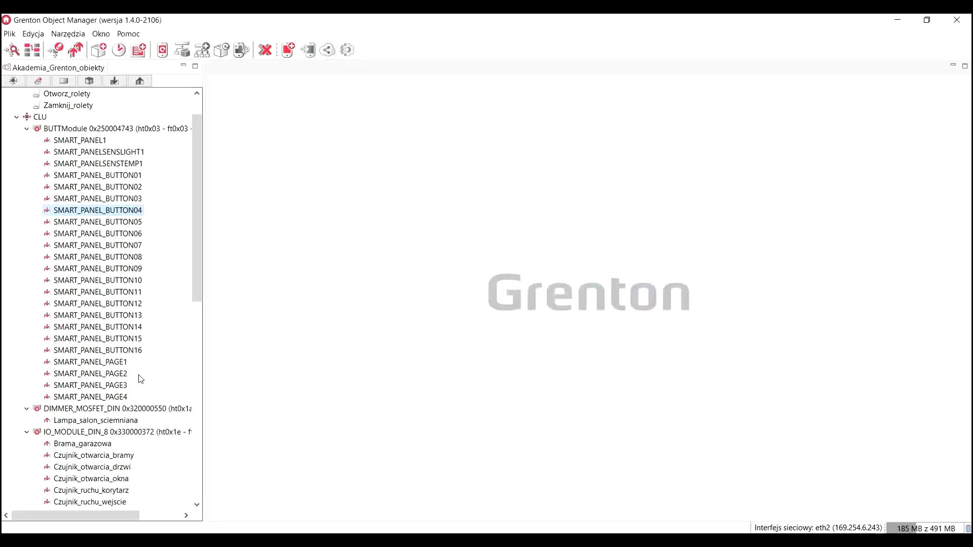
# Step: Set the initial PageType of SMART_PANEL_PAGE2 to Buttons and save the page's properties
pyautogui.click(120, 376)
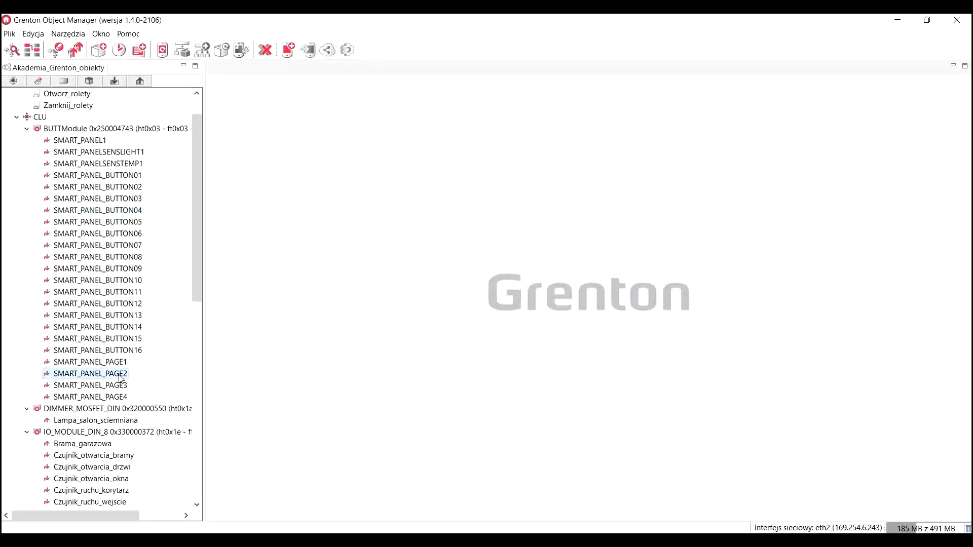
pyautogui.doubleClick(122, 378)
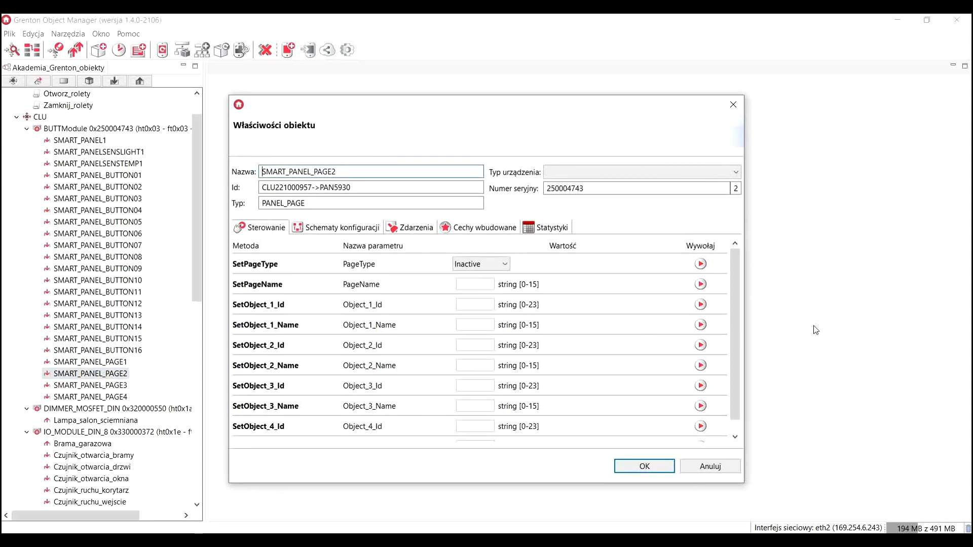
pyautogui.moveTo(645, 117); pyautogui.dragTo(645, 72)
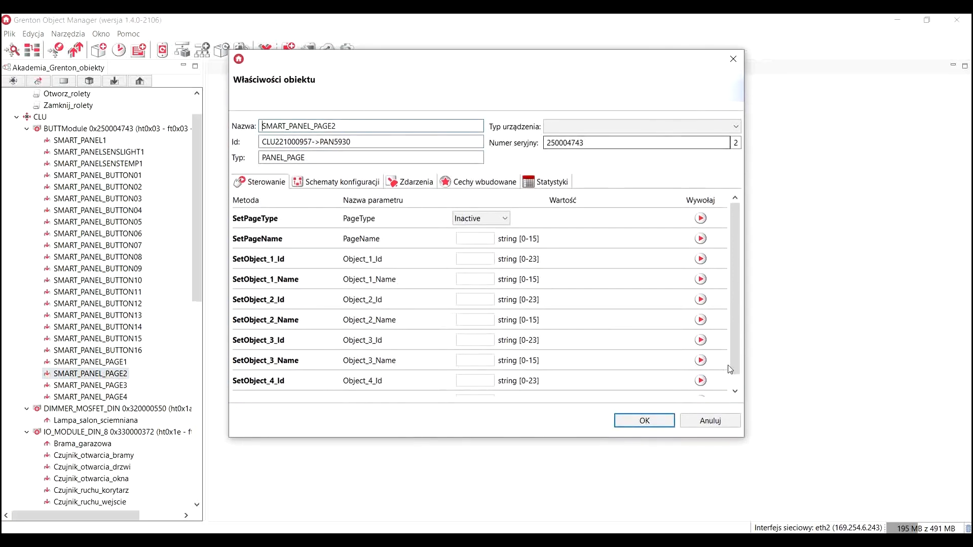
pyautogui.moveTo(734, 335)
pyautogui.mouseDown()
pyautogui.moveTo(735, 355)
pyautogui.moveTo(736, 339)
pyautogui.mouseUp()
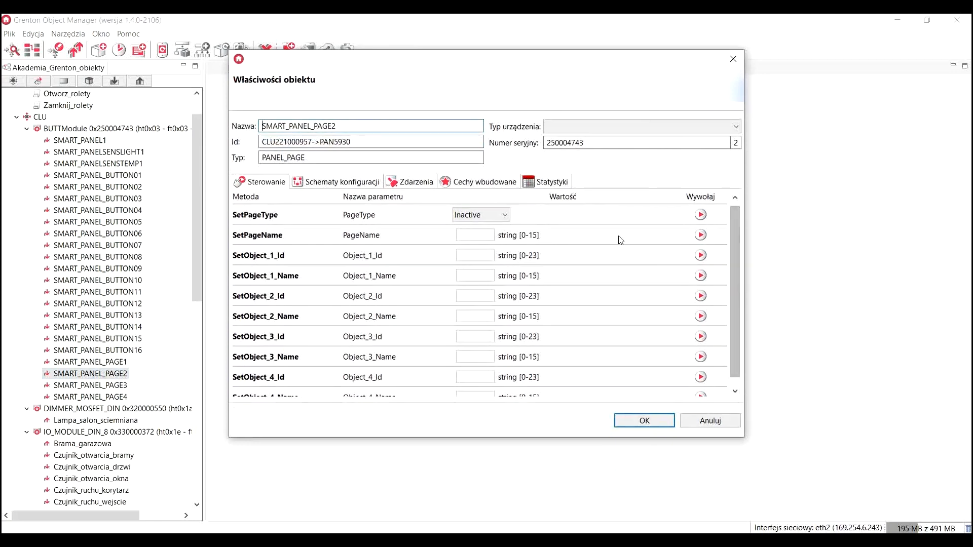
pyautogui.click(508, 218)
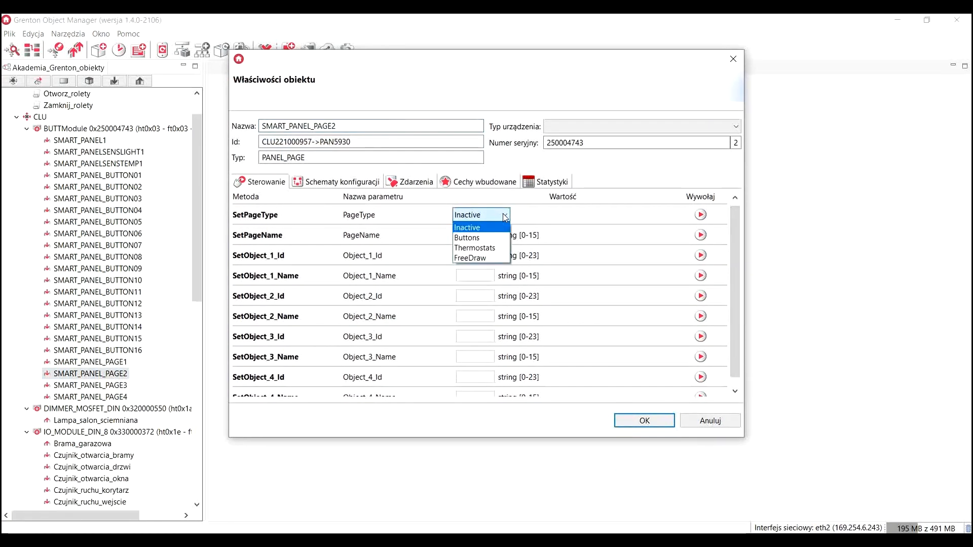
pyautogui.click(478, 186)
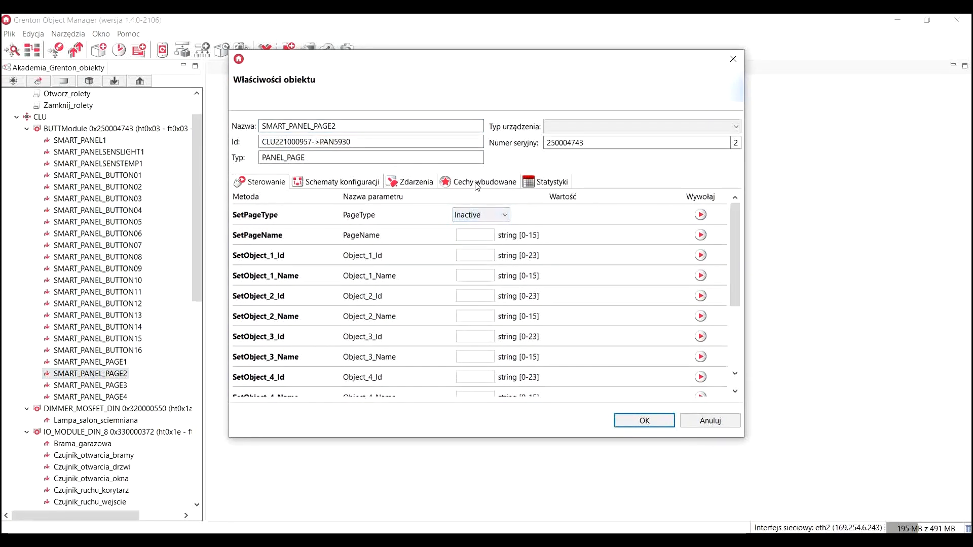
pyautogui.click(477, 185)
pyautogui.click(498, 218)
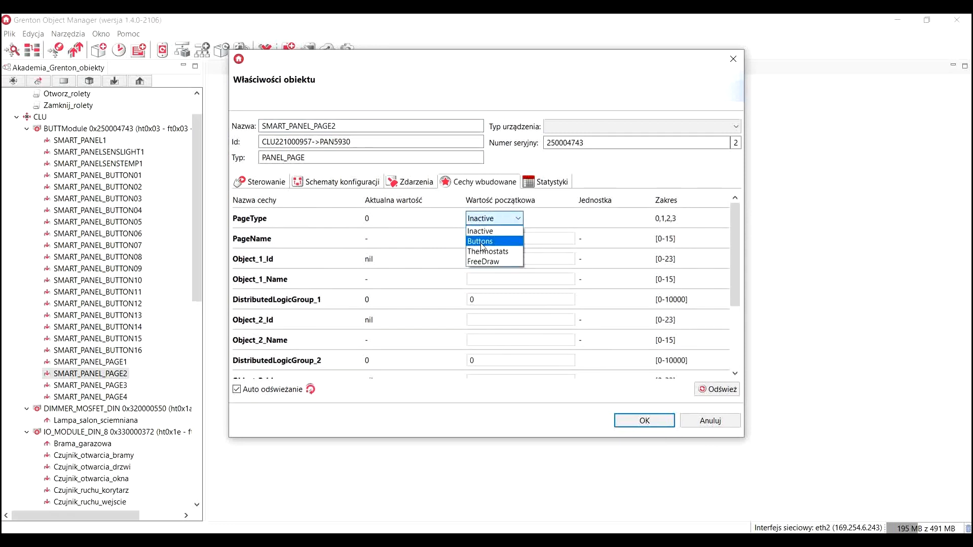
pyautogui.click(482, 246)
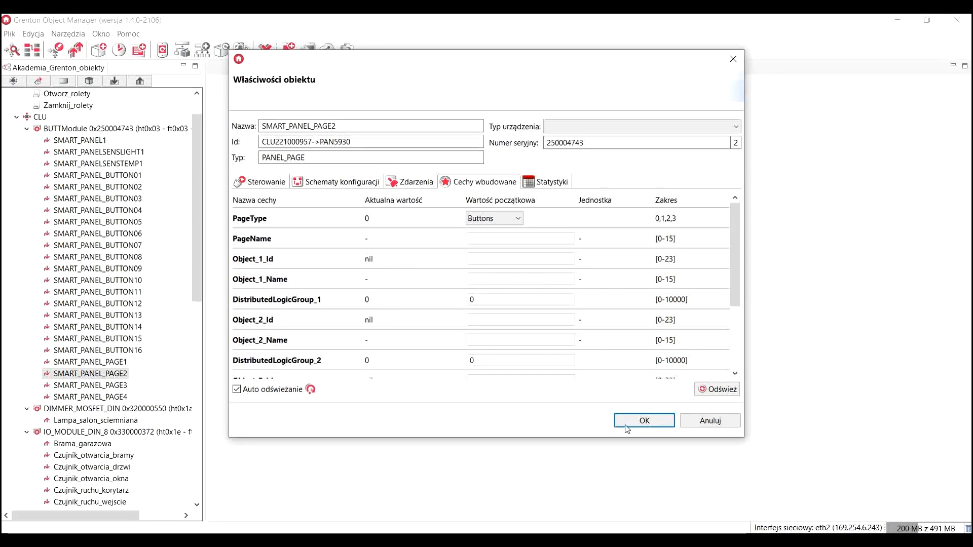
pyautogui.click(644, 421)
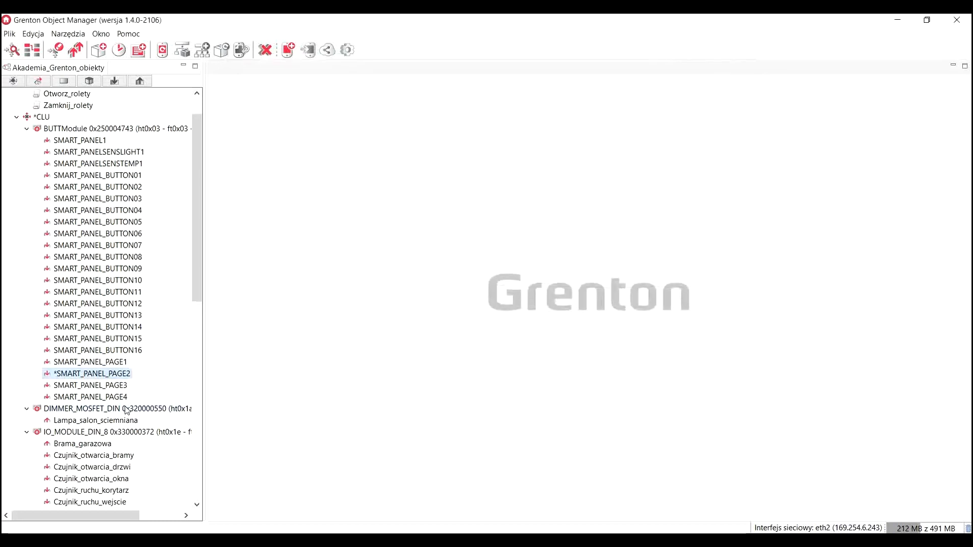
# Step: Review the built-in feature values of SMART_PANEL_PAGE1 as a reference for the object Ids
pyautogui.click(121, 362)
pyautogui.doubleClick(121, 363)
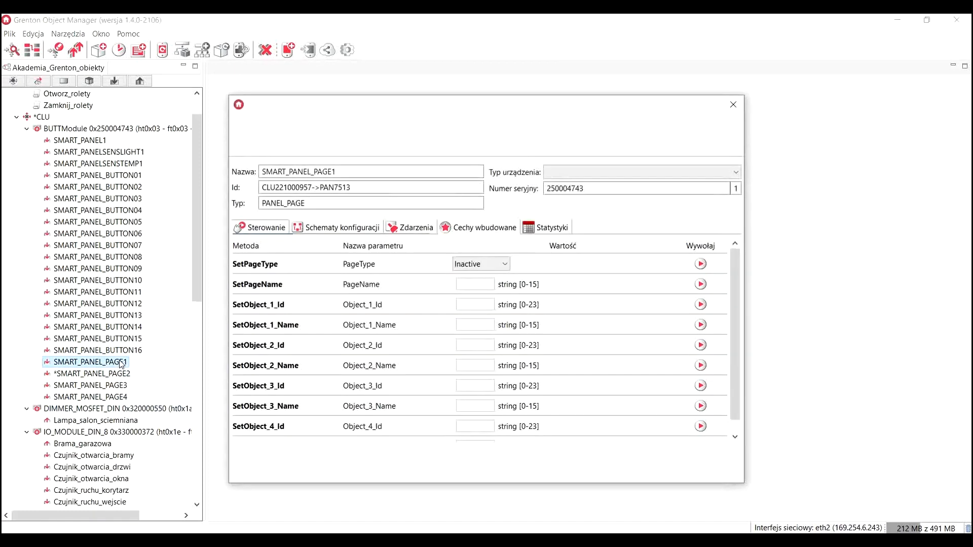
pyautogui.click(474, 228)
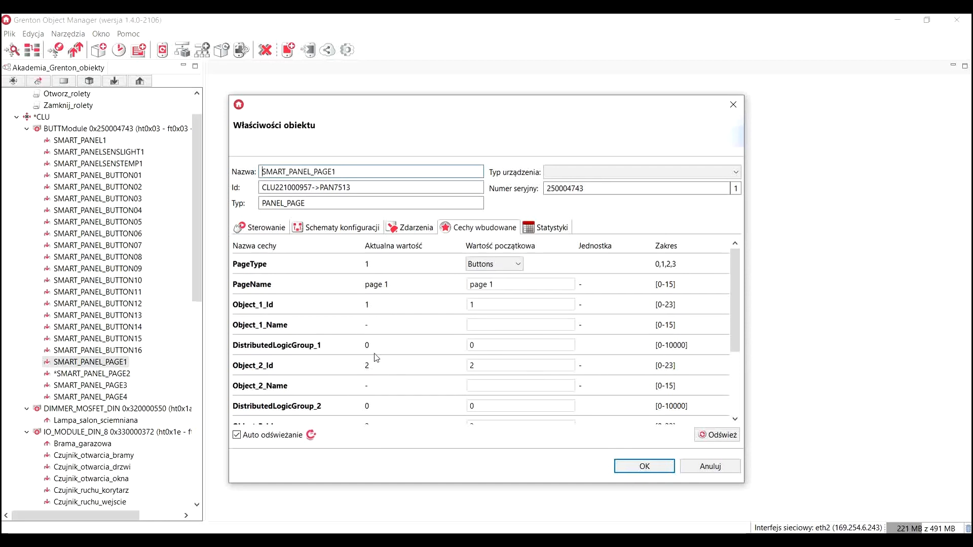
pyautogui.click(619, 463)
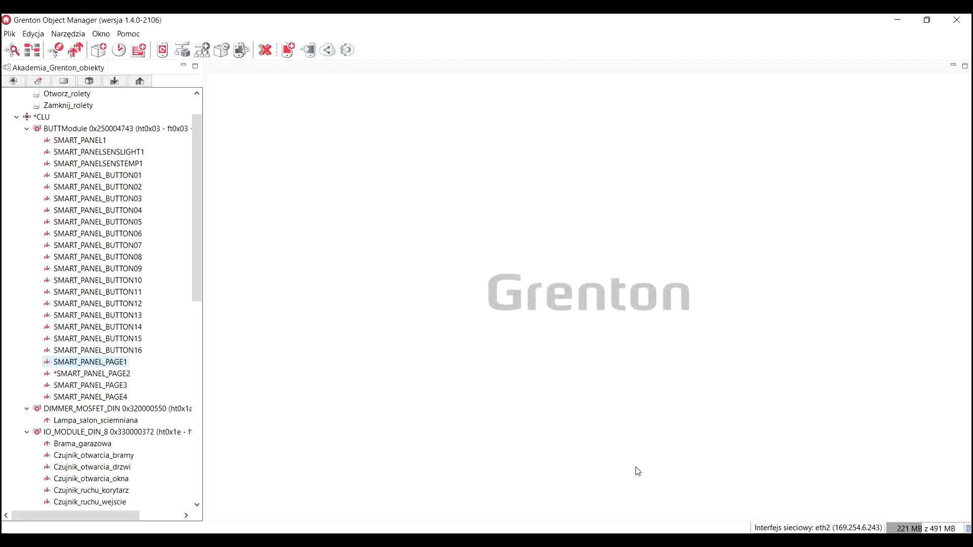
# Step: Set the initial Object_1_Id, Object_2_Id and Object_3_Id of SMART_PANEL_PAGE2 to 5 and save the page's properties
pyautogui.click(127, 373)
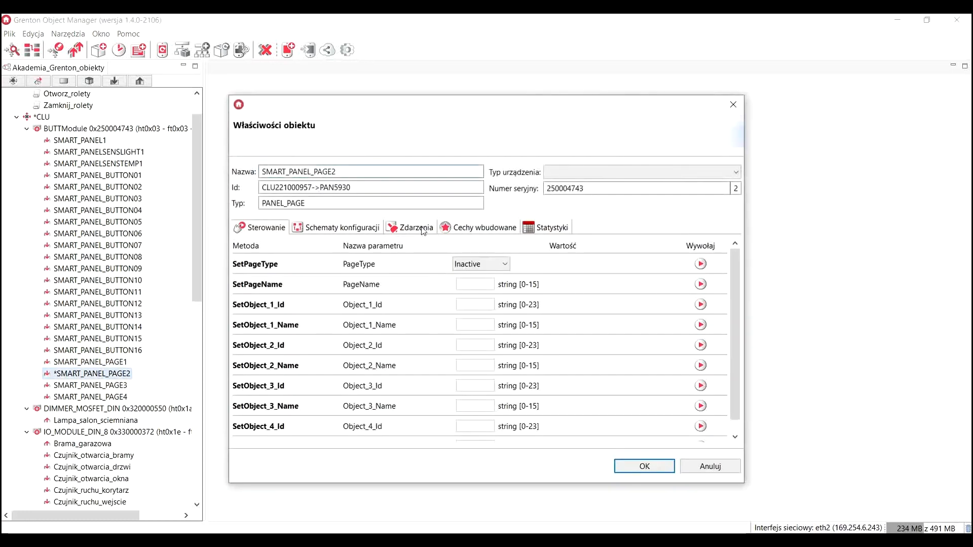
pyautogui.click(423, 229)
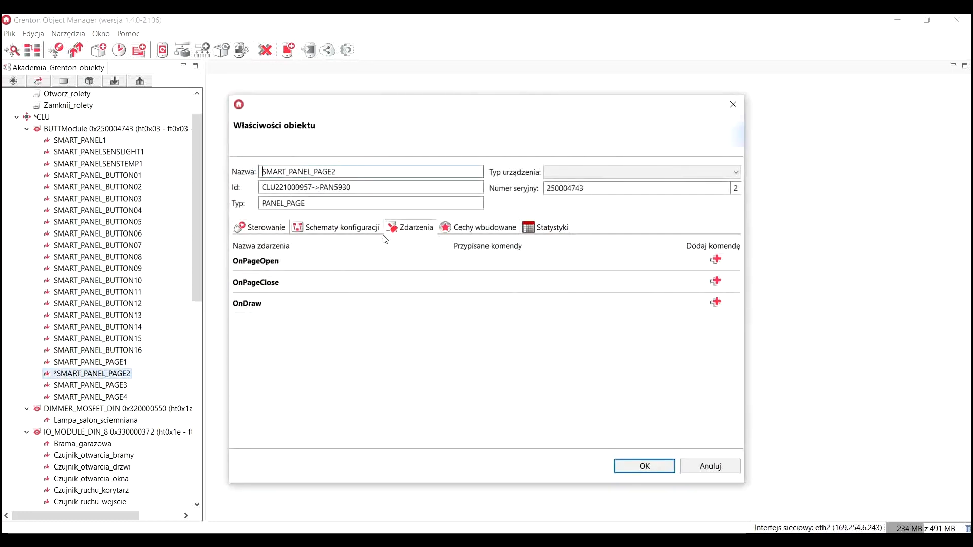
pyautogui.click(487, 228)
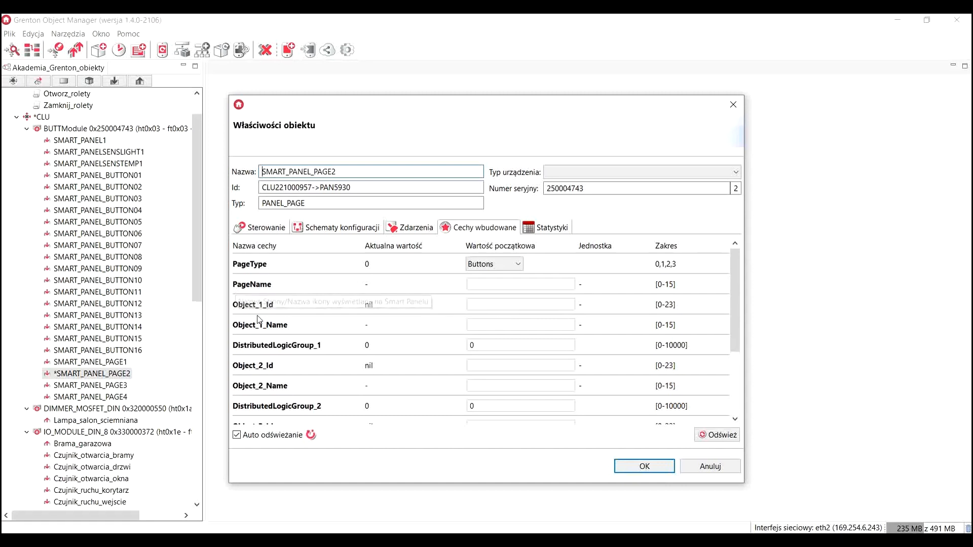
pyautogui.click(488, 304)
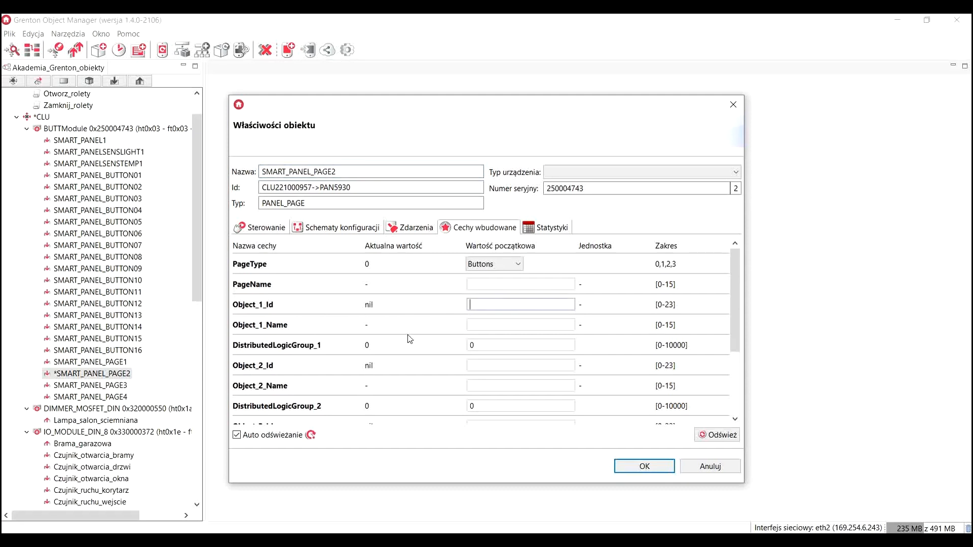
pyautogui.write('5')
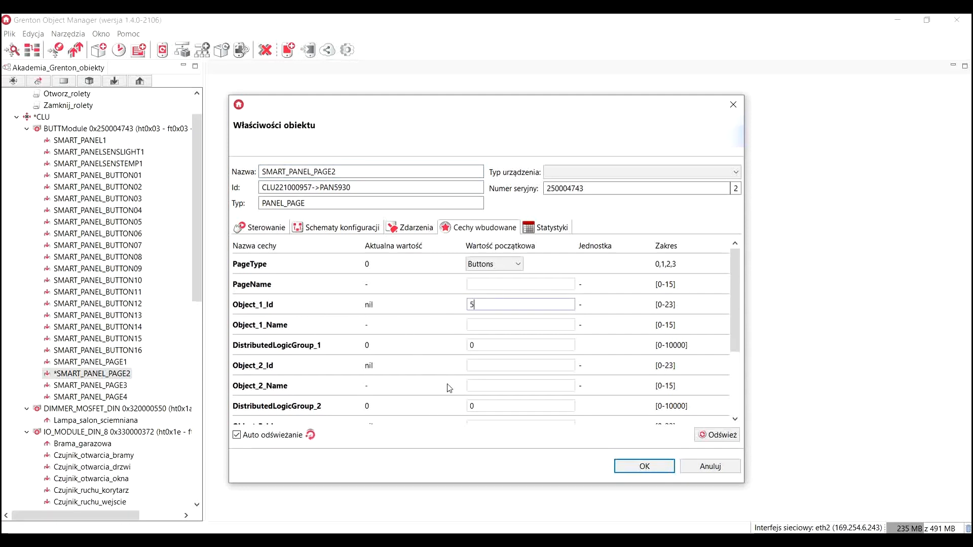
pyautogui.click(476, 364)
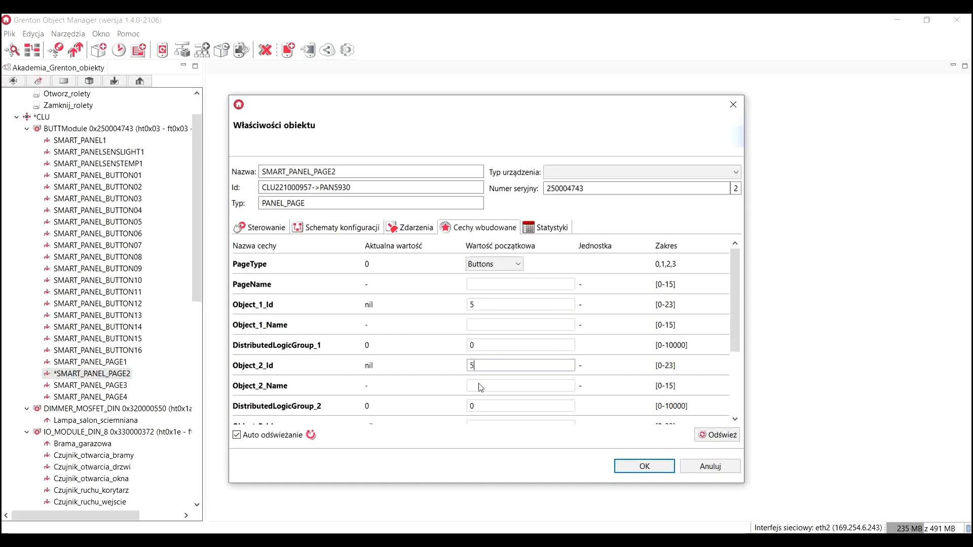
pyautogui.write('5')
pyautogui.scroll(-1, 481, 387)
pyautogui.click(485, 365)
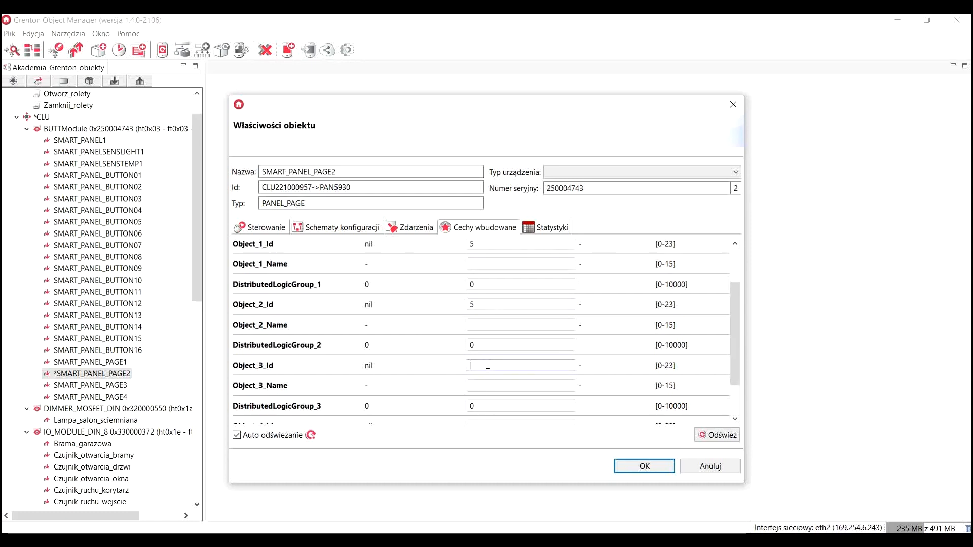
pyautogui.write('5')
pyautogui.scroll(-1, 497, 387)
pyautogui.click(485, 376)
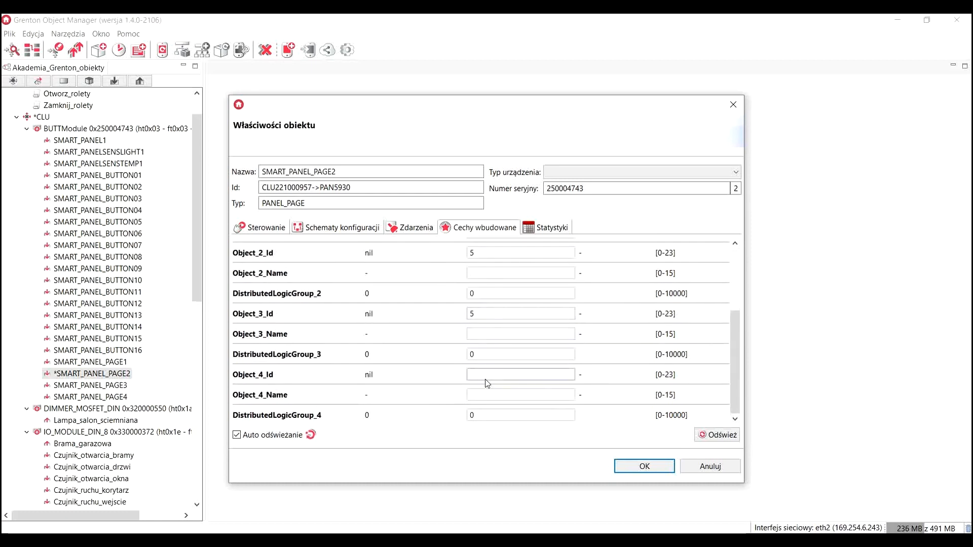
pyautogui.click(629, 466)
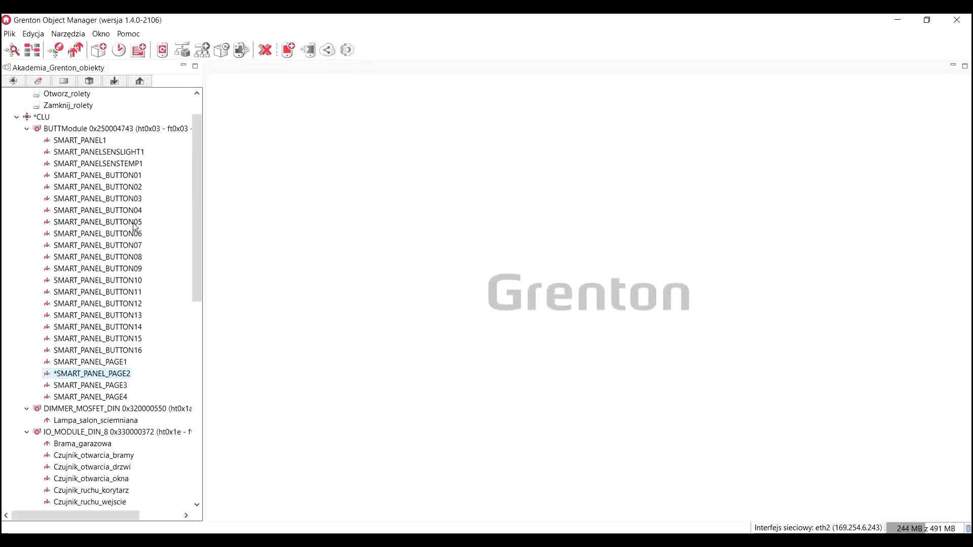
# Step: Assign the Switch method of Lampa_kuchnia to the OnClick event of SMART_PANEL_BUTTON05
pyautogui.doubleClick(134, 224)
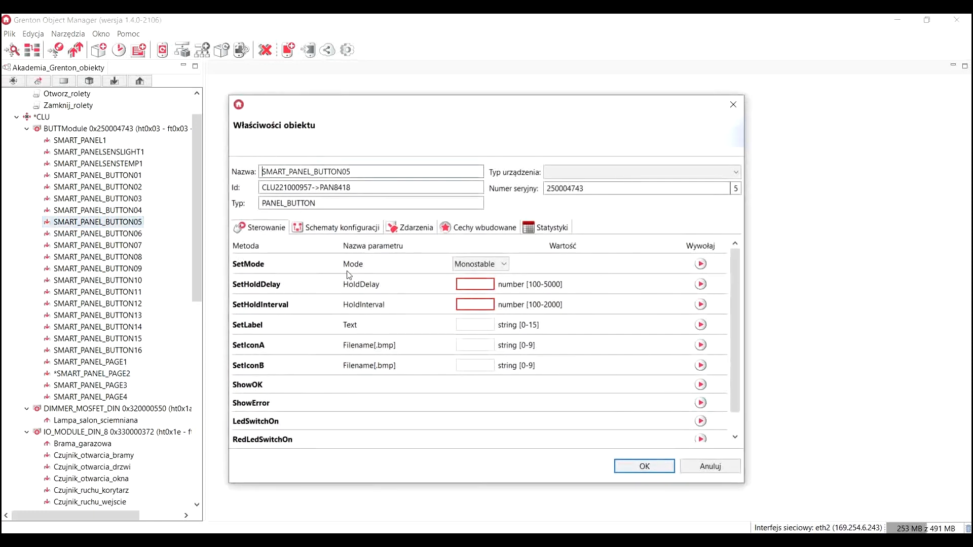
pyautogui.click(412, 229)
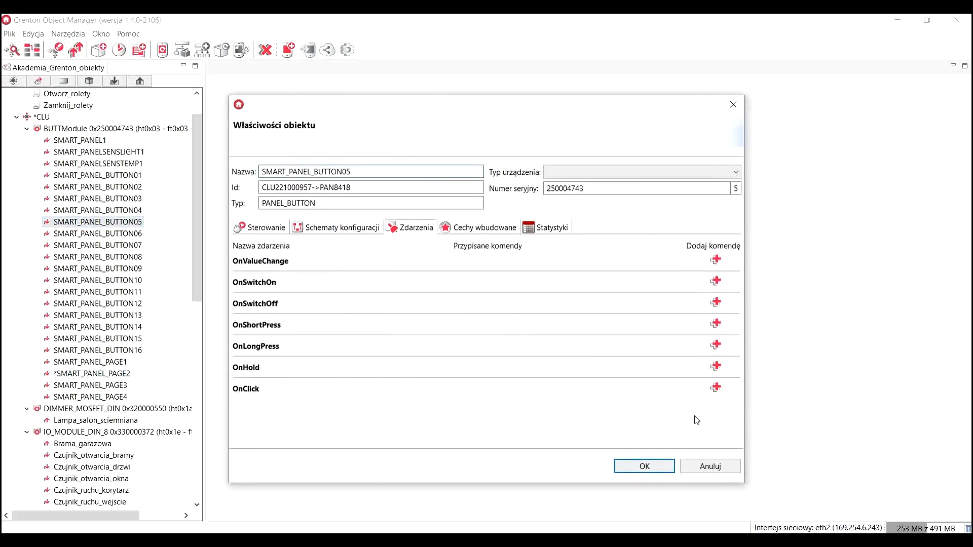
pyautogui.click(715, 387)
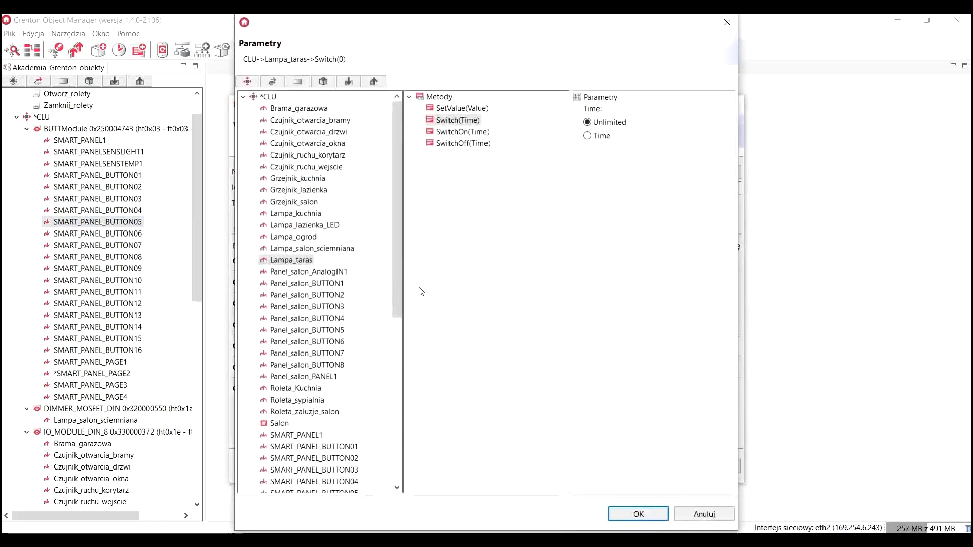
pyautogui.click(311, 214)
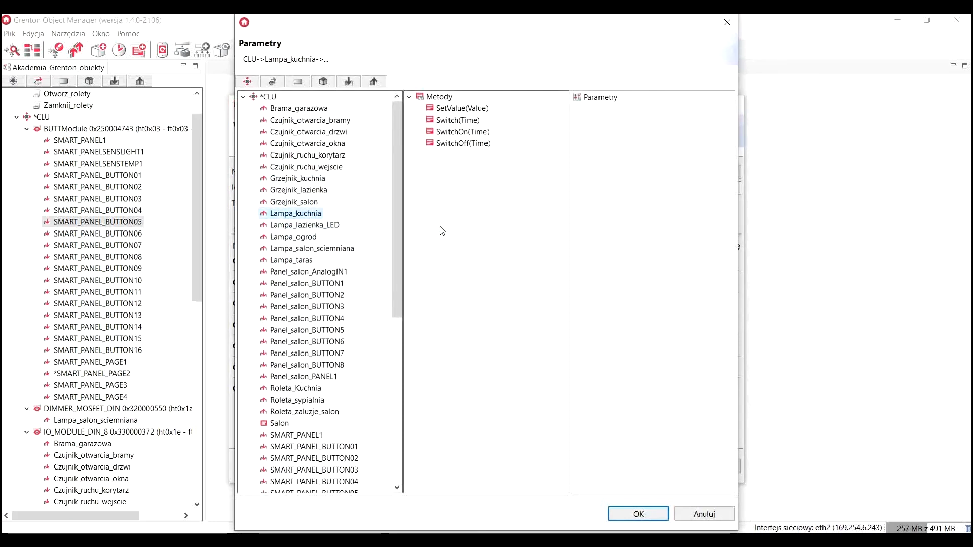
pyautogui.click(458, 120)
pyautogui.click(634, 512)
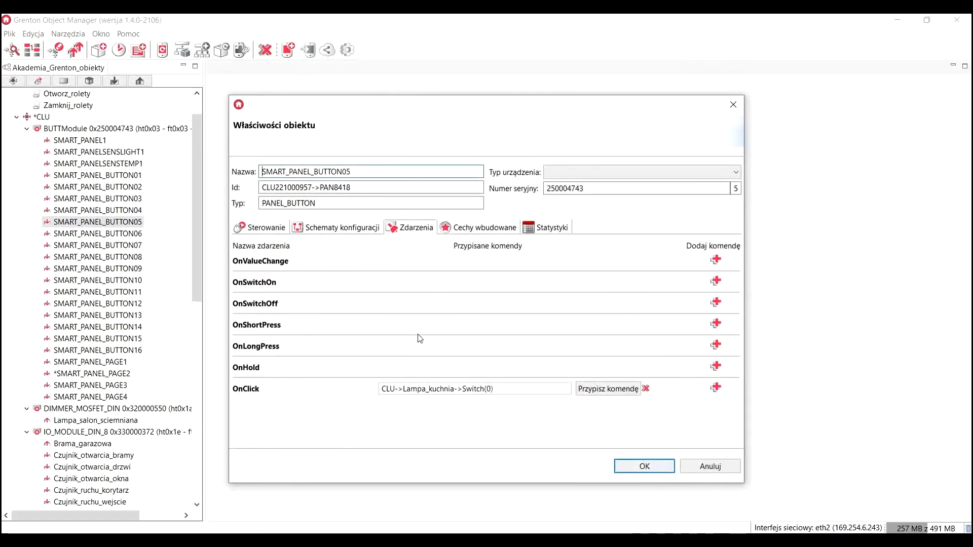
# Step: Set the initial IconA of SMART_PANEL_BUTTON05 to "lamp1on"
pyautogui.click(467, 234)
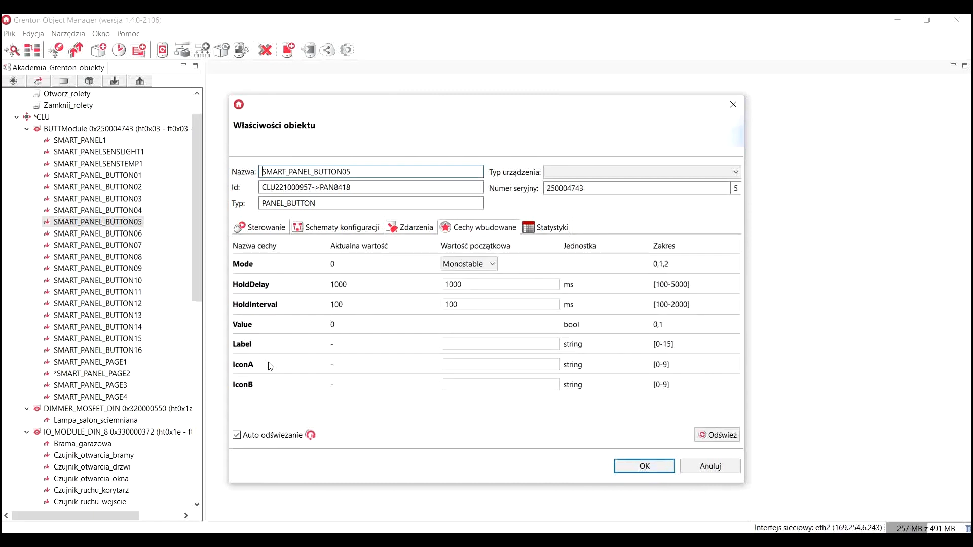
pyautogui.click(449, 365)
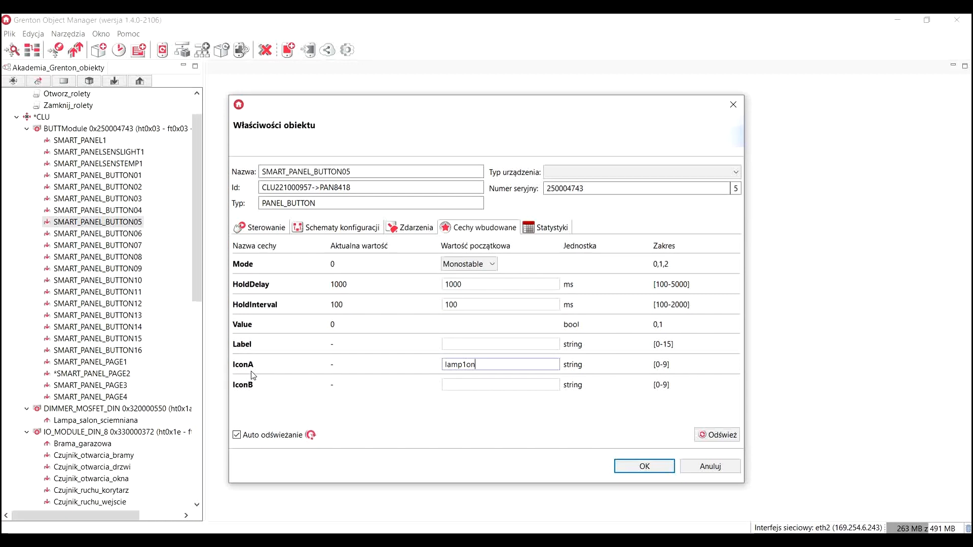
pyautogui.moveTo(252, 368)
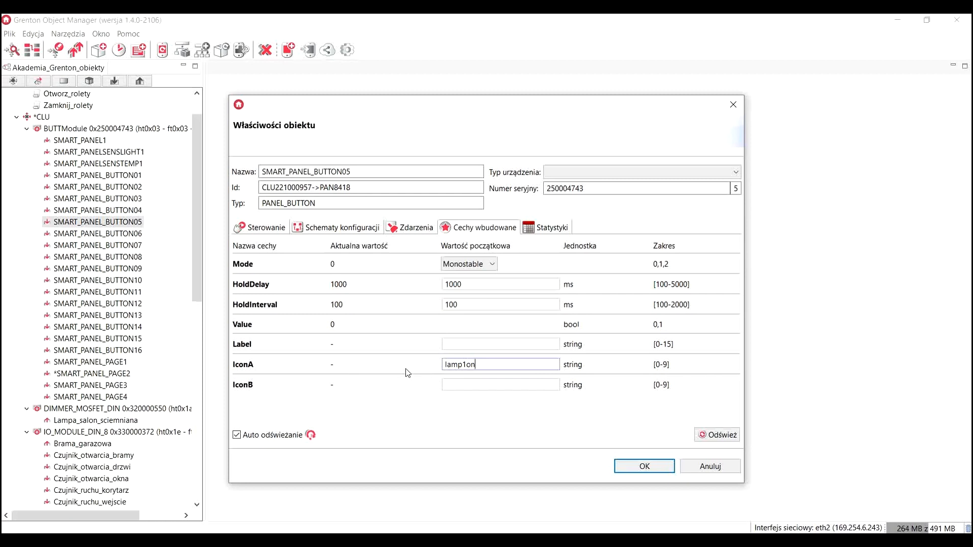
# Step: Set the initial Mode of SMART_PANEL_BUTTON05 to Bistable
pyautogui.click(408, 229)
pyautogui.click(466, 228)
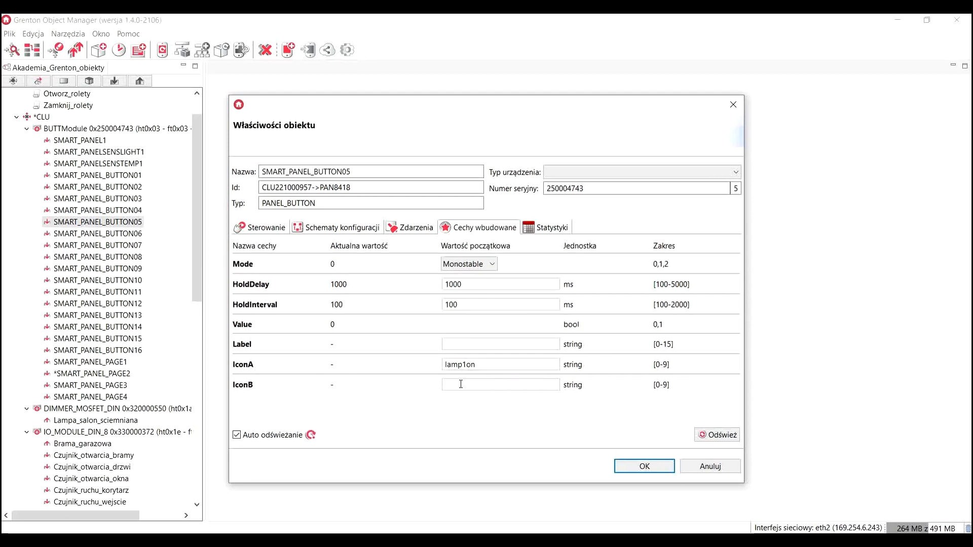
pyautogui.click(490, 265)
pyautogui.click(459, 285)
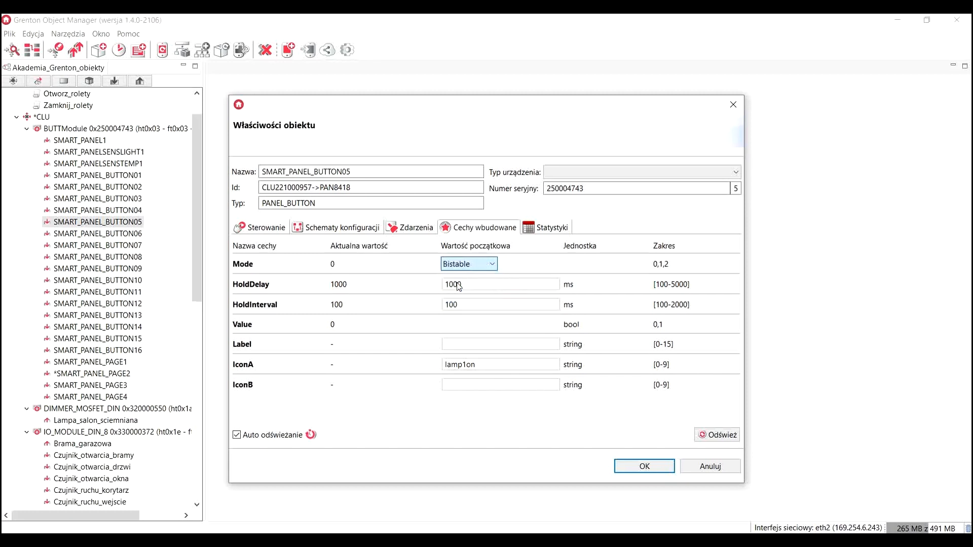
# Step: Set SMART_PANEL_BUTTON05's initial IconA to "lamp1off" and IconB to "lamp1on", save its properties and send the configuration to the CLU
pyautogui.click(494, 363)
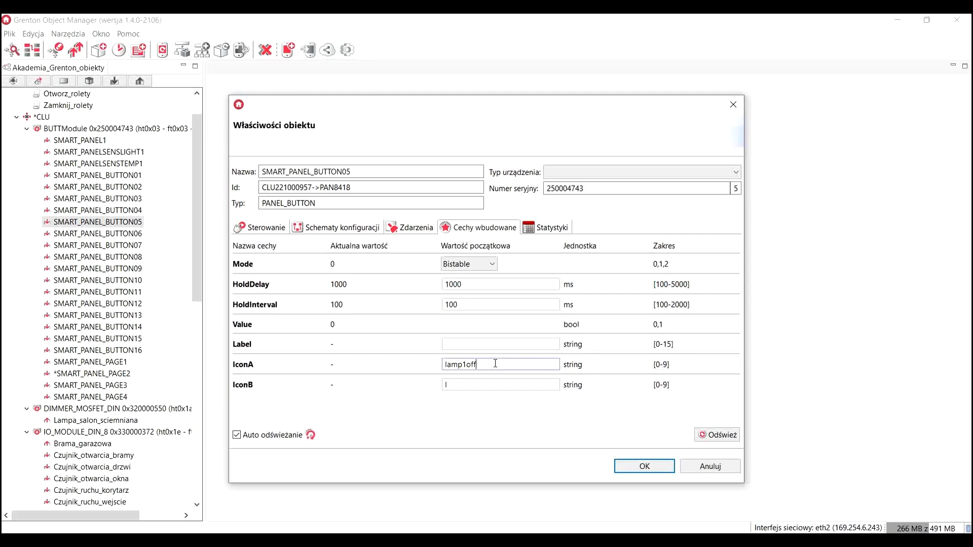
pyautogui.moveTo(477, 363); pyautogui.dragTo(397, 360)
pyautogui.hotkey('ctrl', 'c')
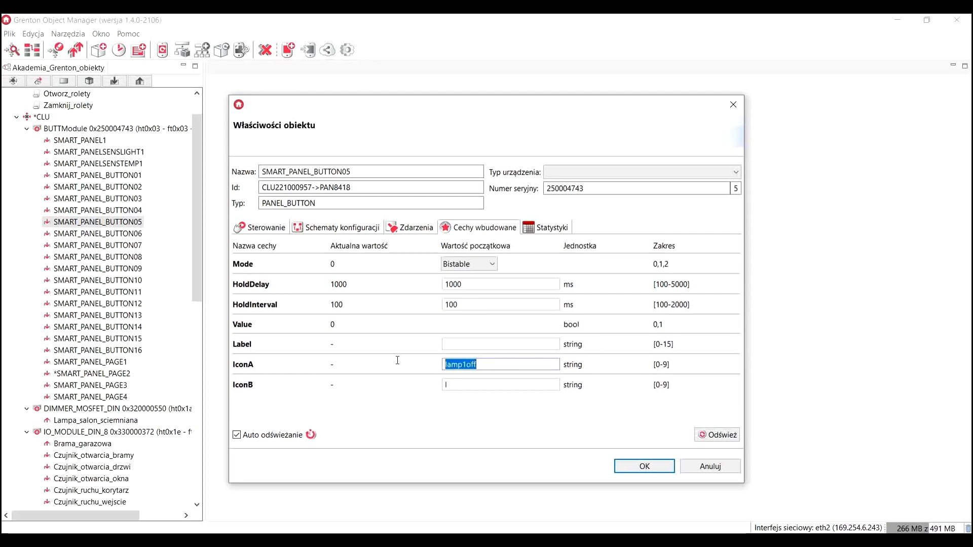
pyautogui.press('Tab')
pyautogui.hotkey('ctrl', 'v')
pyautogui.press('BackSpace')
pyautogui.press('BackSpace')
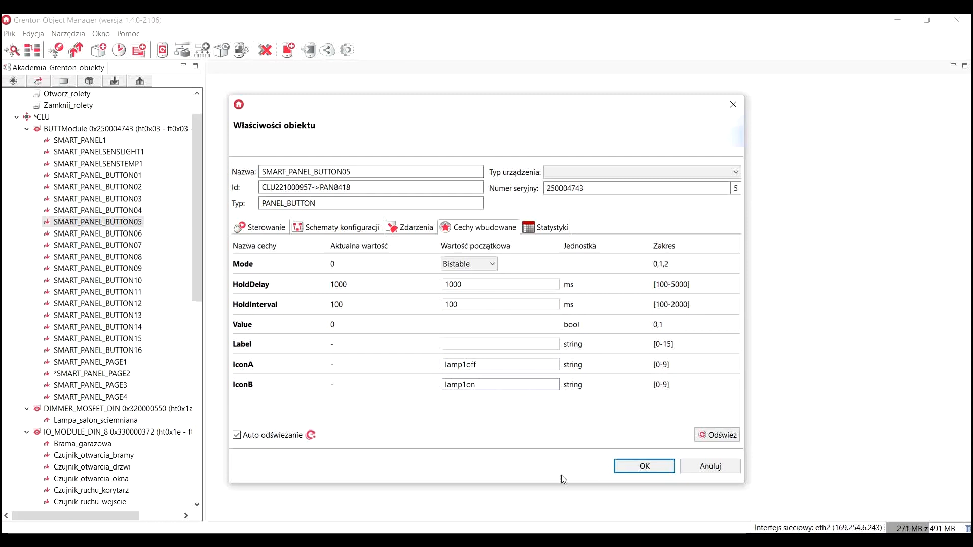
pyautogui.click(628, 466)
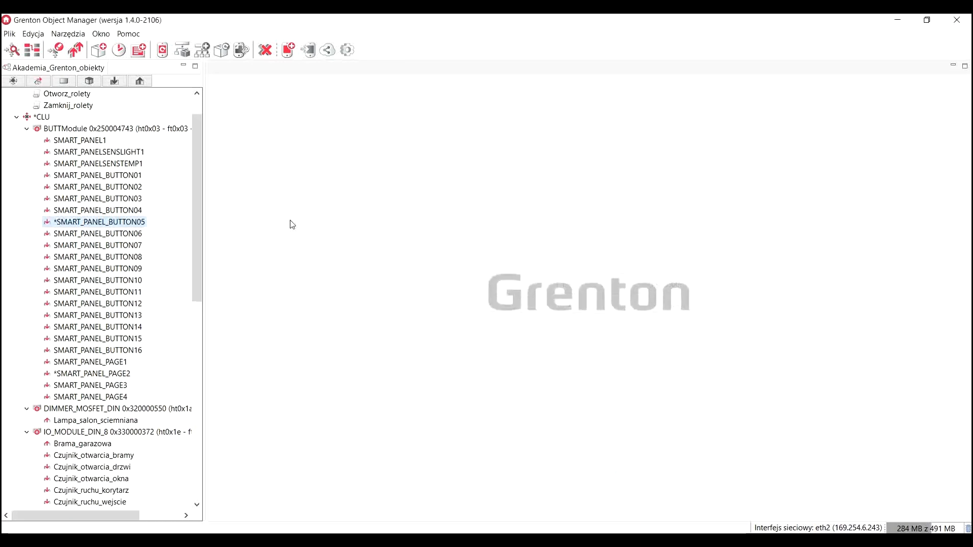
pyautogui.click(76, 49)
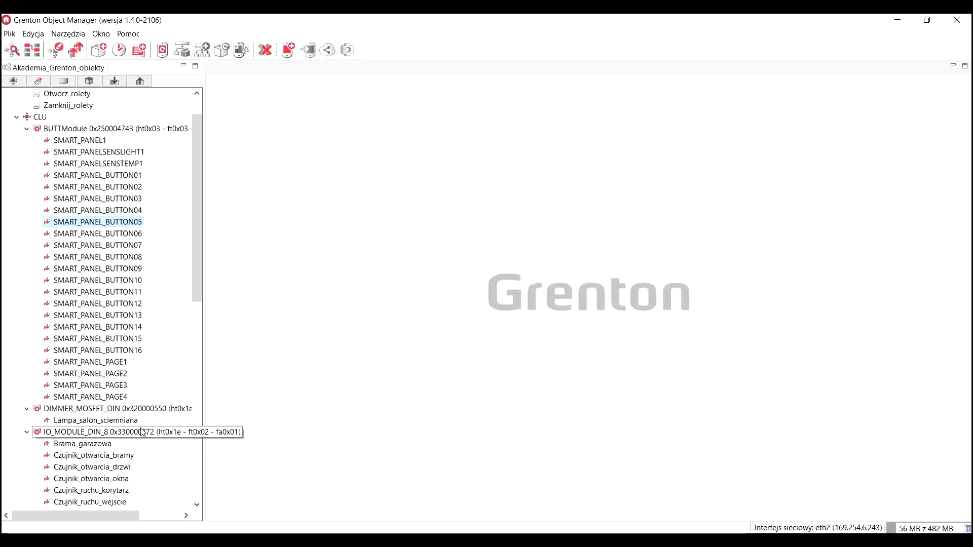
# Step: Set the initial Object_3_Id and Object_4_Id of SMART_PANEL_PAGE2 to 6 and save the page's properties
pyautogui.click(118, 376)
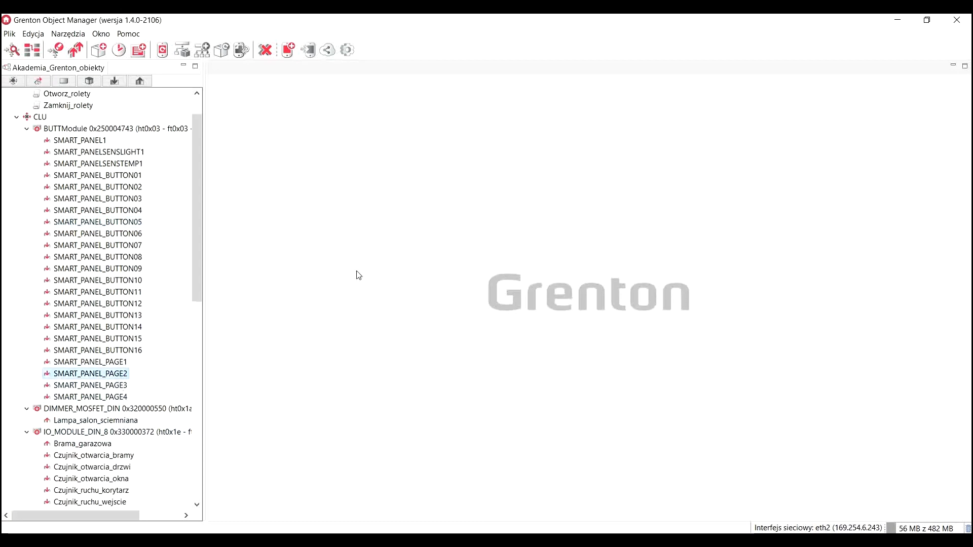
pyautogui.click(472, 228)
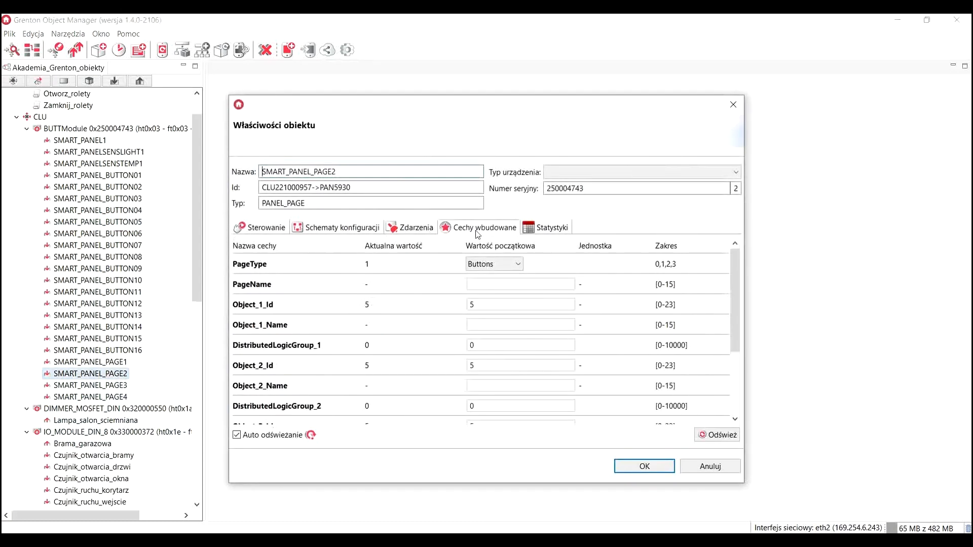
pyautogui.moveTo(357, 311)
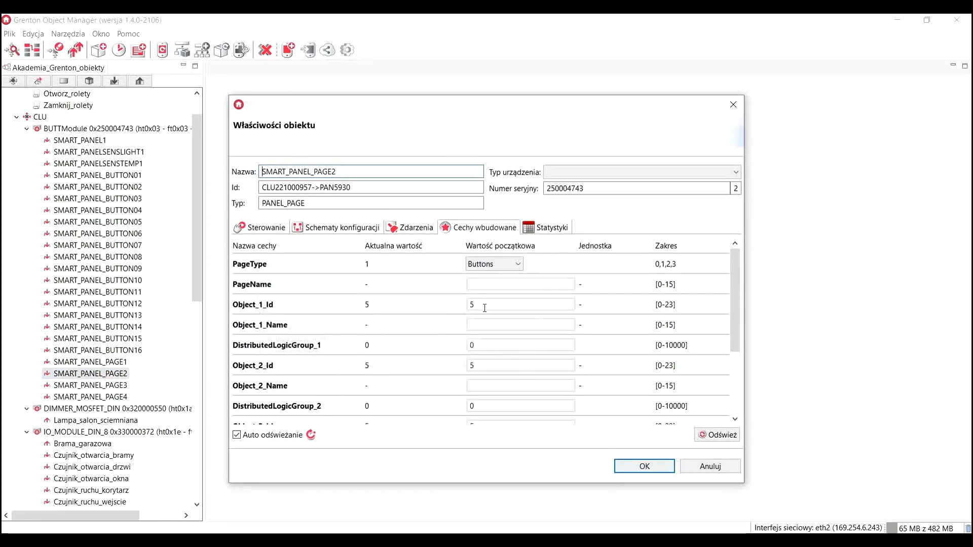
pyautogui.scroll(-1, 470, 373)
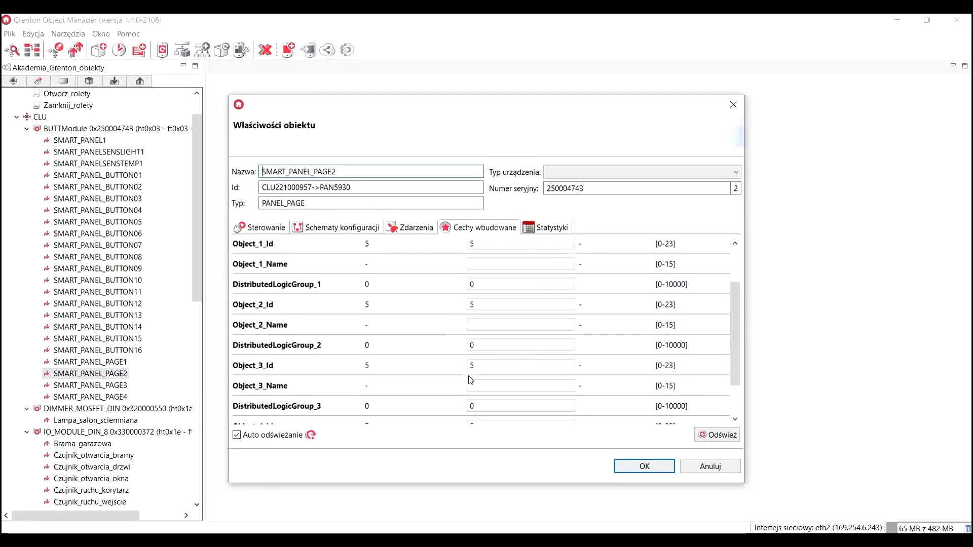
pyautogui.click(471, 365)
pyautogui.write('6')
pyautogui.scroll(-1, 424, 391)
pyautogui.click(472, 375)
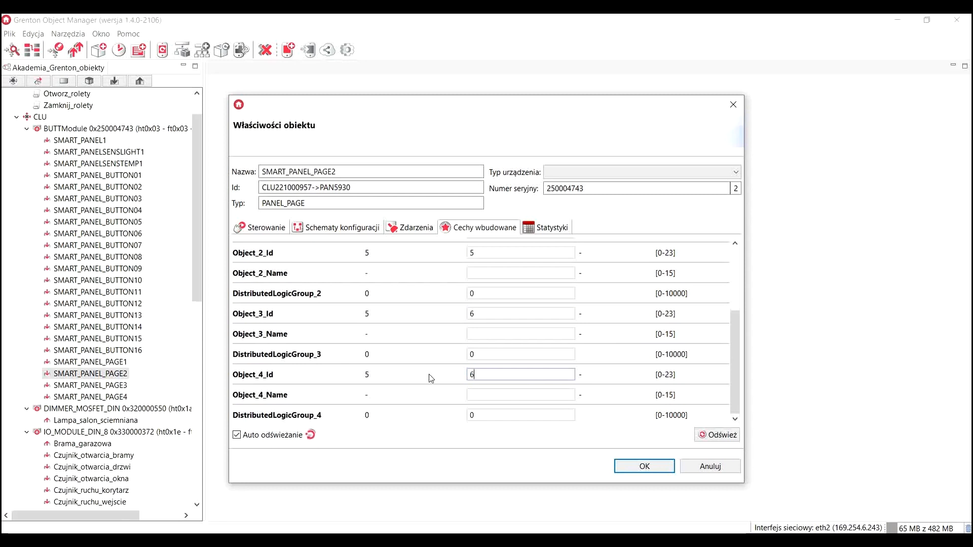
pyautogui.click(624, 467)
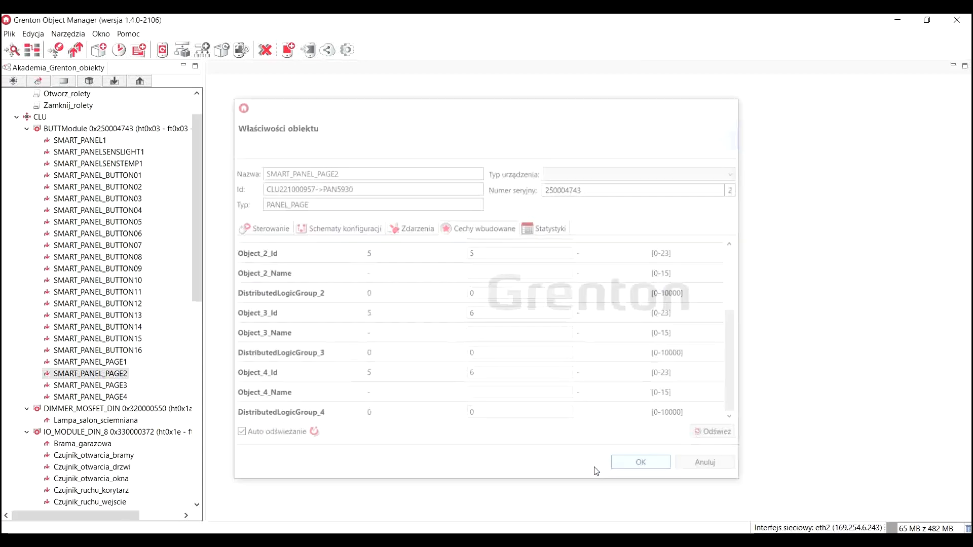
# Step: Assign the Switch method of Lampa_lazienka_LED to the OnClick event of SMART_PANEL_BUTTON06
pyautogui.click(136, 234)
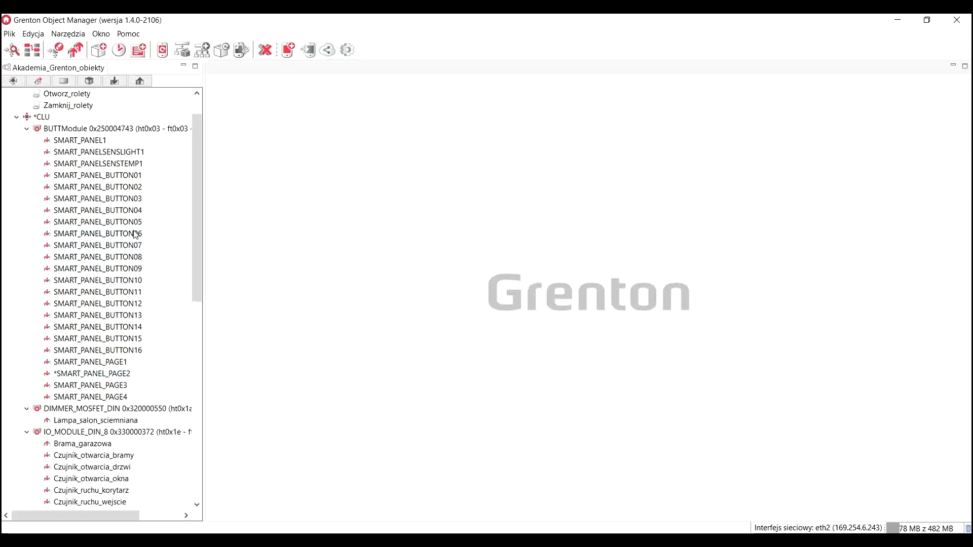
pyautogui.doubleClick(136, 234)
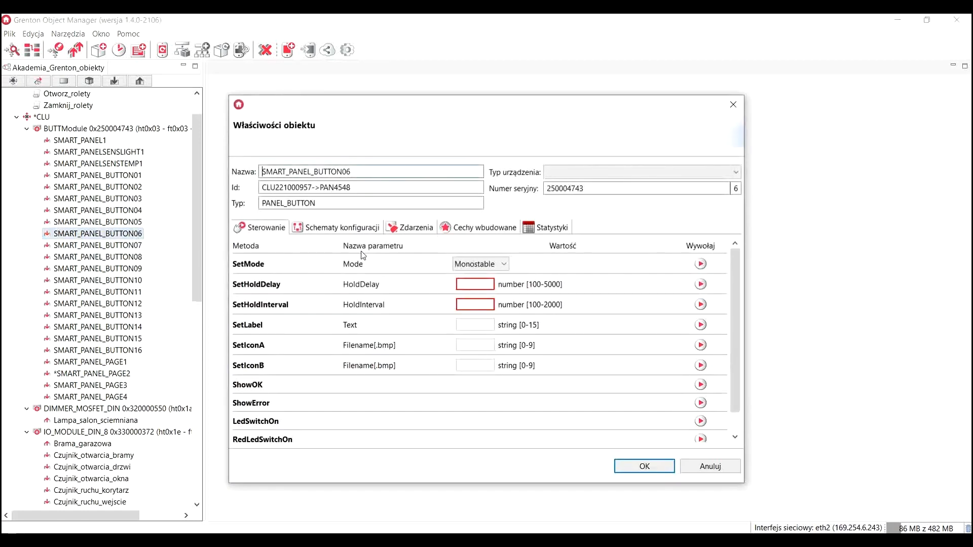
pyautogui.click(420, 229)
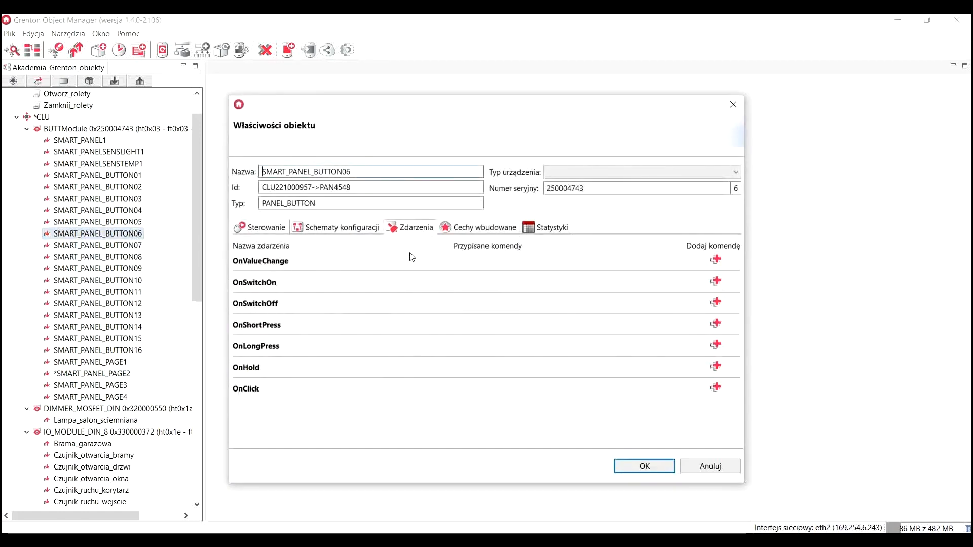
pyautogui.click(716, 388)
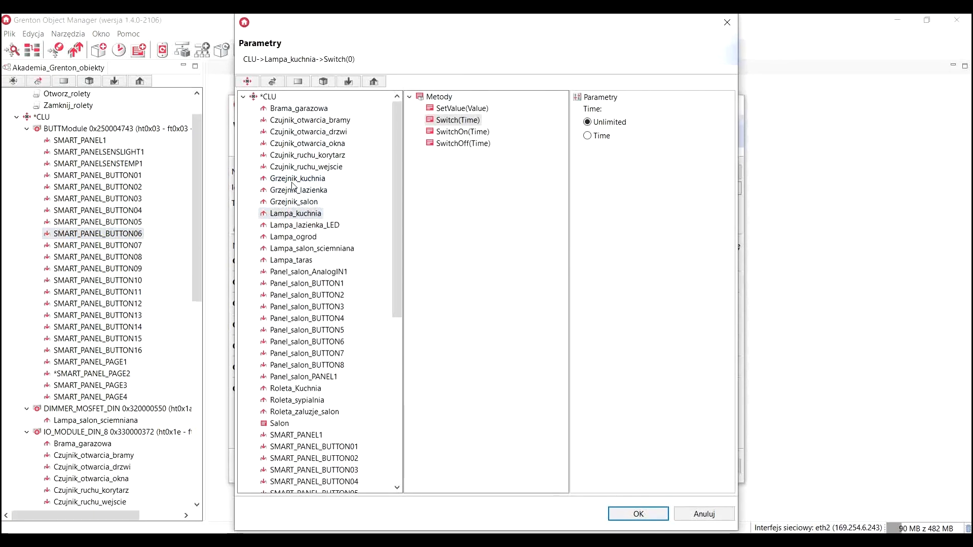
pyautogui.click(304, 227)
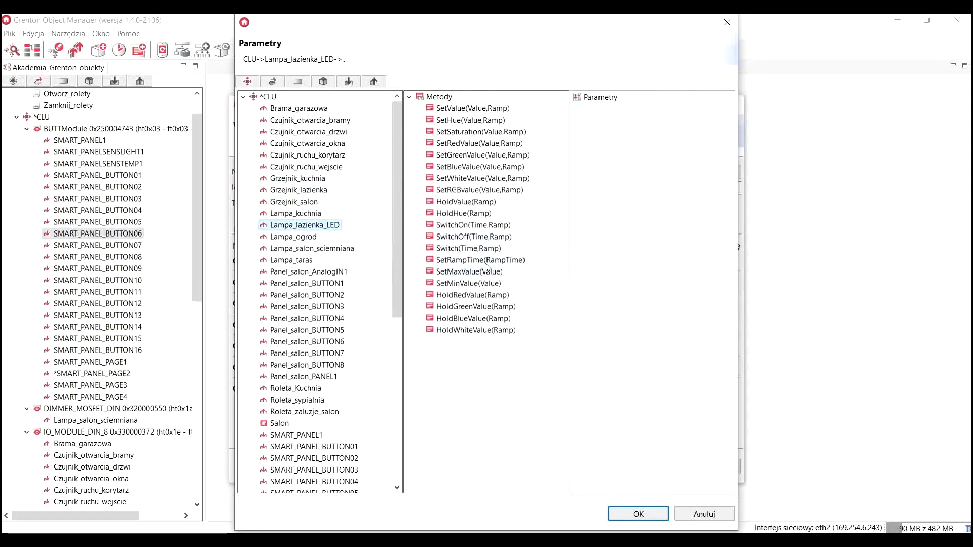
pyautogui.click(466, 249)
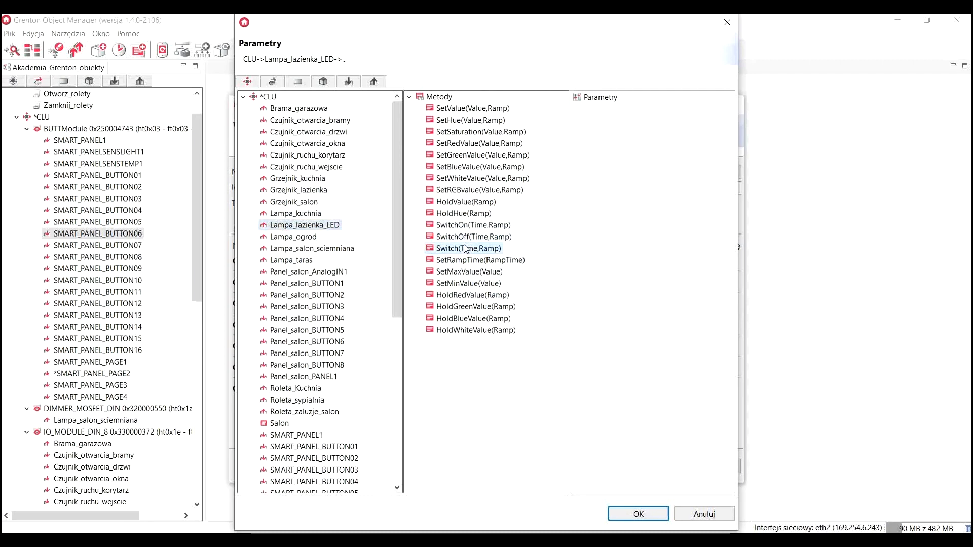
pyautogui.click(625, 519)
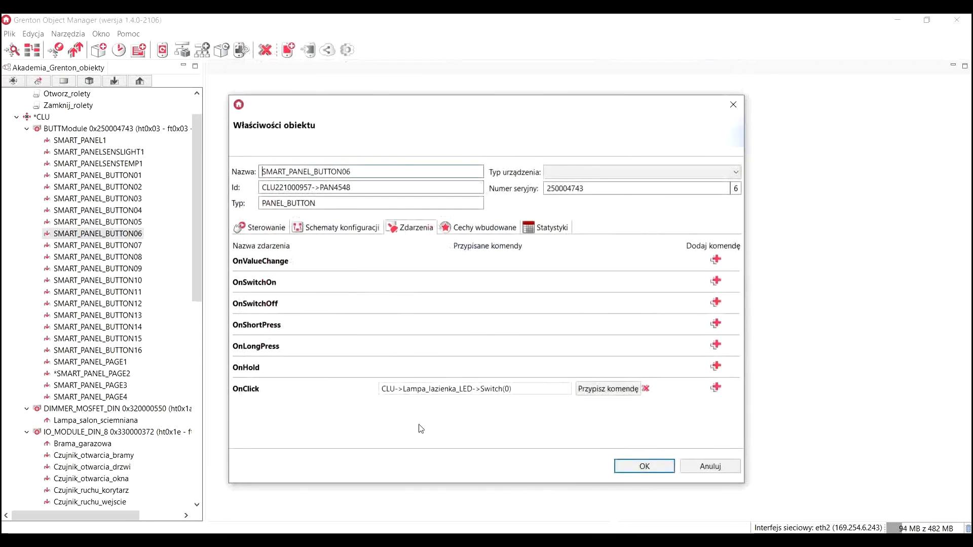
# Step: Set the initial IconA of SMART_PANEL_BUTTON06 to "sday", save its properties and send the configuration to the CLU
pyautogui.click(463, 233)
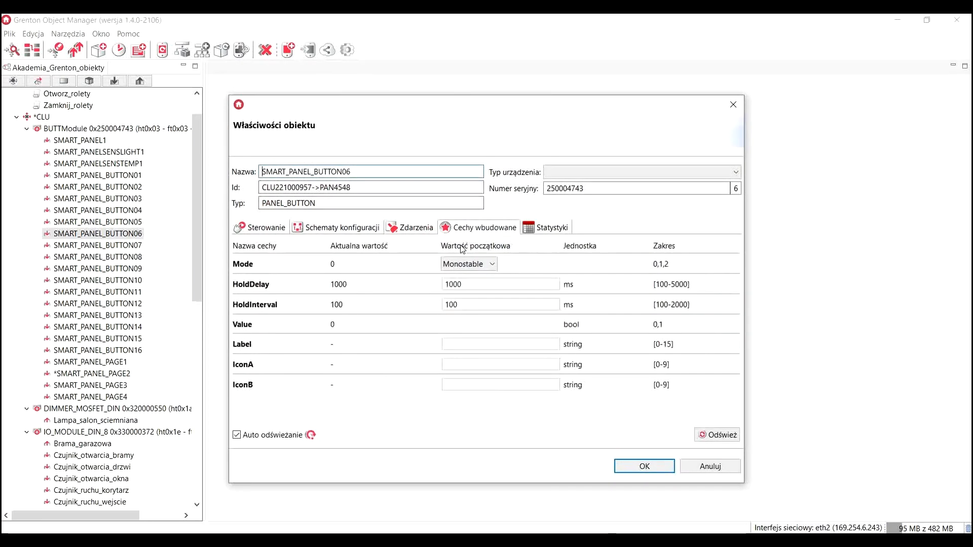
pyautogui.click(465, 363)
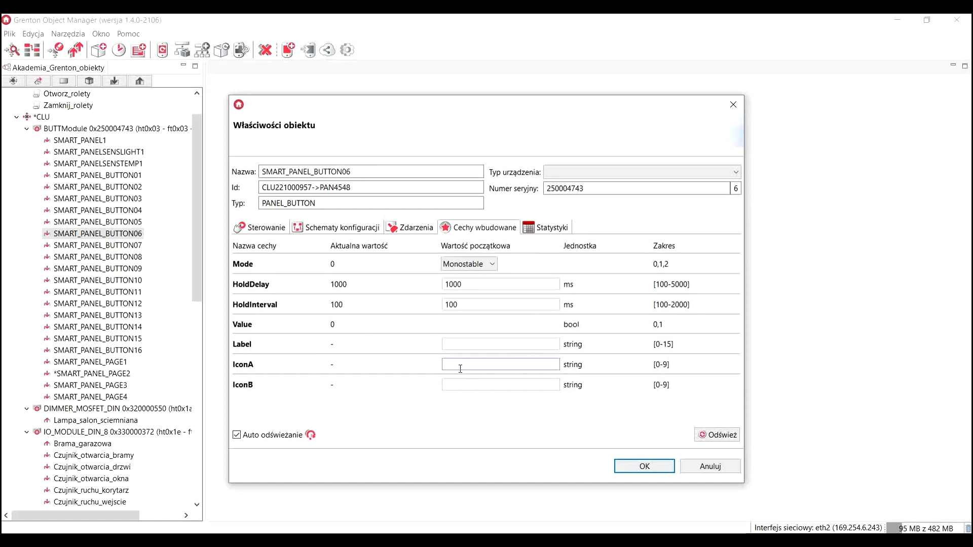
pyautogui.write('sday')
pyautogui.click(639, 467)
pyautogui.click(76, 50)
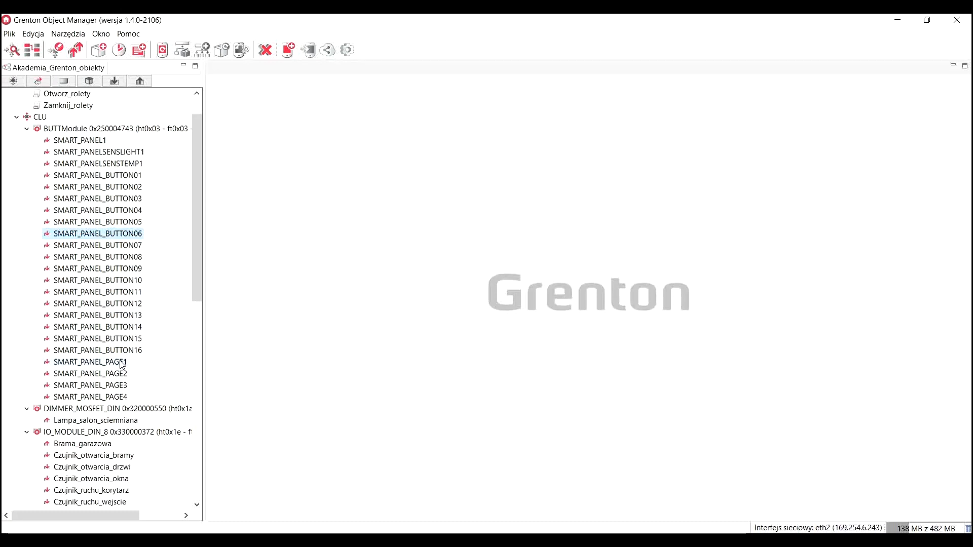
# Step: Set SMART_PANEL_PAGE3's initial PageType to Thermostats and PageName to "page 3", and save the page's properties
pyautogui.click(123, 390)
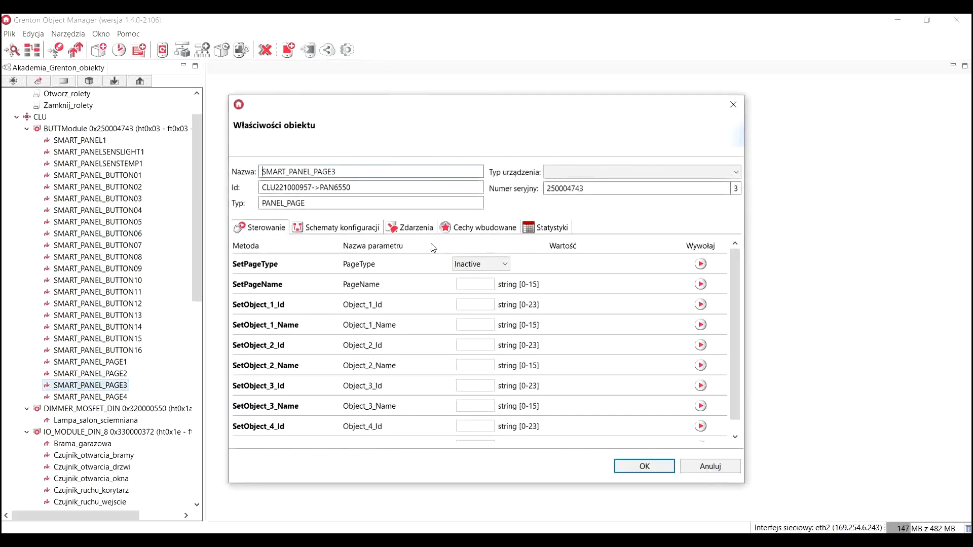
pyautogui.click(466, 228)
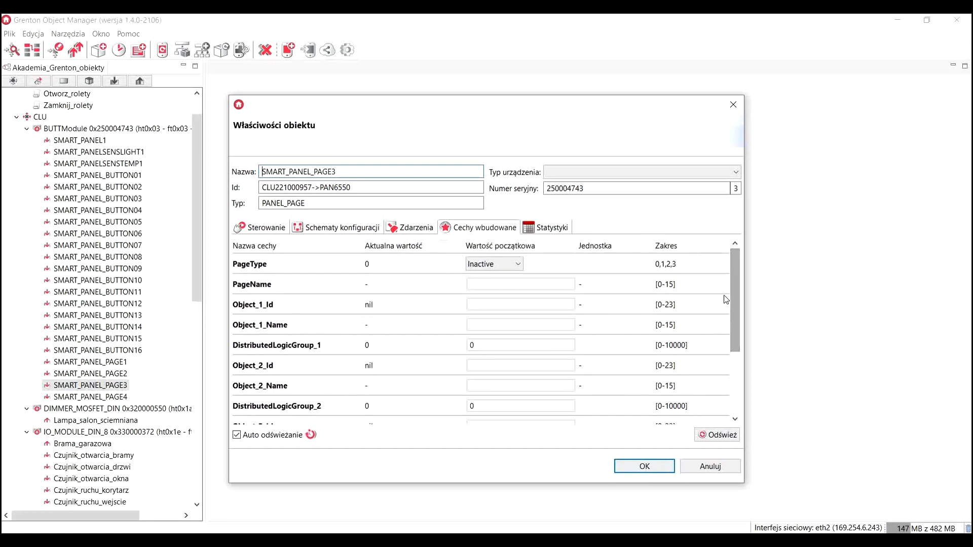
pyautogui.click(495, 264)
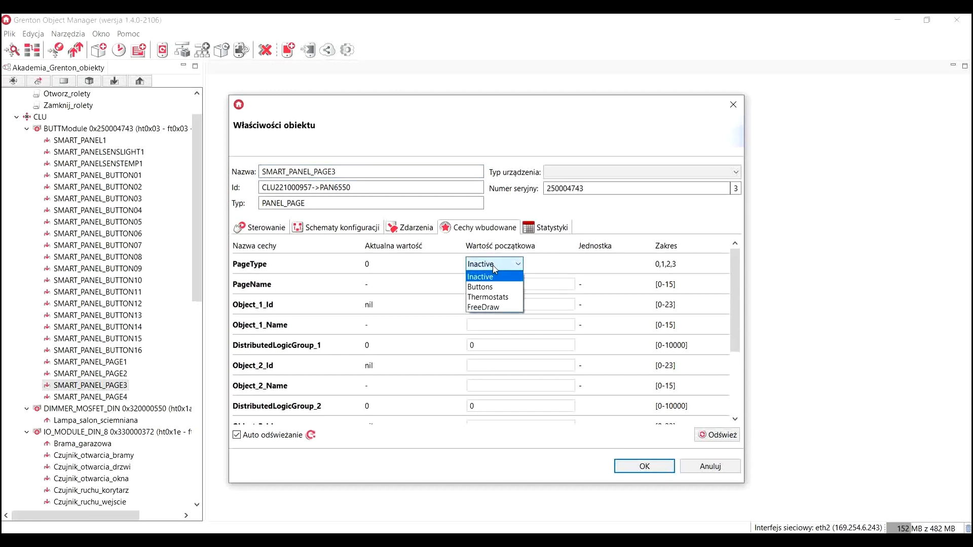
pyautogui.click(492, 297)
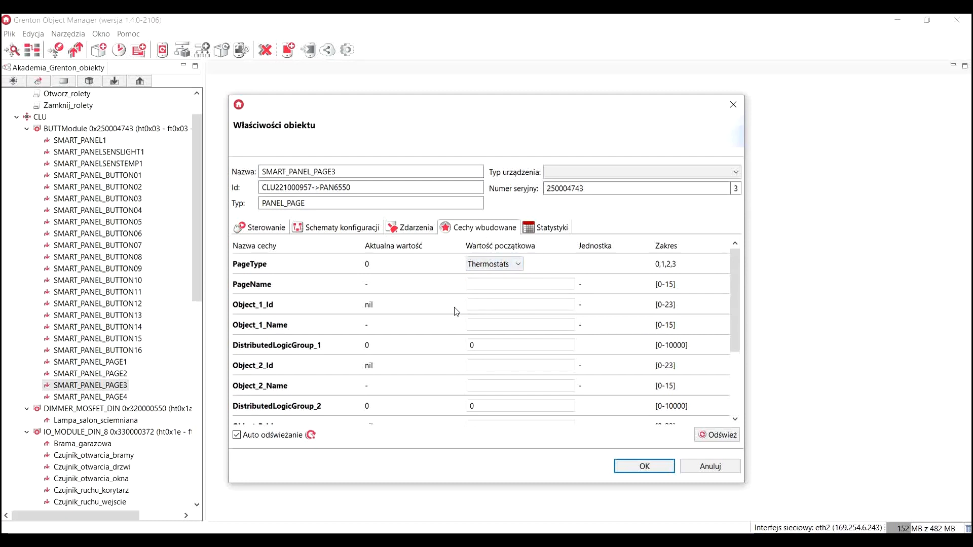
pyautogui.click(478, 286)
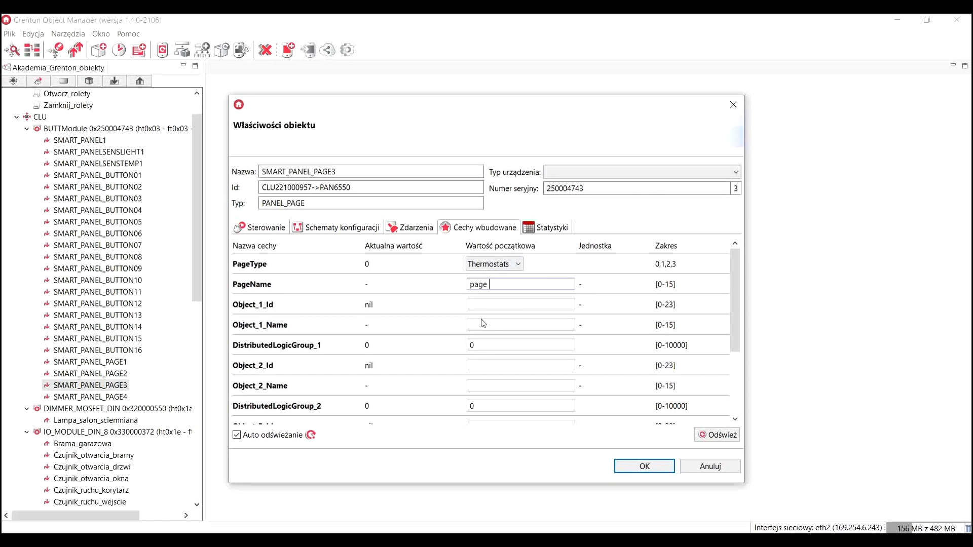
pyautogui.moveTo(250, 310)
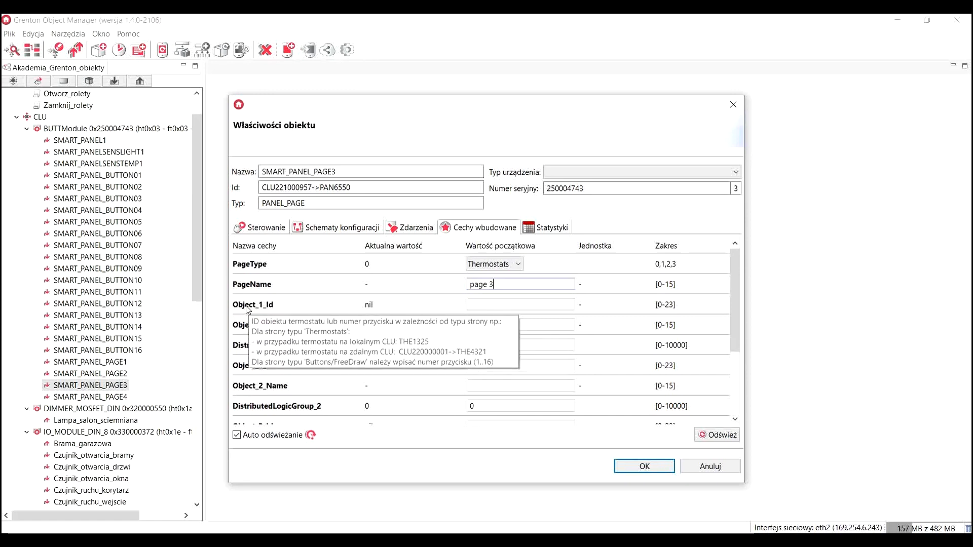
pyautogui.click(478, 305)
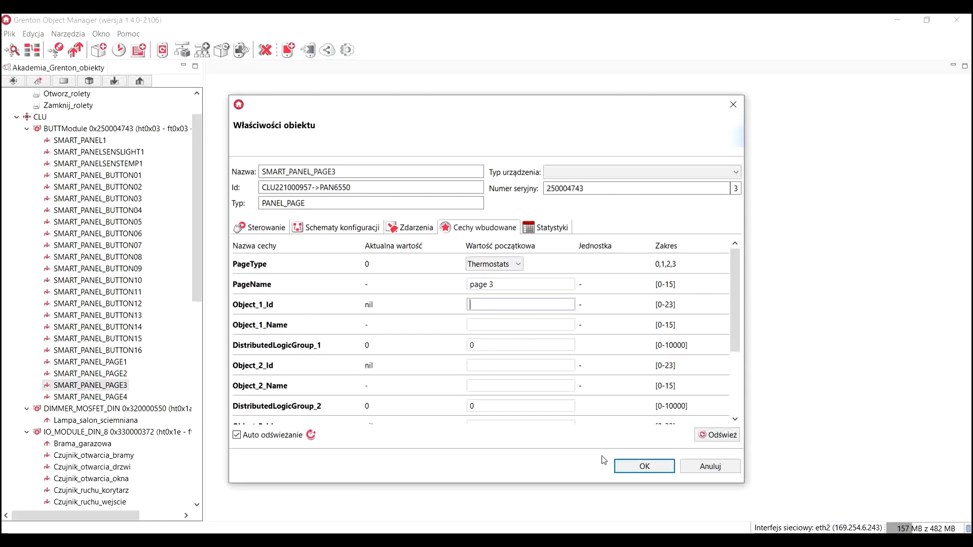
pyautogui.click(644, 466)
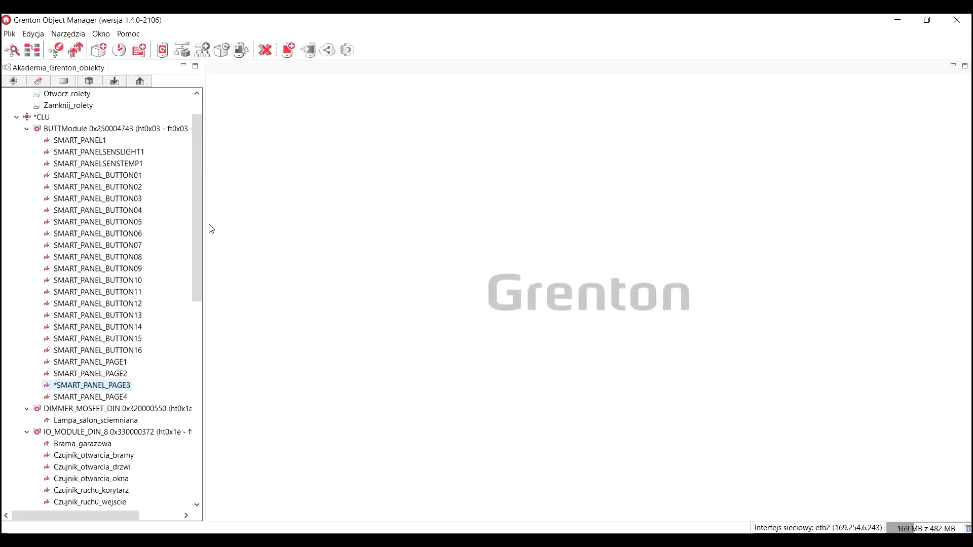
# Step: Look up the object Id of the Salon thermostat in its properties
pyautogui.click(65, 81)
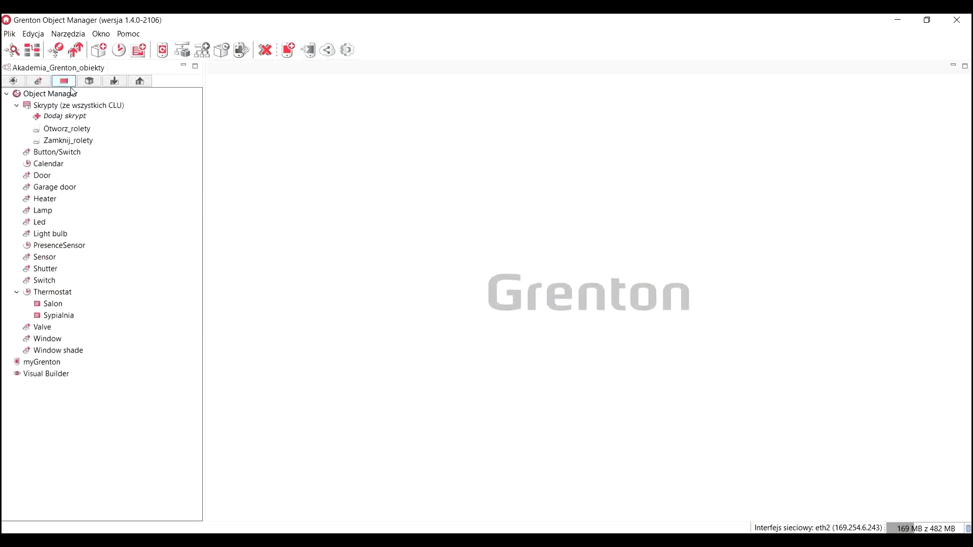
pyautogui.click(57, 305)
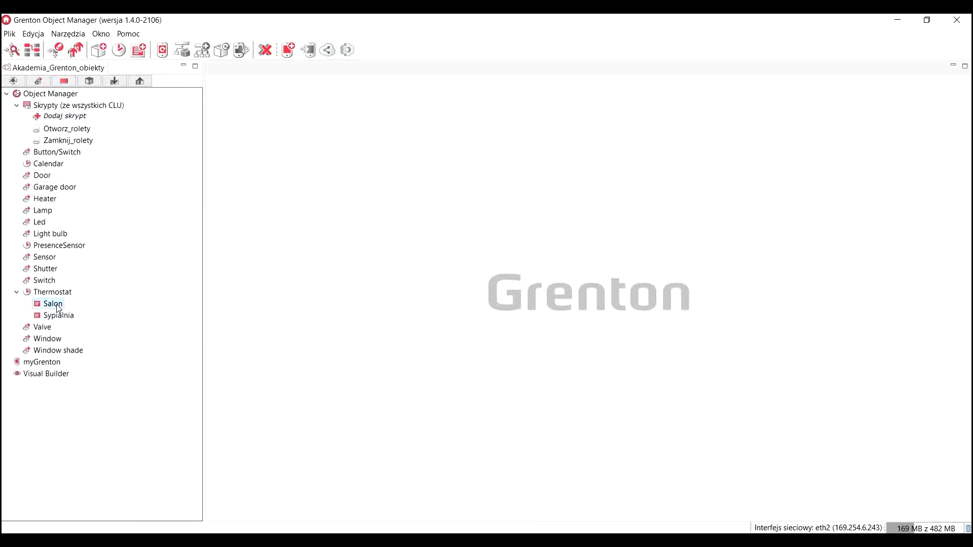
pyautogui.doubleClick(58, 306)
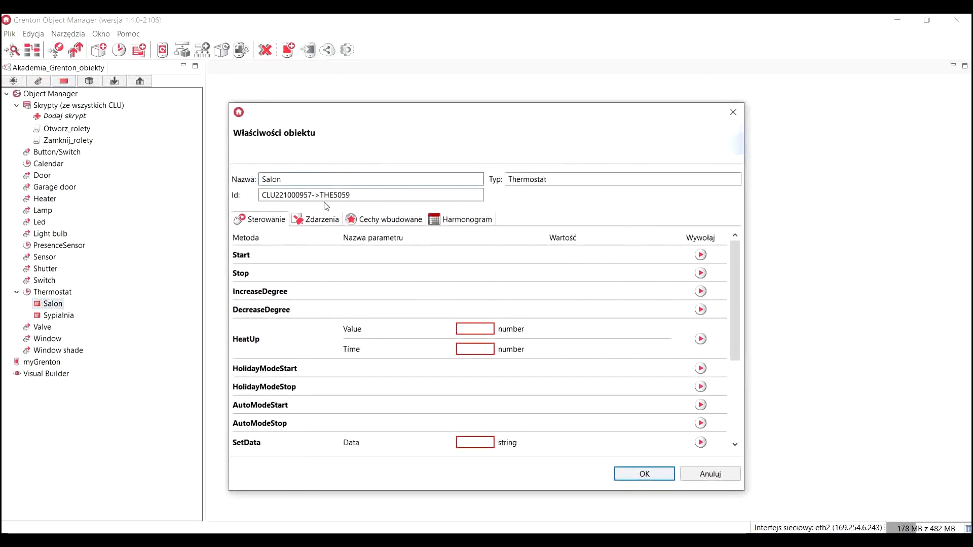
pyautogui.moveTo(352, 195); pyautogui.dragTo(324, 195)
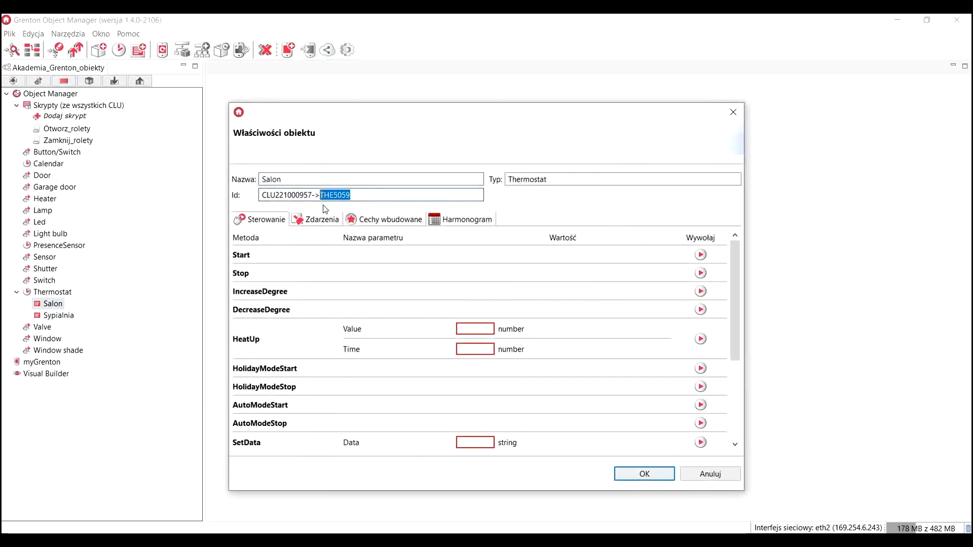
pyautogui.click(645, 475)
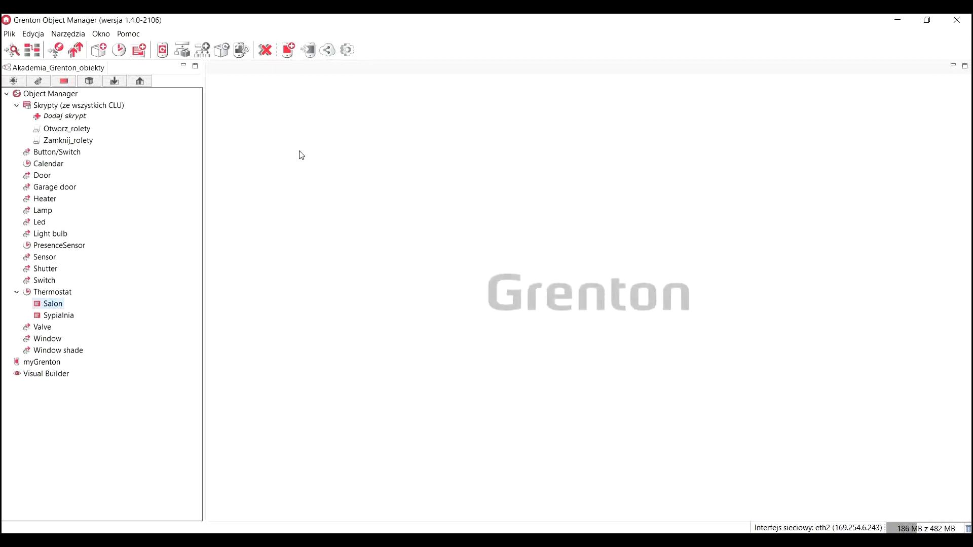
# Step: Set SMART_PANEL_PAGE3's initial Object_1_Id to THE5059 and Object_1_Name to "Salon", and save the page's properties
pyautogui.click(36, 81)
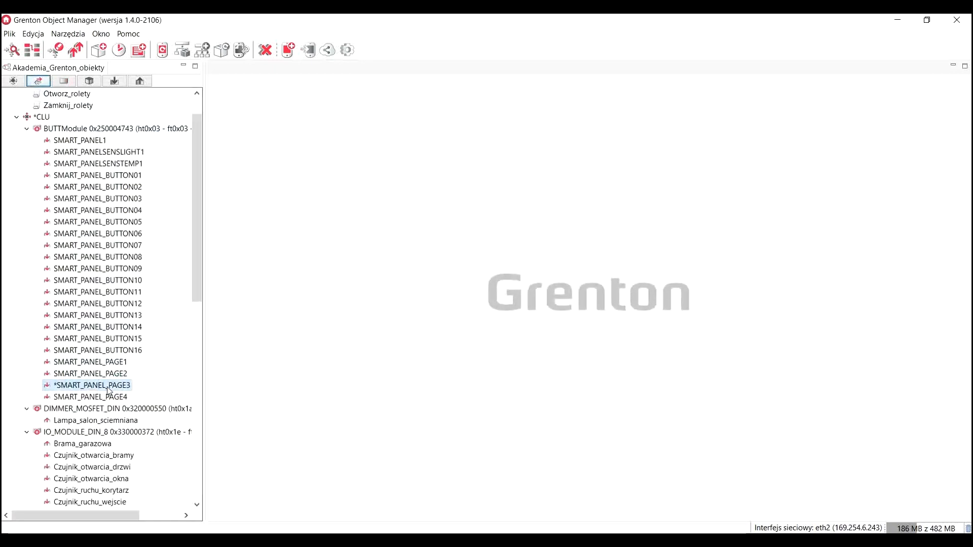
pyautogui.doubleClick(127, 386)
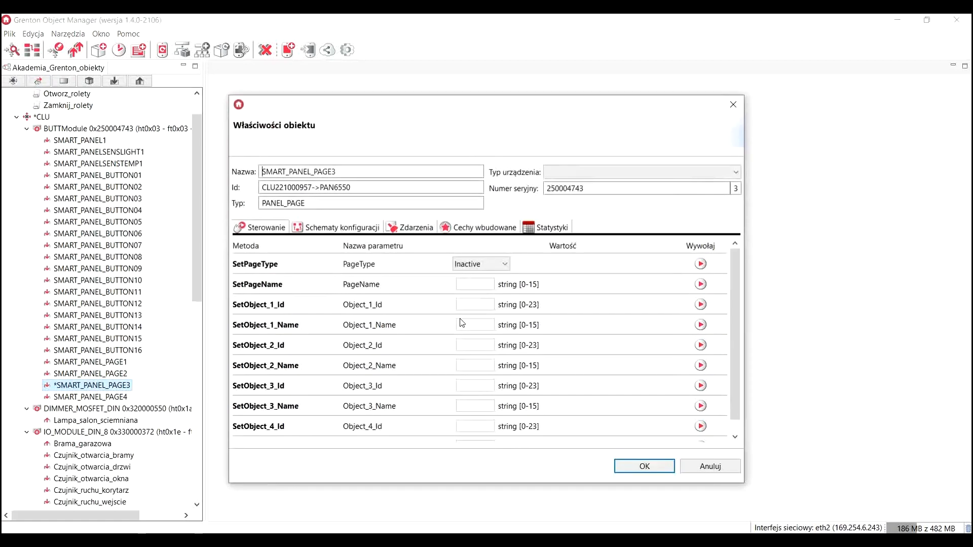
pyautogui.click(460, 229)
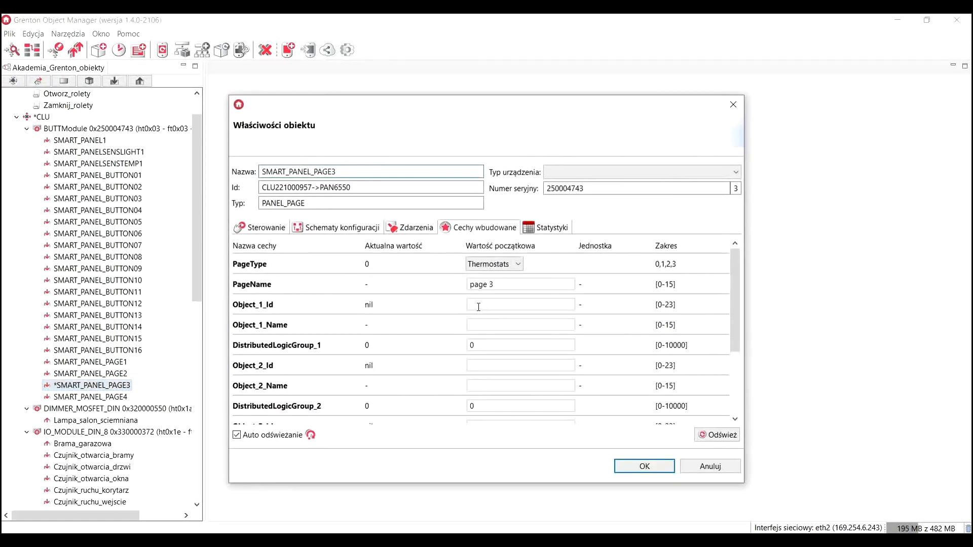
pyautogui.write('THE5059')
pyautogui.press('Tab')
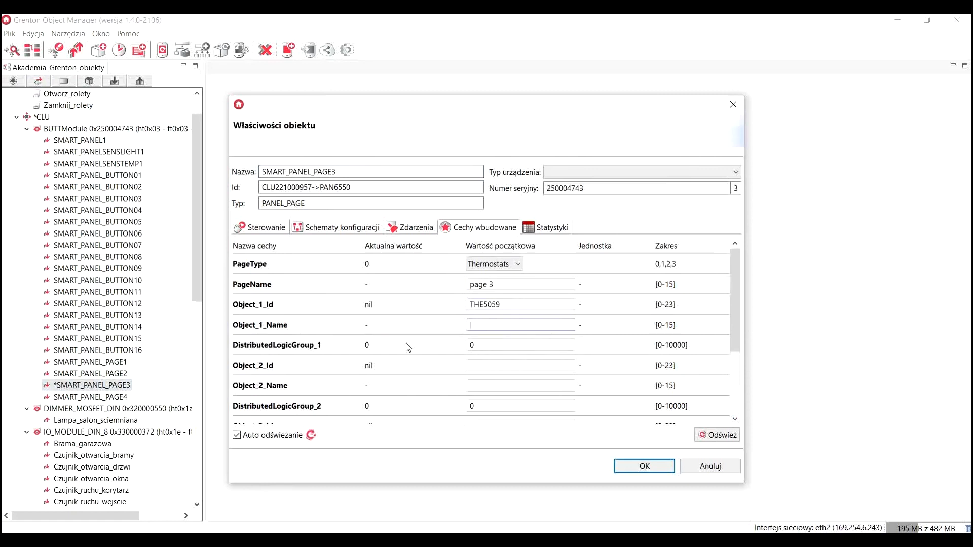
pyautogui.write('Salon')
pyautogui.click(622, 469)
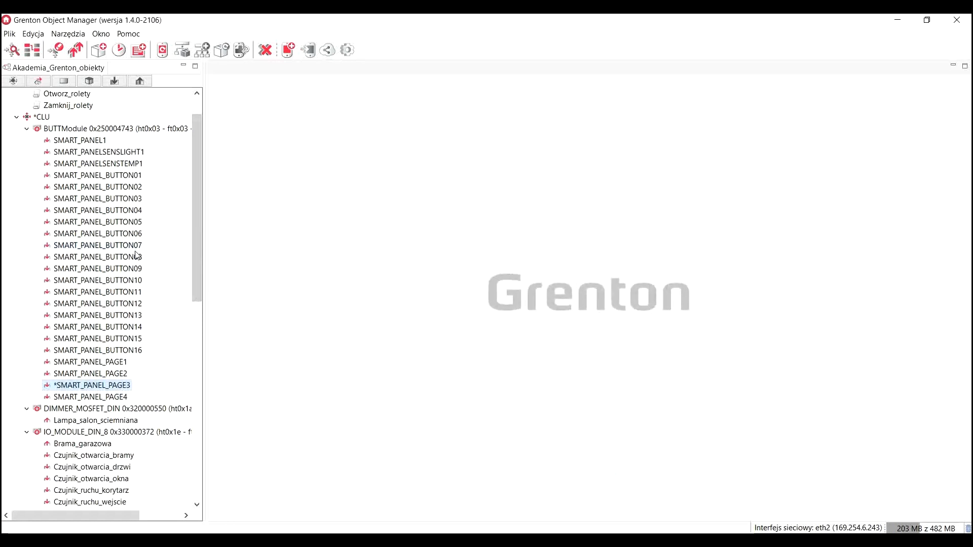
# Step: Look up the object Id of the Sypialnia thermostat in its properties
pyautogui.click(66, 81)
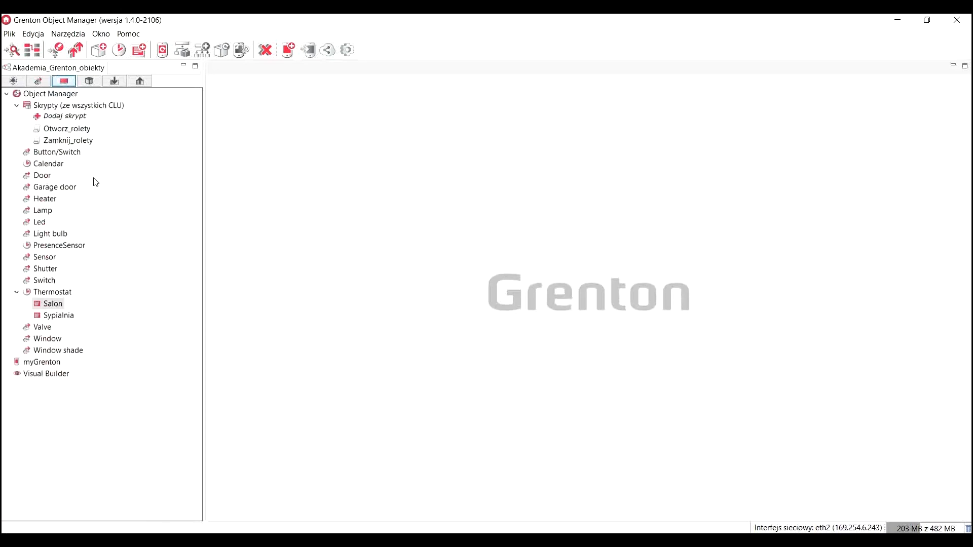
pyautogui.click(51, 317)
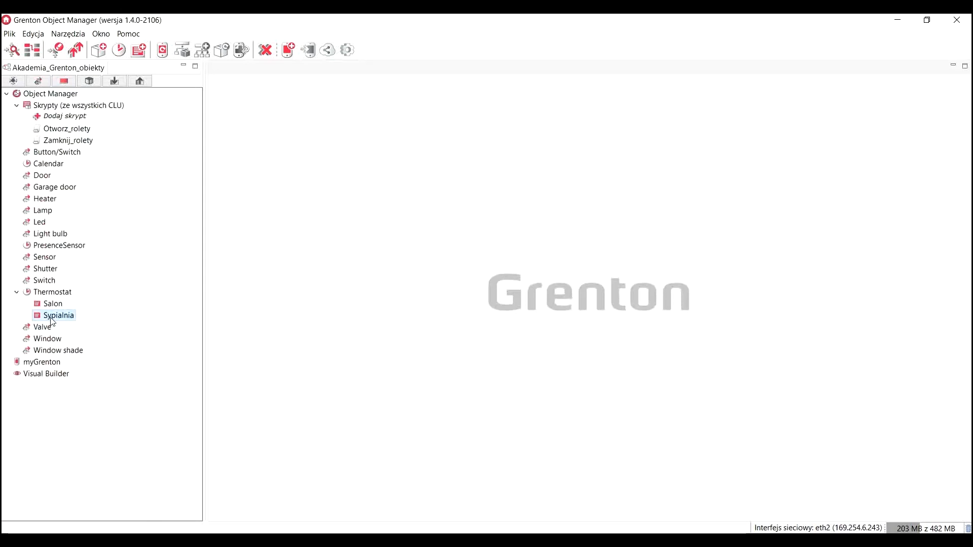
pyautogui.doubleClick(51, 320)
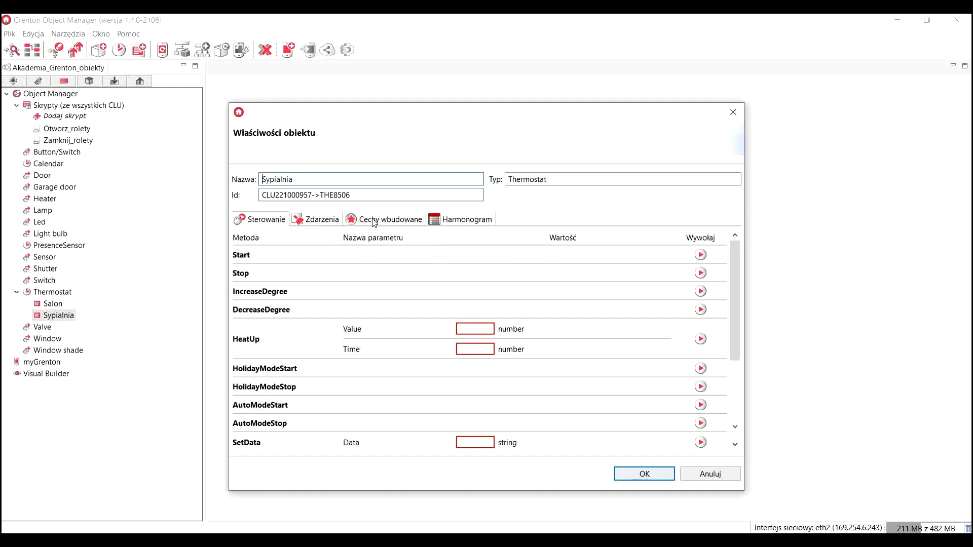
pyautogui.moveTo(351, 195); pyautogui.dragTo(334, 195)
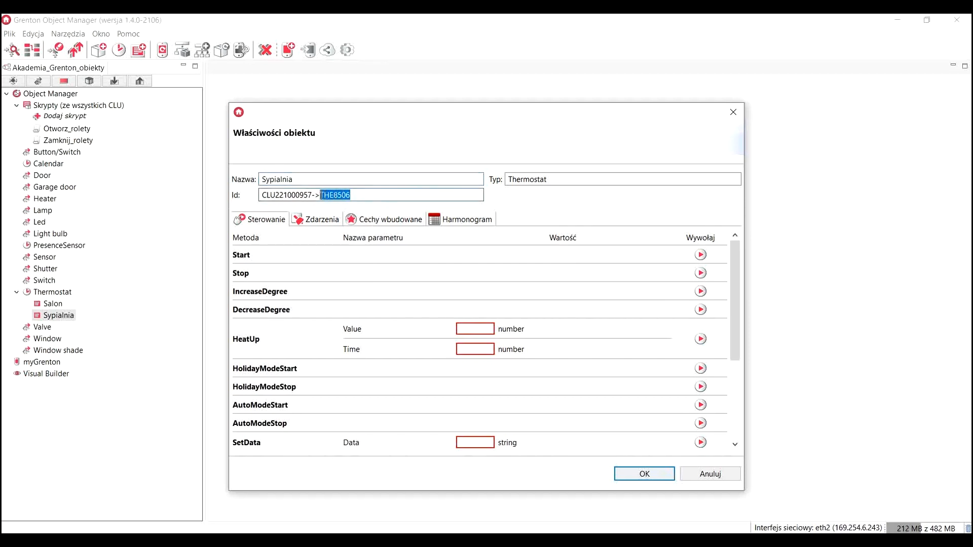
pyautogui.click(632, 474)
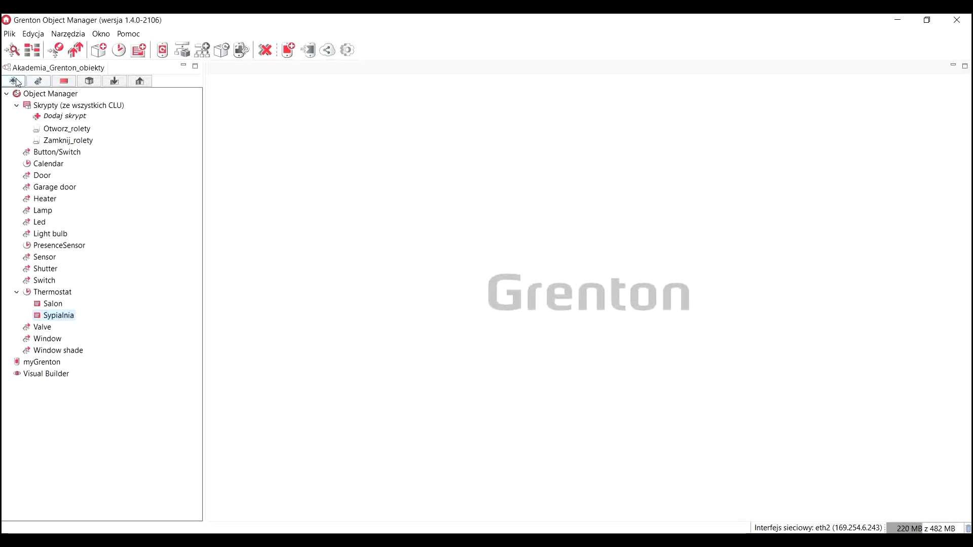
# Step: Set SMART_PANEL_PAGE3's initial Object_2_Id to THE8506 and Object_2_Name to "Kuchnia", and save the page's properties
pyautogui.click(31, 82)
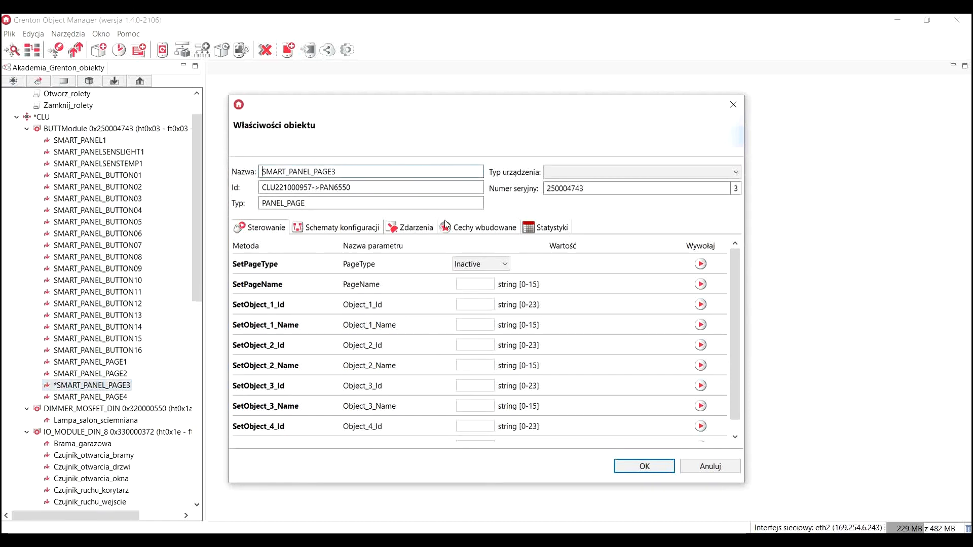
pyautogui.click(462, 230)
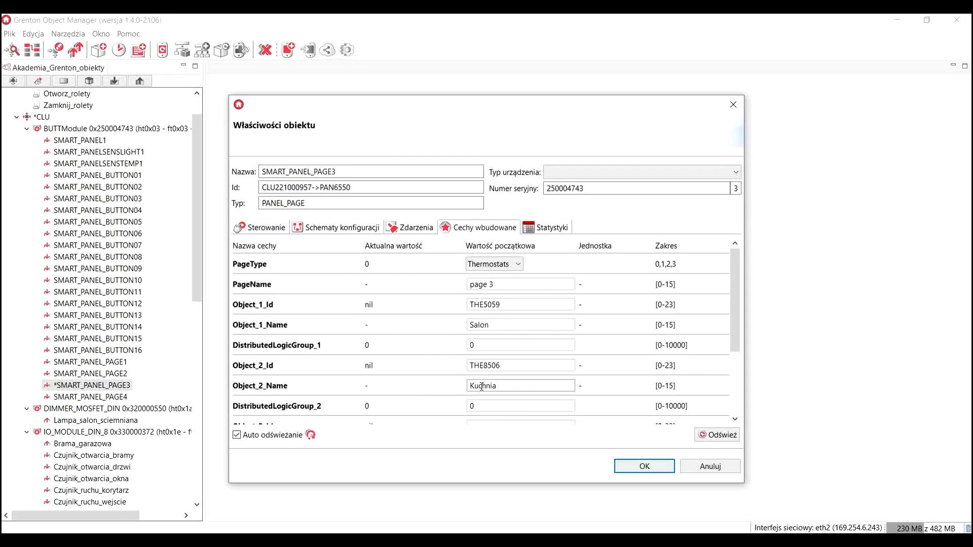
pyautogui.scroll(-3, 459, 376)
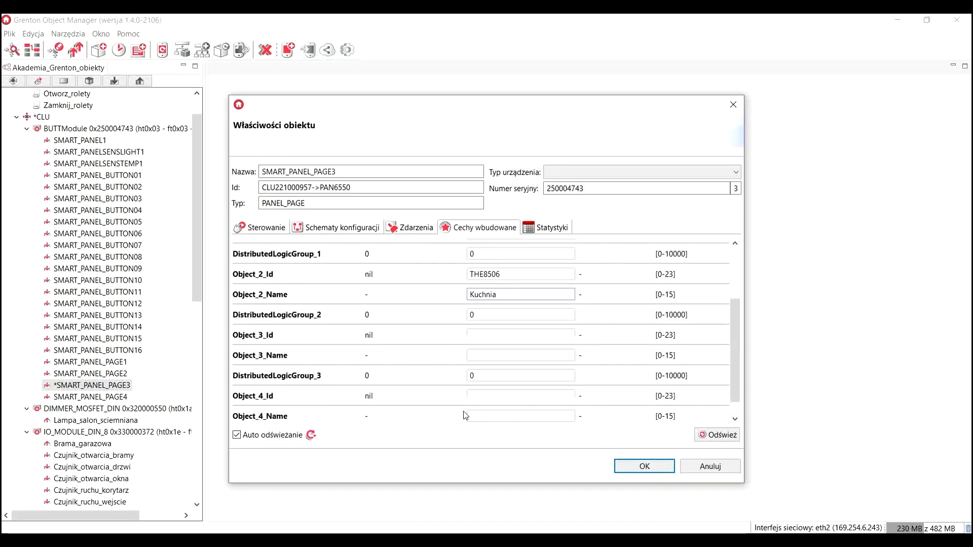
pyautogui.scroll(3, 465, 415)
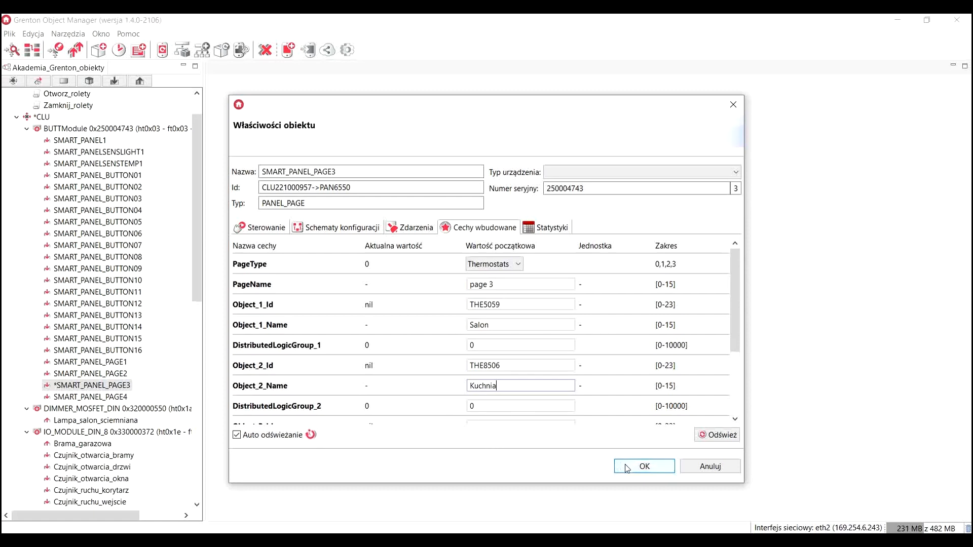
pyautogui.click(644, 466)
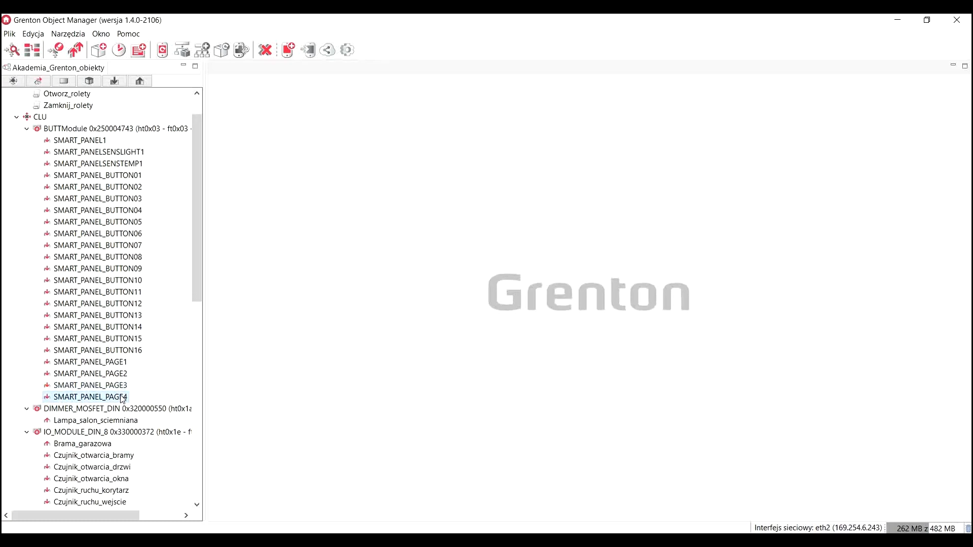
# Step: Set SMART_PANEL_PAGE4's initial PageName to "page4" and its initial PageType to FreeDraw
pyautogui.doubleClick(122, 398)
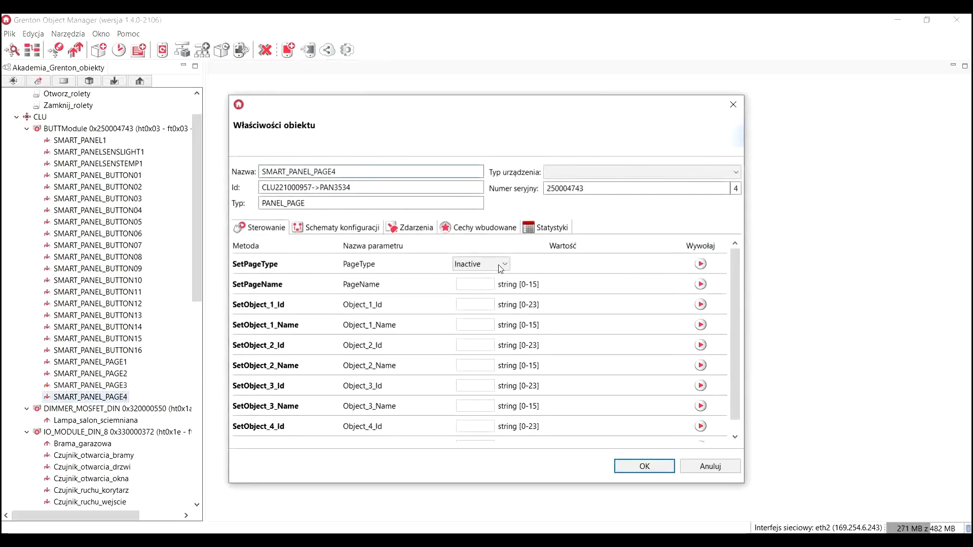
pyautogui.click(492, 229)
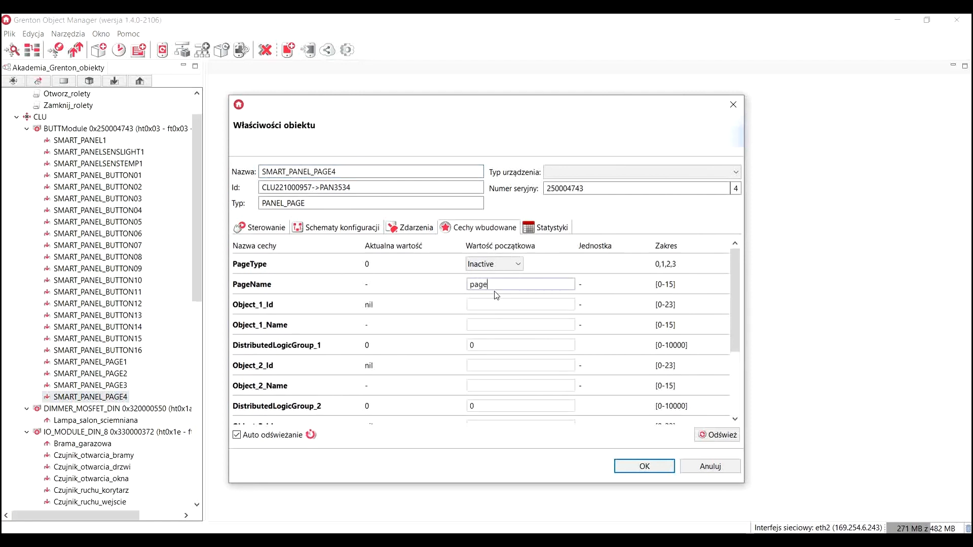
pyautogui.click(497, 262)
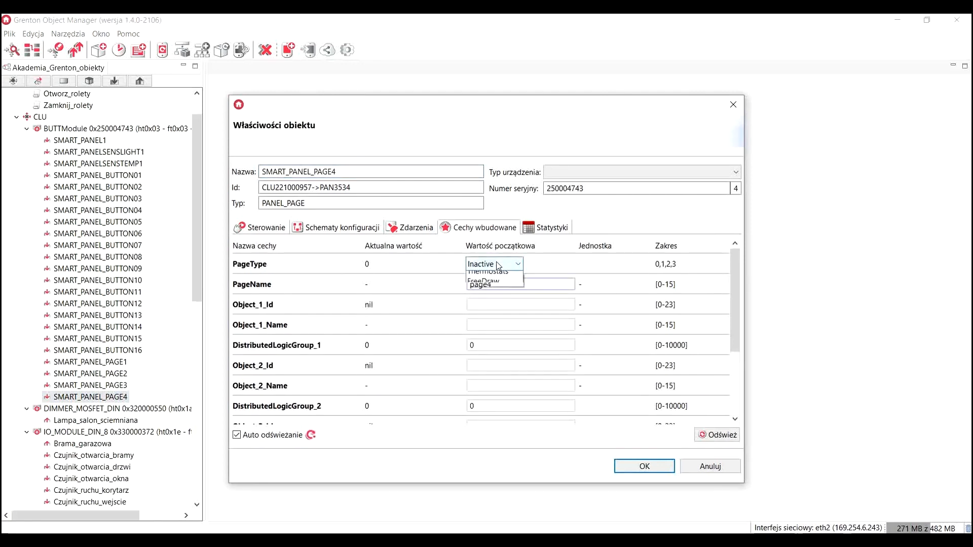
pyautogui.click(493, 308)
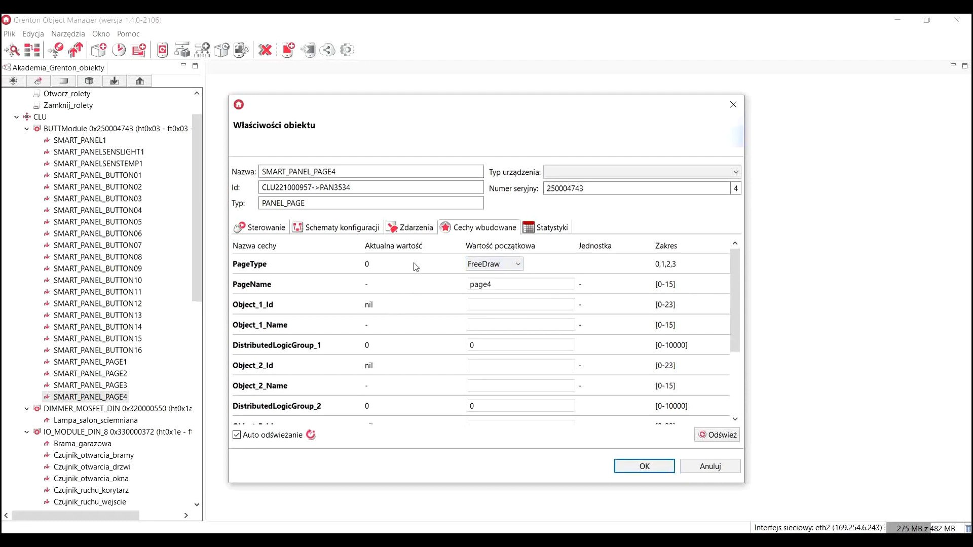
pyautogui.click(513, 268)
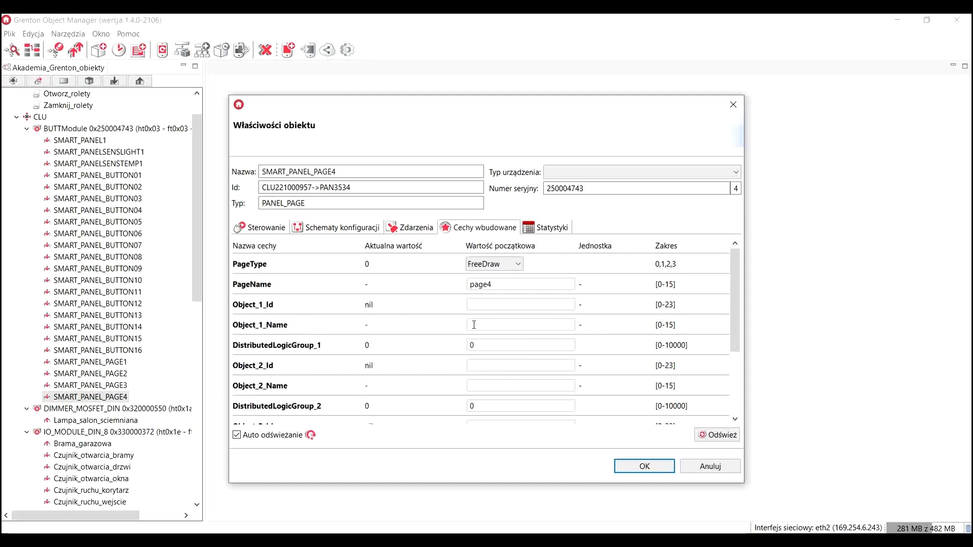
# Step: Set the initial Object_1_Id through Object_4_Id of SMART_PANEL_PAGE4 to 1, 2, 3 and 4, and save the page's properties
pyautogui.click(479, 304)
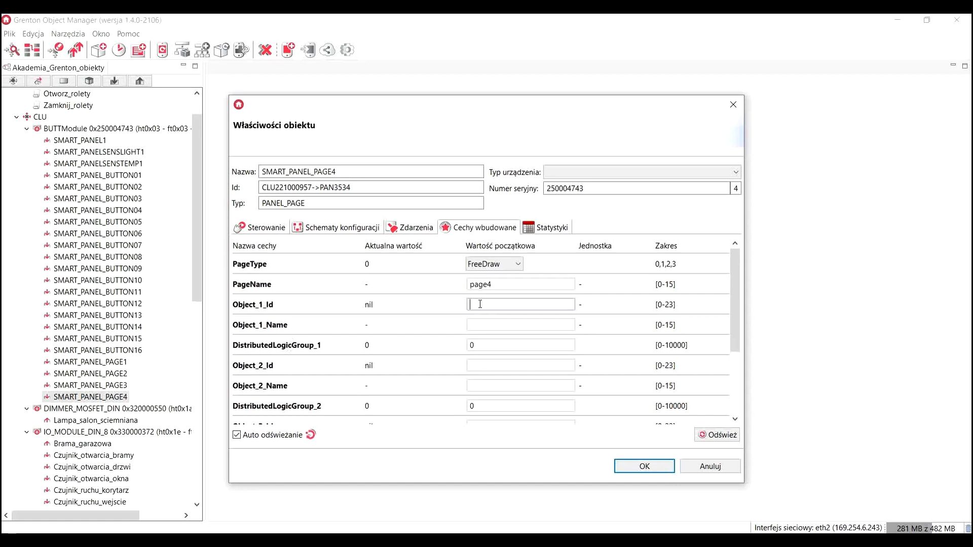
pyautogui.click(481, 360)
pyautogui.write('2')
pyautogui.scroll(-1, 481, 362)
pyautogui.scroll(-1, 495, 386)
pyautogui.click(481, 402)
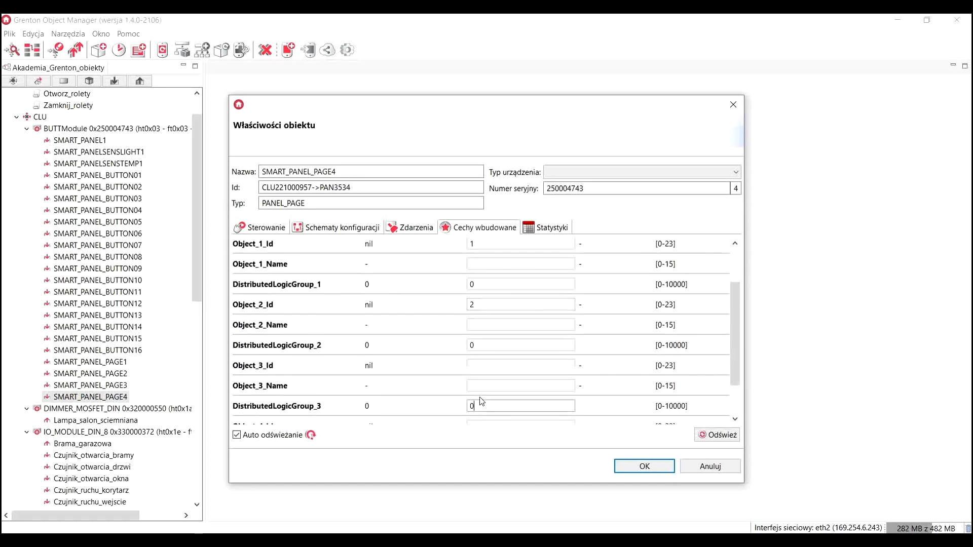
pyautogui.click(478, 369)
pyautogui.write('3')
pyautogui.scroll(-2, 487, 378)
pyautogui.click(484, 375)
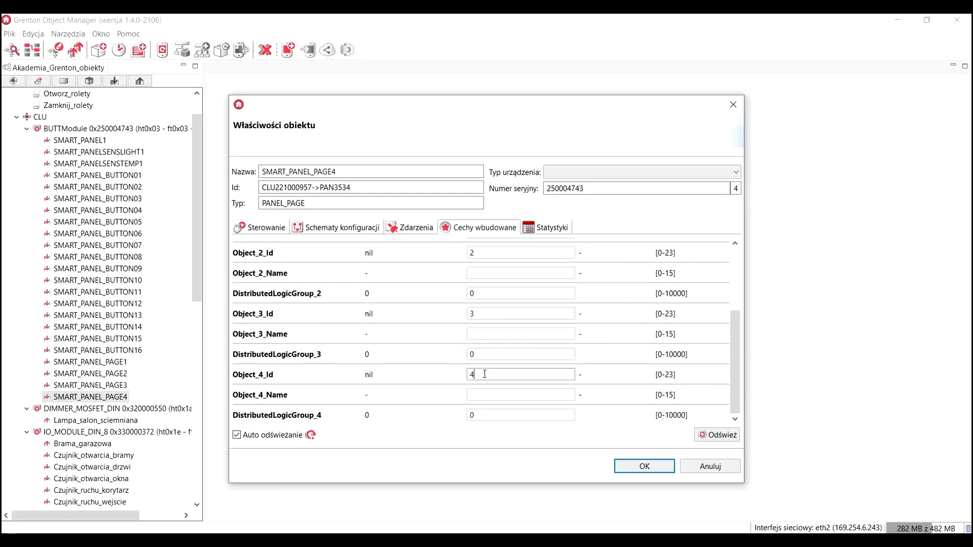
pyautogui.scroll(4, 488, 374)
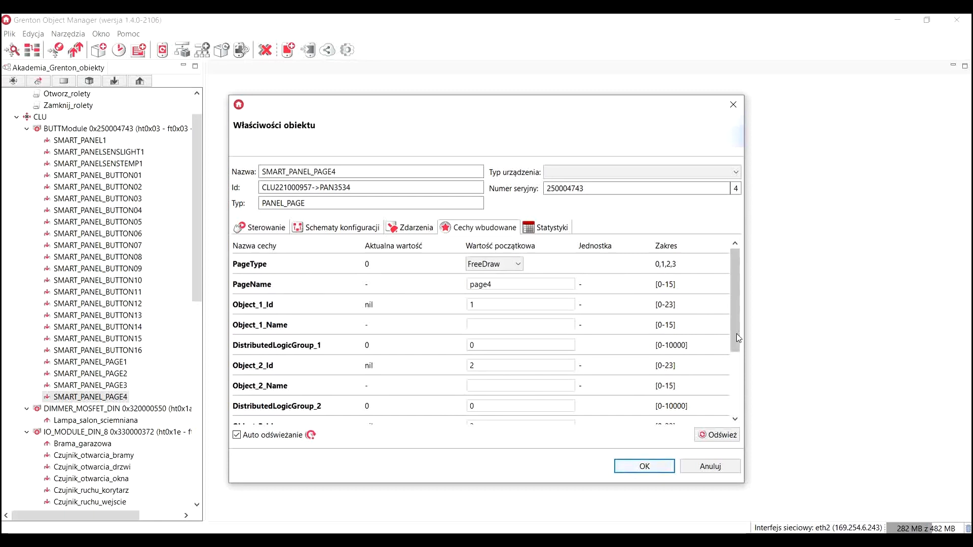
pyautogui.moveTo(735, 300); pyautogui.dragTo(713, 289)
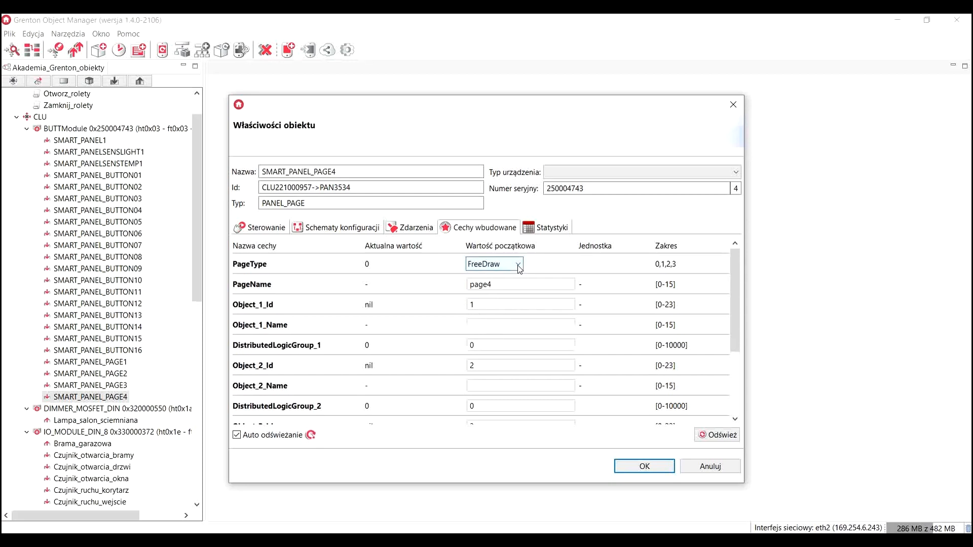
pyautogui.click(643, 465)
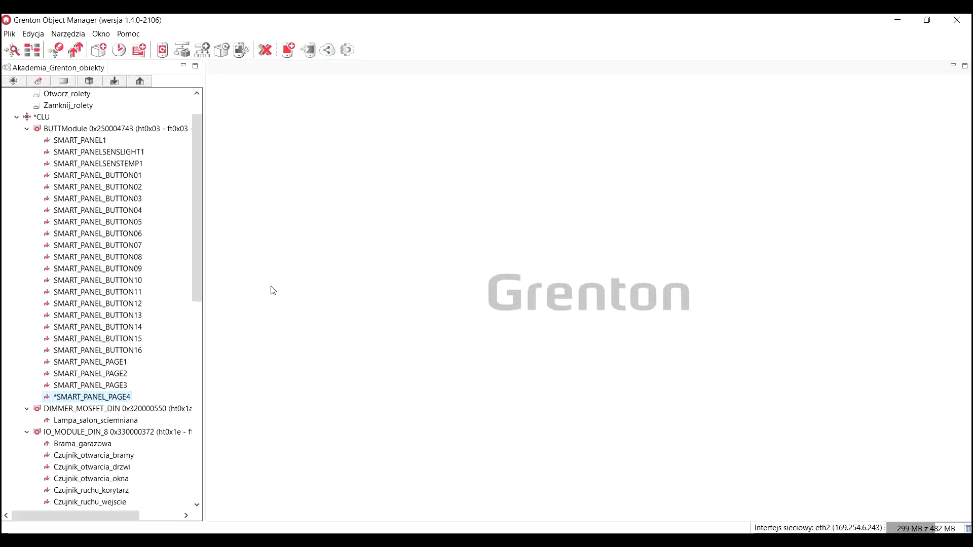
# Step: Create a script named freedraw and give it a first action calling ClearScreen() on SMART_PANEL1
pyautogui.moveTo(199, 306); pyautogui.dragTo(193, 273)
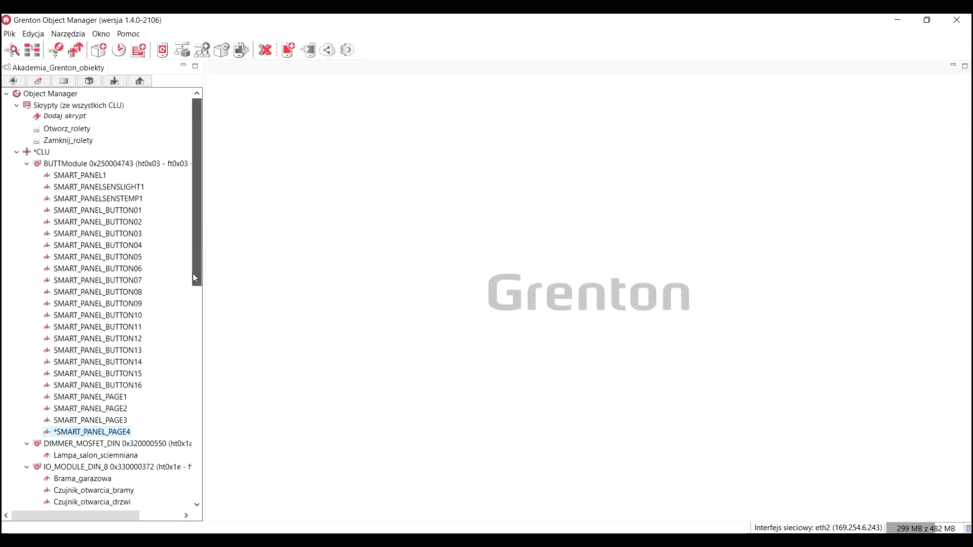
pyautogui.doubleClick(76, 116)
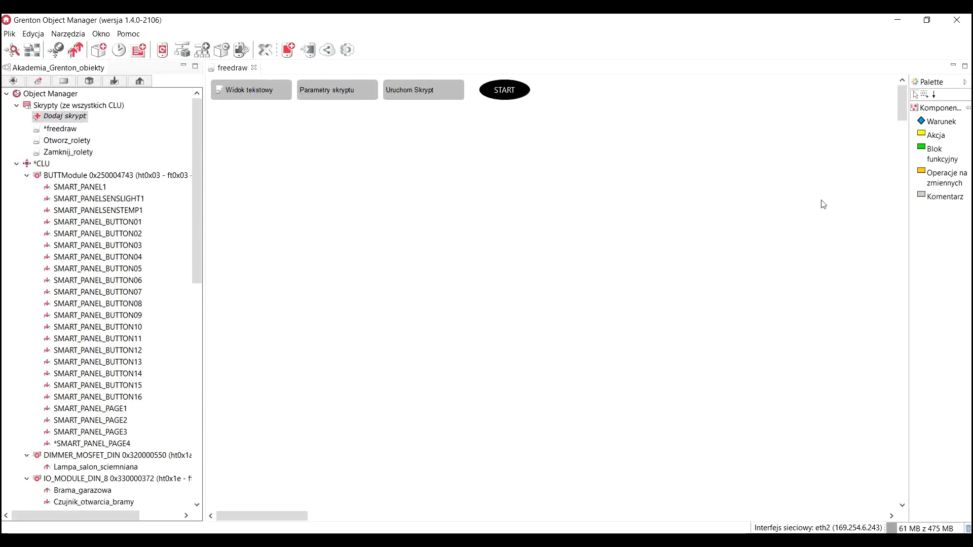
pyautogui.click(937, 137)
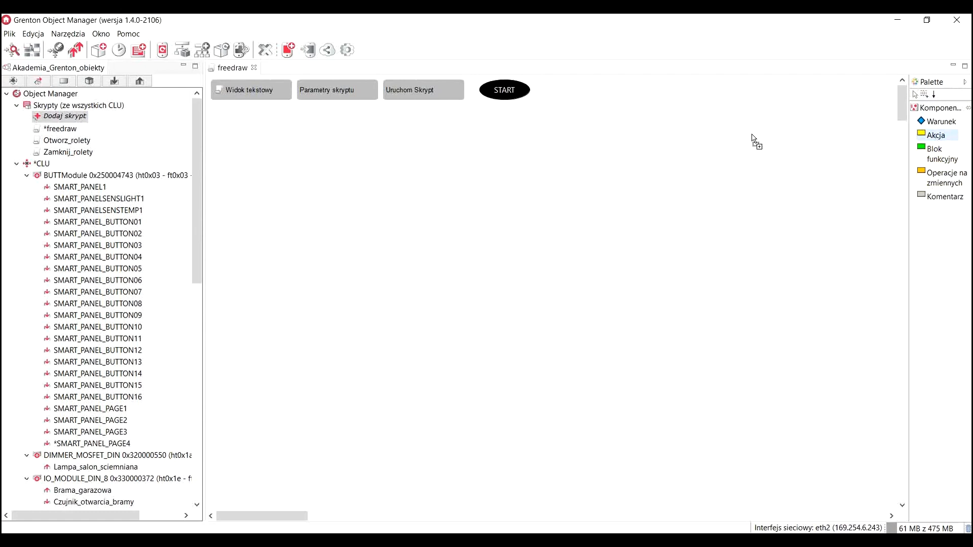
pyautogui.click(487, 147)
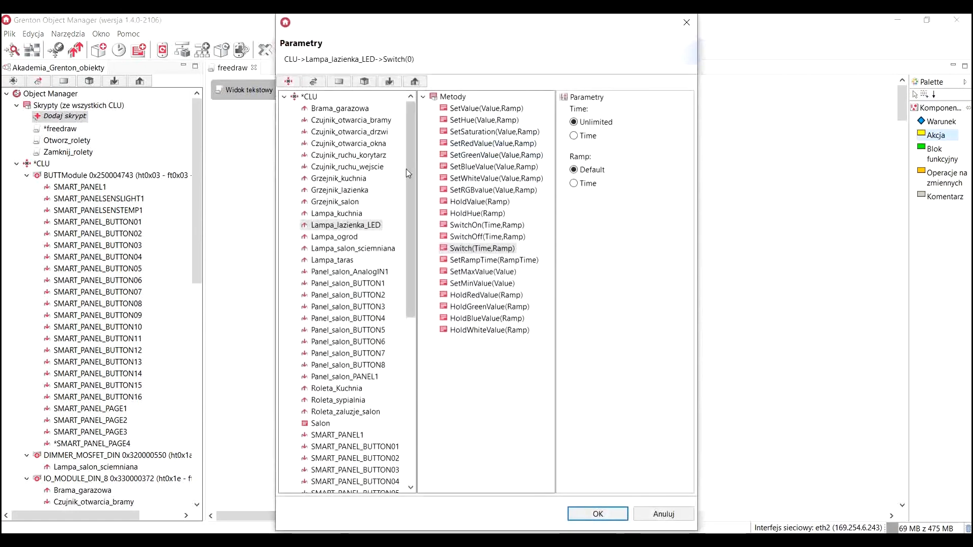
pyautogui.moveTo(409, 159); pyautogui.dragTo(409, 248)
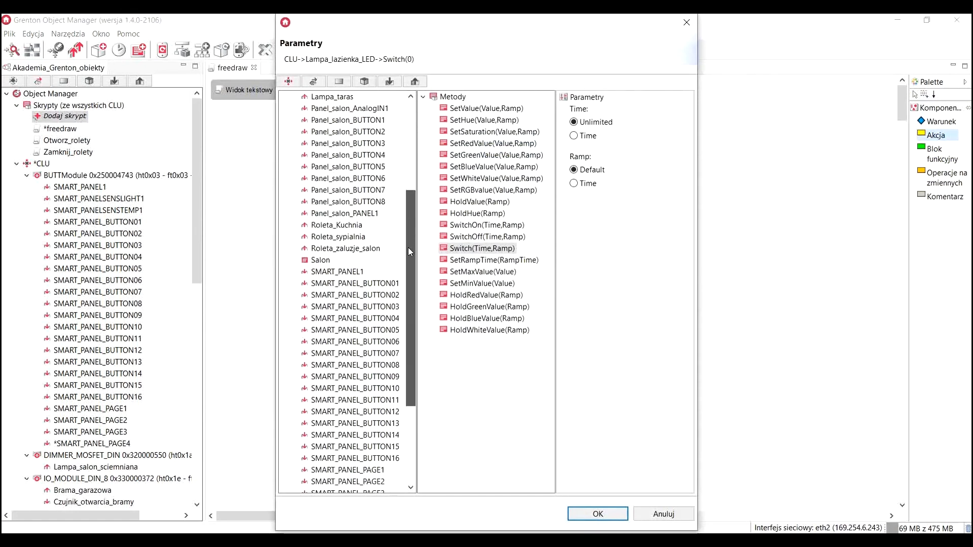
pyautogui.click(349, 274)
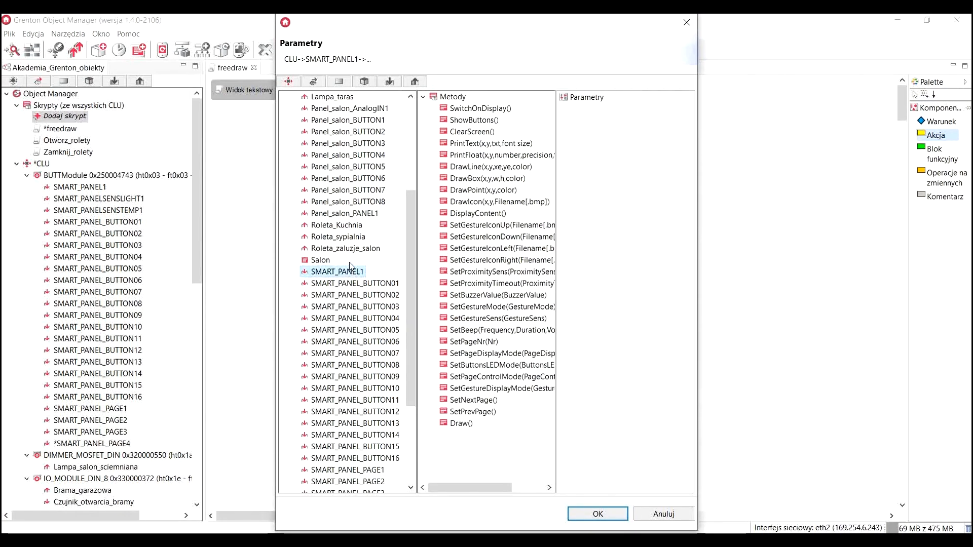
pyautogui.click(483, 133)
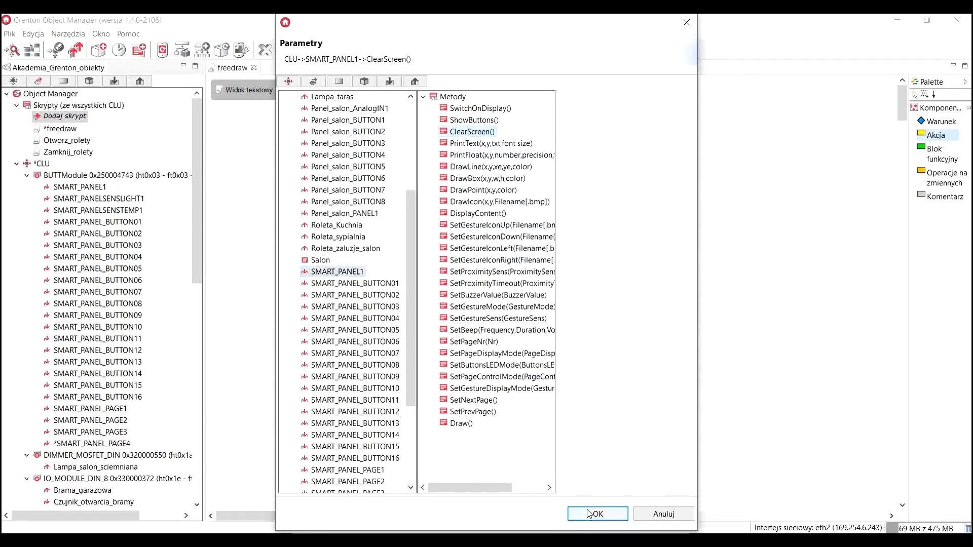
pyautogui.click(588, 514)
# Step: Add a second action to the script calling PrintText on SMART_PANEL1, with x set to 30 and y to 3
pyautogui.click(922, 136)
pyautogui.click(458, 177)
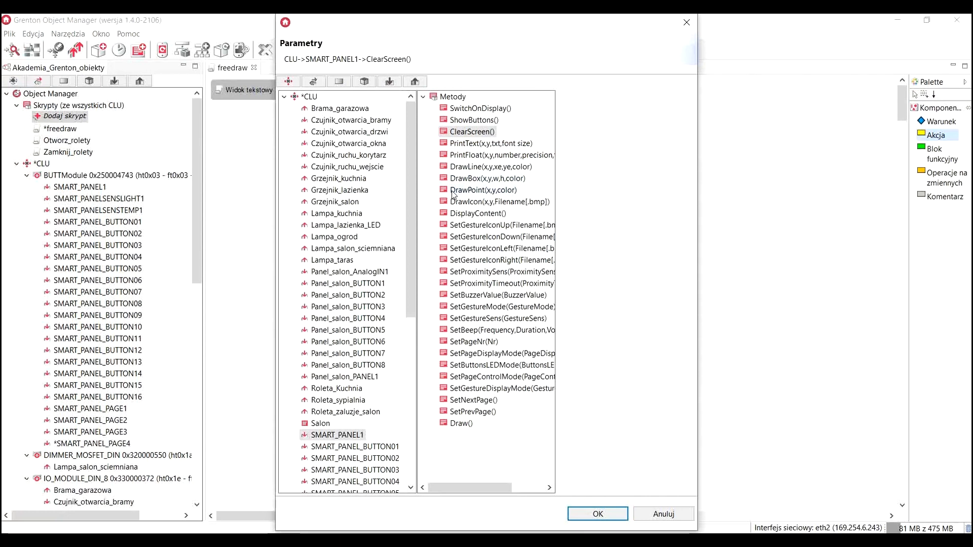
pyautogui.click(513, 145)
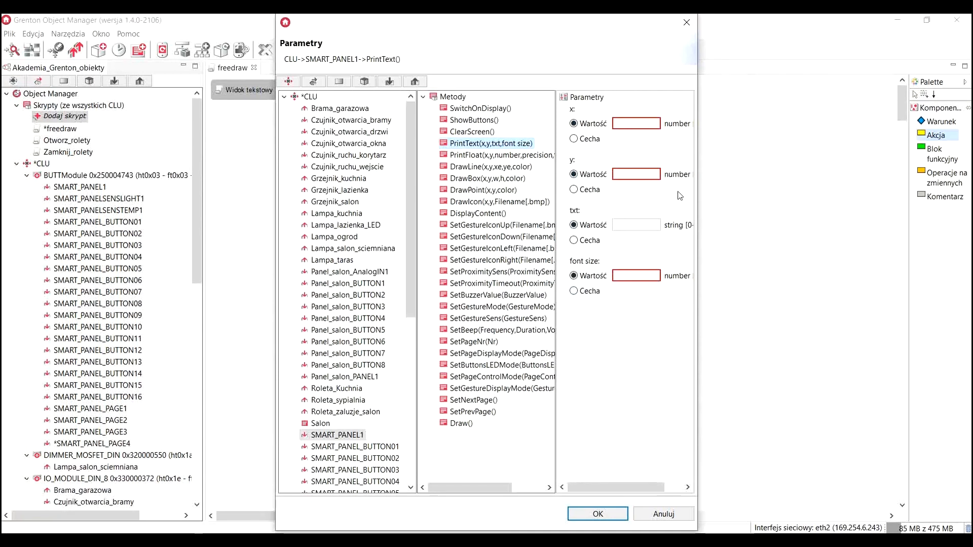
pyautogui.moveTo(698, 197); pyautogui.dragTo(815, 191)
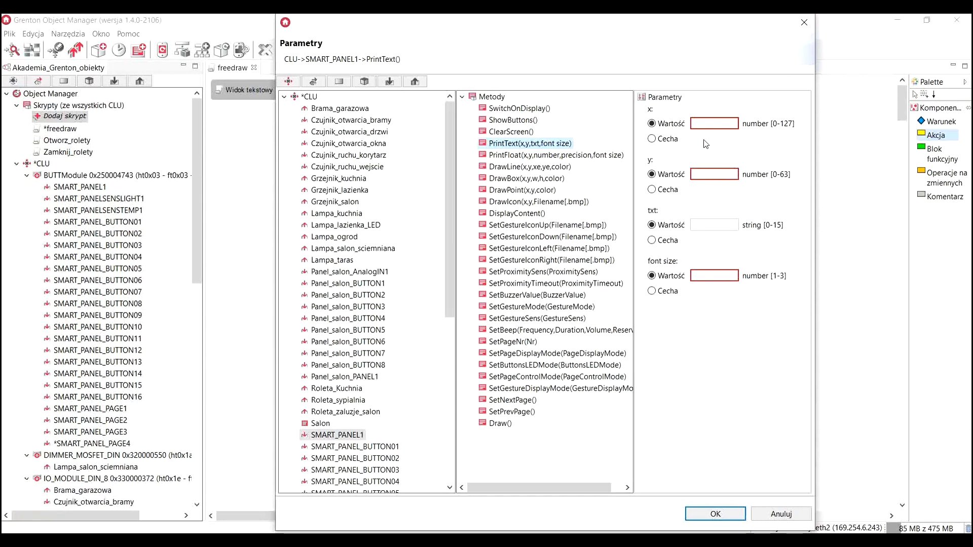
pyautogui.click(703, 124)
pyautogui.write('30')
pyautogui.click(710, 177)
pyautogui.write('3')
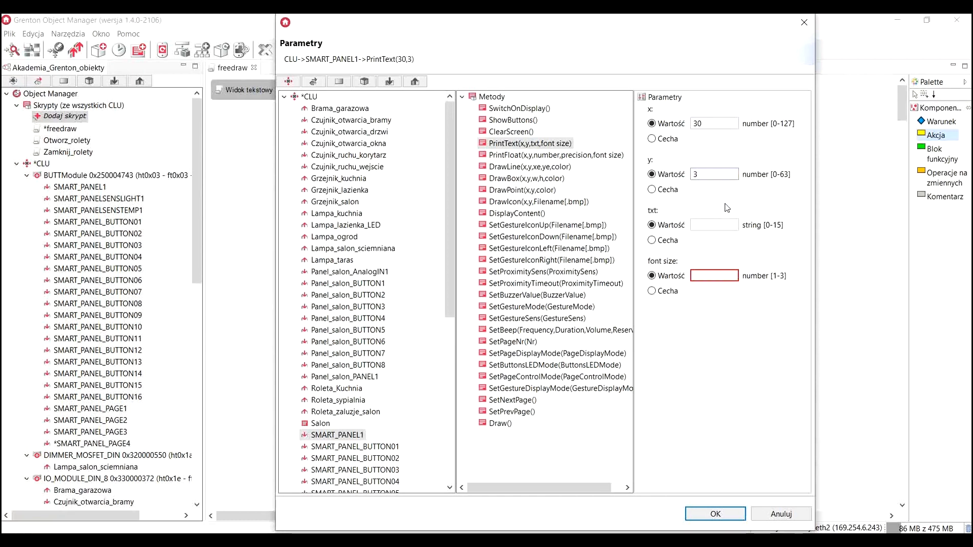
# Step: Set the PrintText action's txt to "GRENTON" and font size to 2, confirm it, and align its block under the ClearScreen action
pyautogui.click(702, 227)
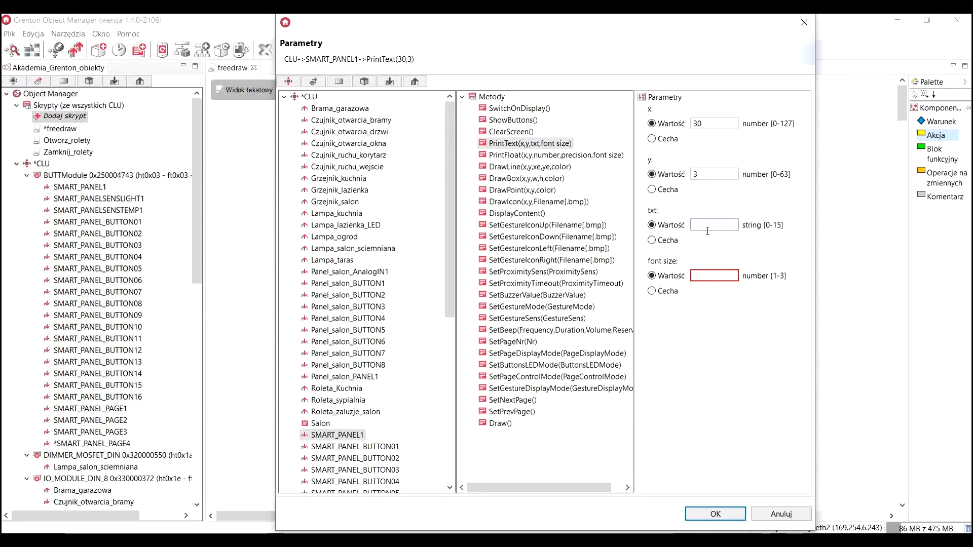
pyautogui.write('GRENTON')
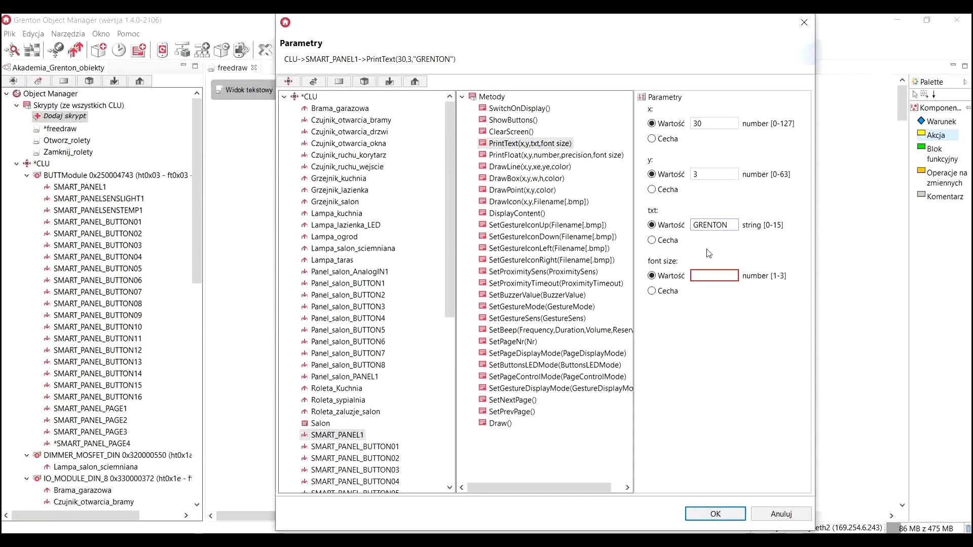
pyautogui.click(704, 277)
pyautogui.write('2')
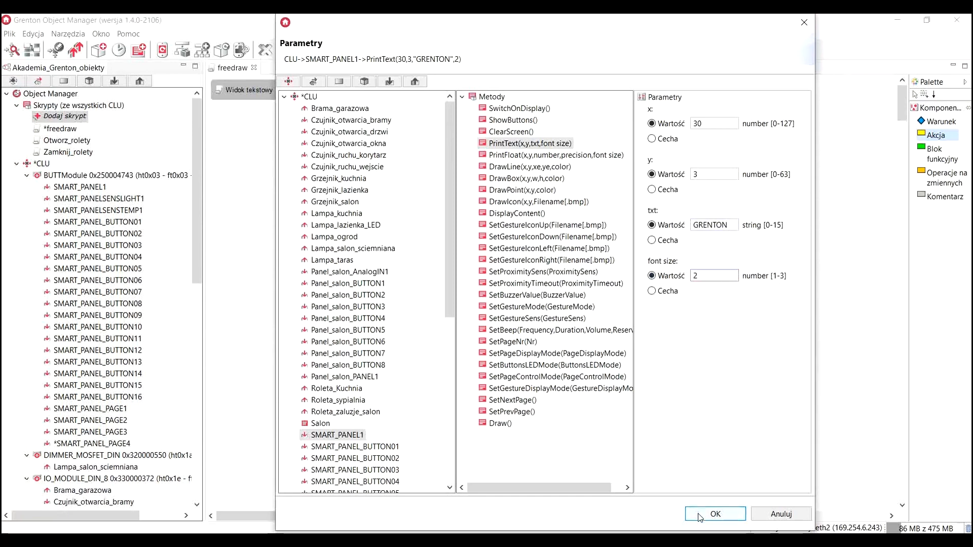
pyautogui.click(715, 514)
pyautogui.moveTo(594, 183); pyautogui.dragTo(564, 195)
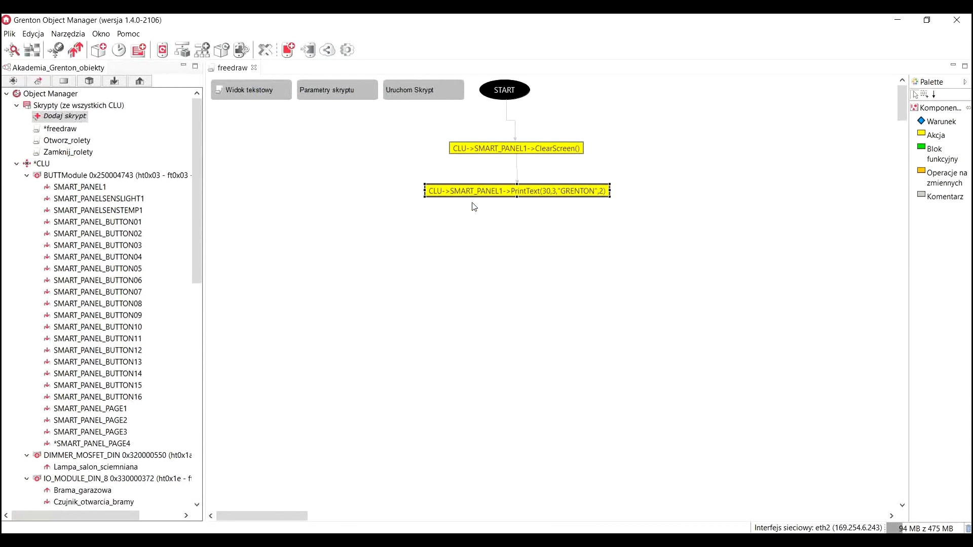
# Step: Add an action calling DisplayContent() on SMART_PANEL1 and align its block beneath the PrintText action
pyautogui.moveTo(930, 139); pyautogui.dragTo(497, 234)
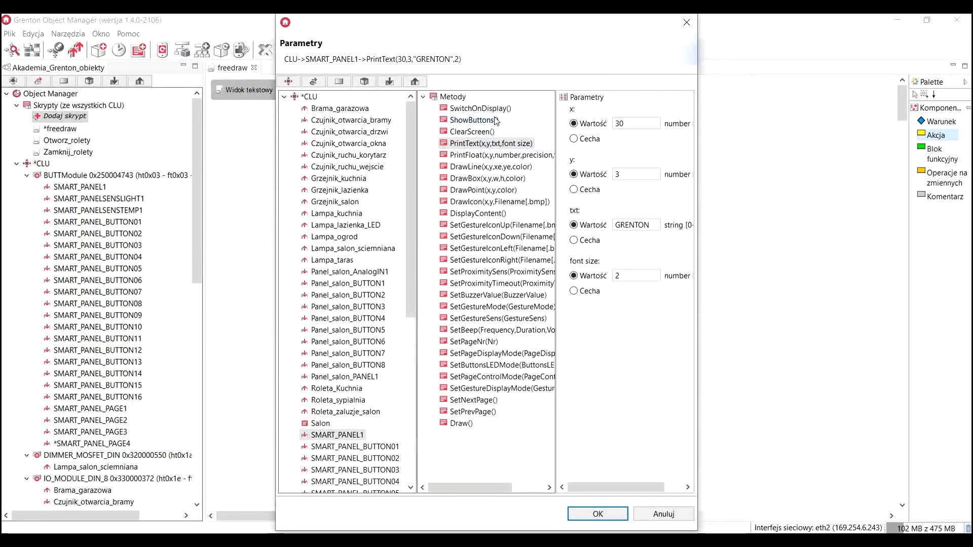
pyautogui.click(485, 213)
pyautogui.click(597, 514)
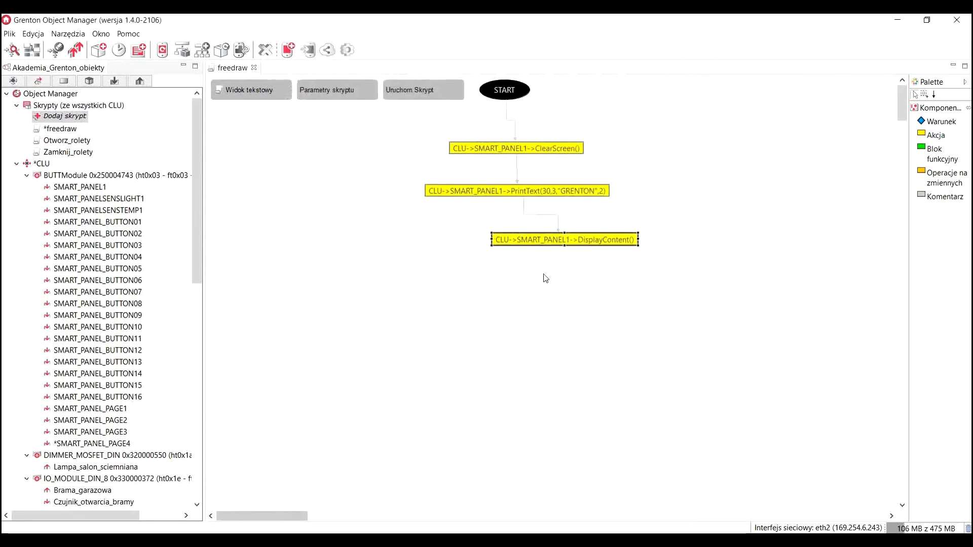
pyautogui.moveTo(541, 240); pyautogui.dragTo(495, 248)
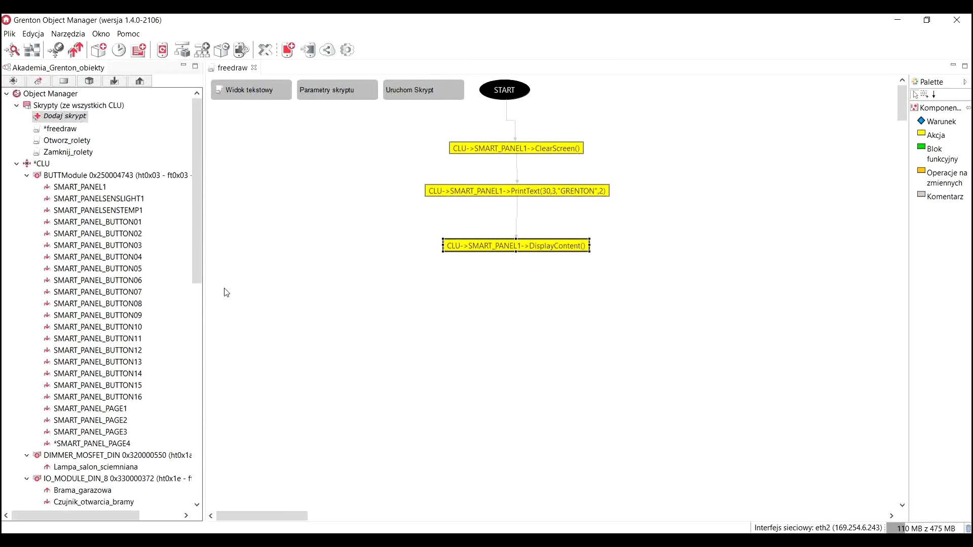
# Step: Assign the freedraw() script to SMART_PANEL_PAGE4's OnDraw event, save the page's properties, and send the configuration to the CLU
pyautogui.click(122, 445)
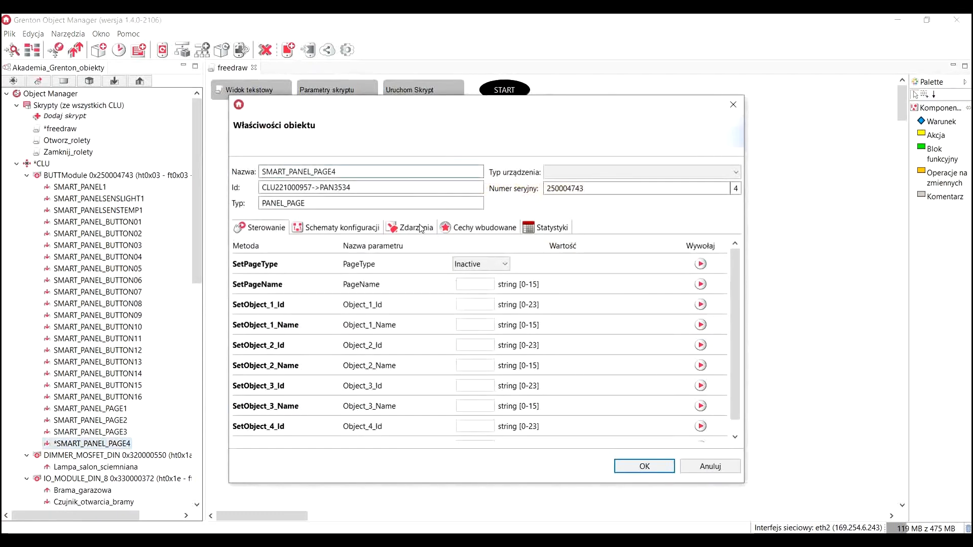
pyautogui.click(421, 229)
pyautogui.click(716, 302)
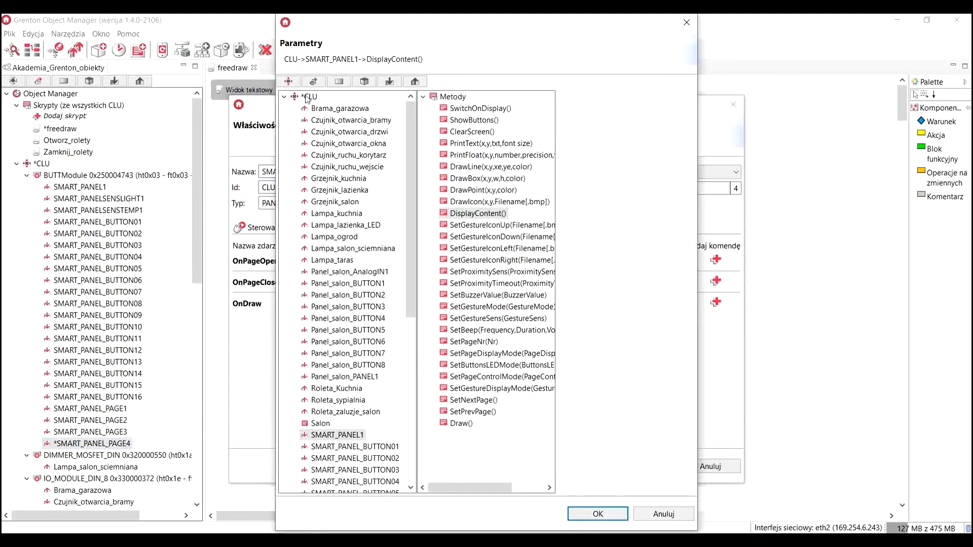
pyautogui.click(307, 97)
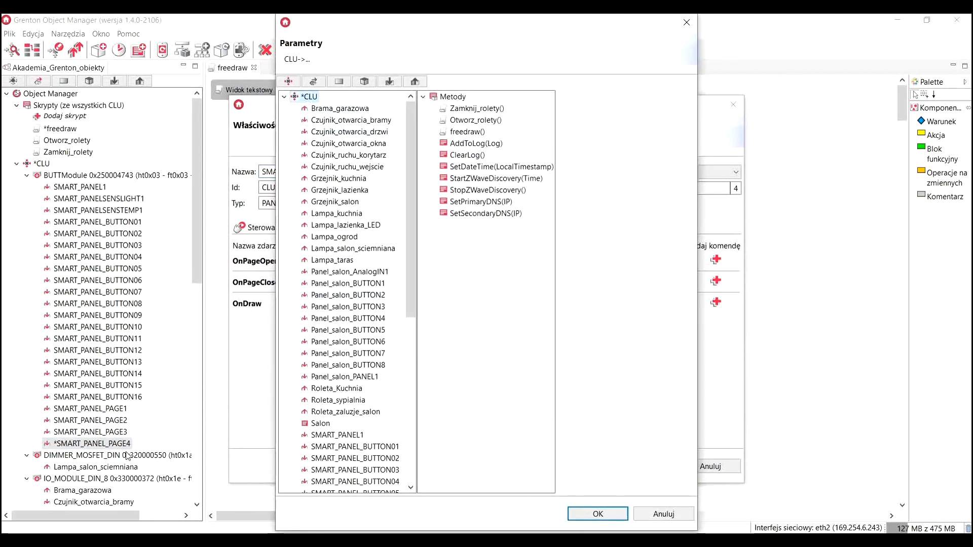
pyautogui.click(481, 132)
pyautogui.click(598, 514)
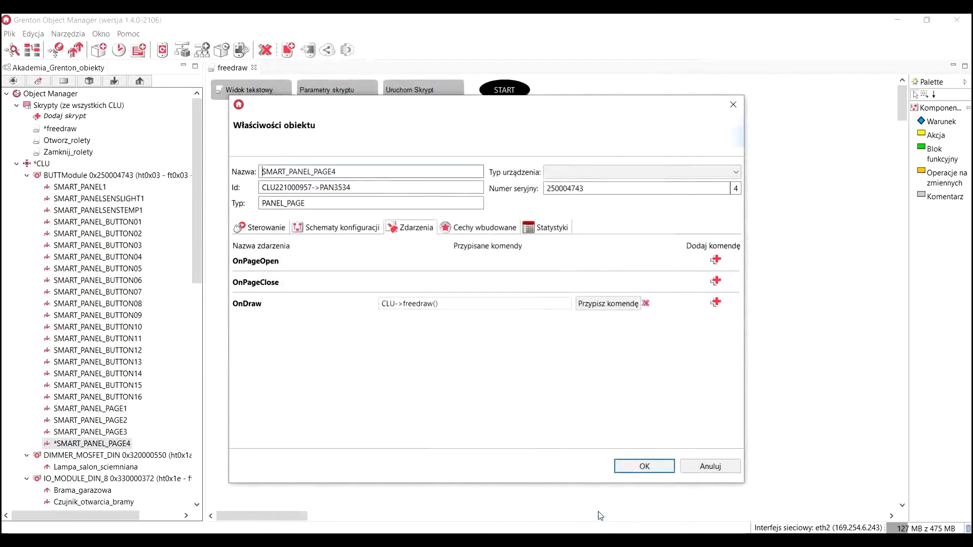
pyautogui.click(638, 466)
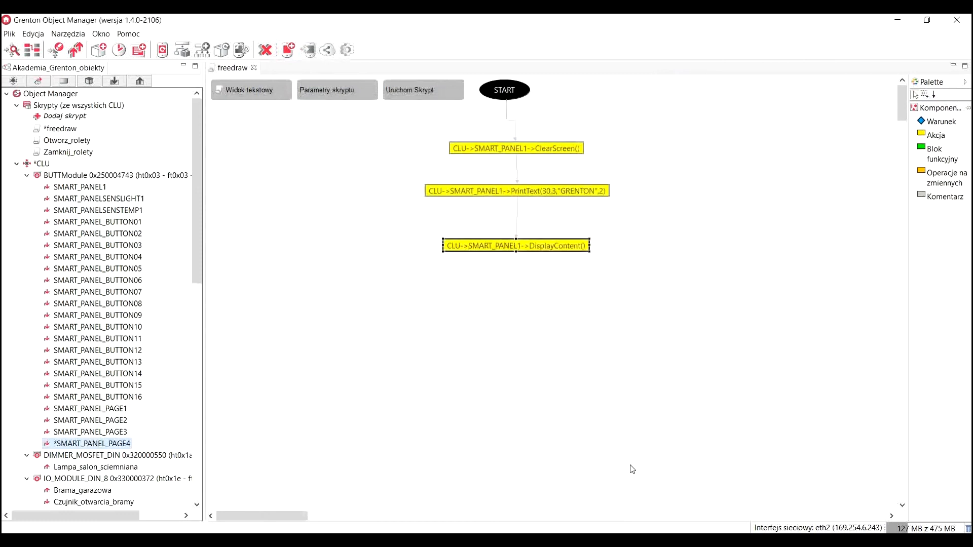
pyautogui.click(75, 50)
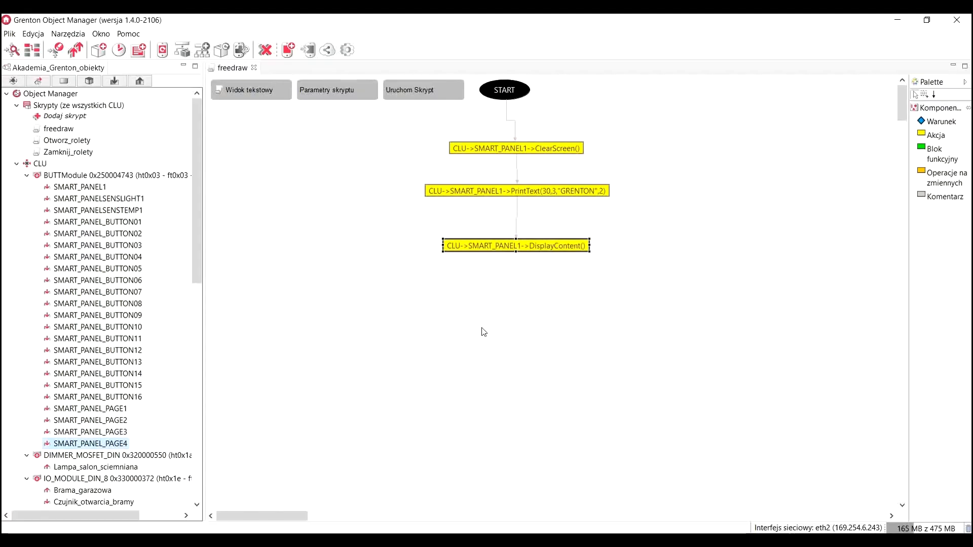
# Step: Delete the DisplayContent() action and its connector from the freedraw script
pyautogui.moveTo(525, 250); pyautogui.dragTo(532, 298)
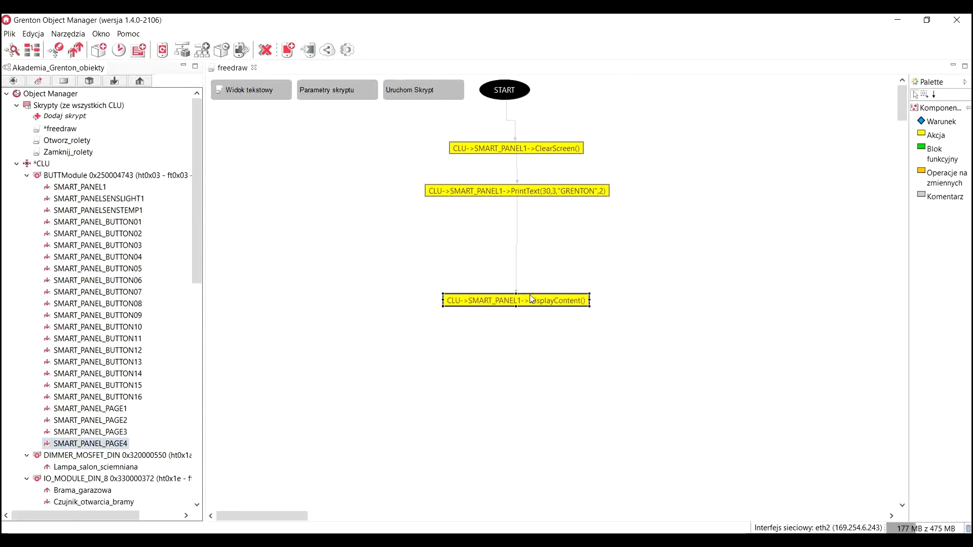
pyautogui.click(518, 287)
pyautogui.press('Delete')
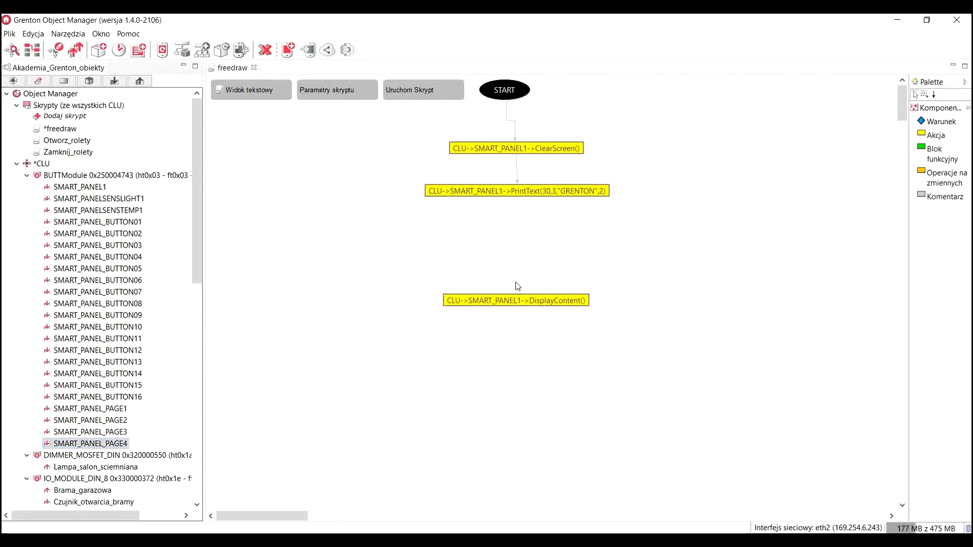
pyautogui.click(485, 299)
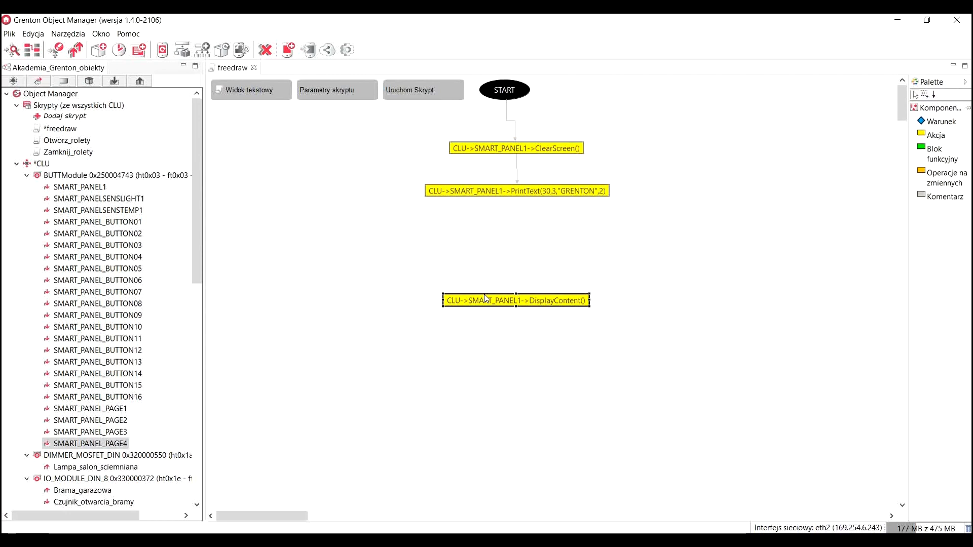
pyautogui.press('Delete')
# Step: Add an action below PrintText that calls the DrawLine method of SMART_PANEL1
pyautogui.click(936, 135)
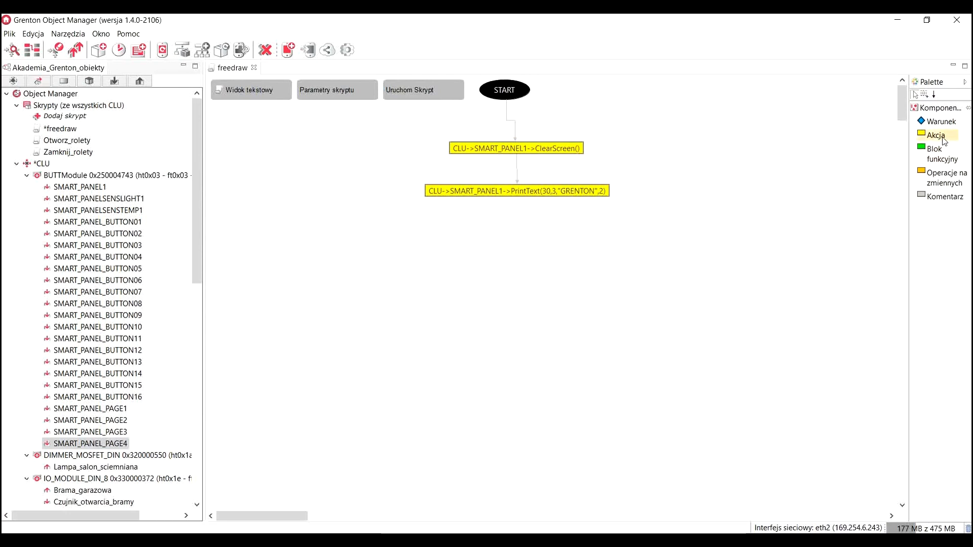
pyautogui.click(492, 209)
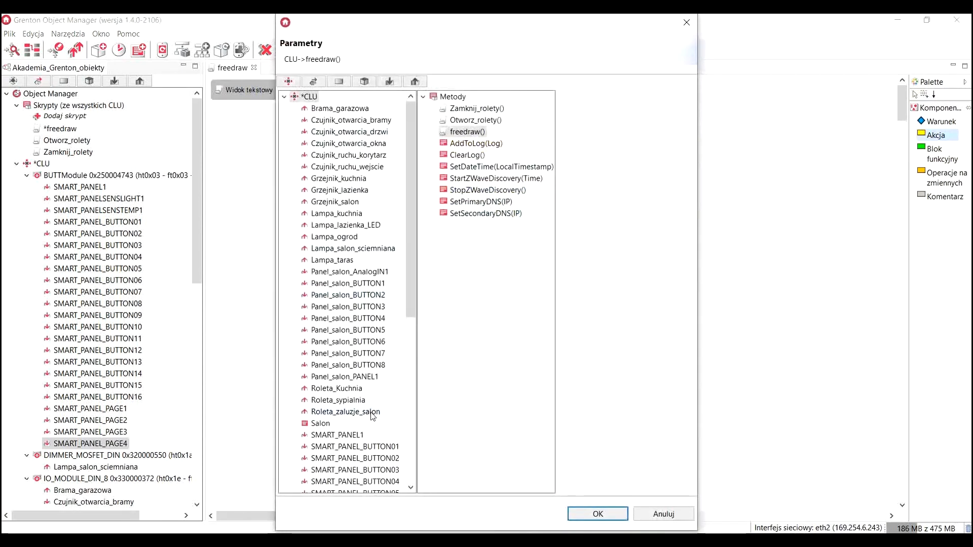
pyautogui.click(359, 435)
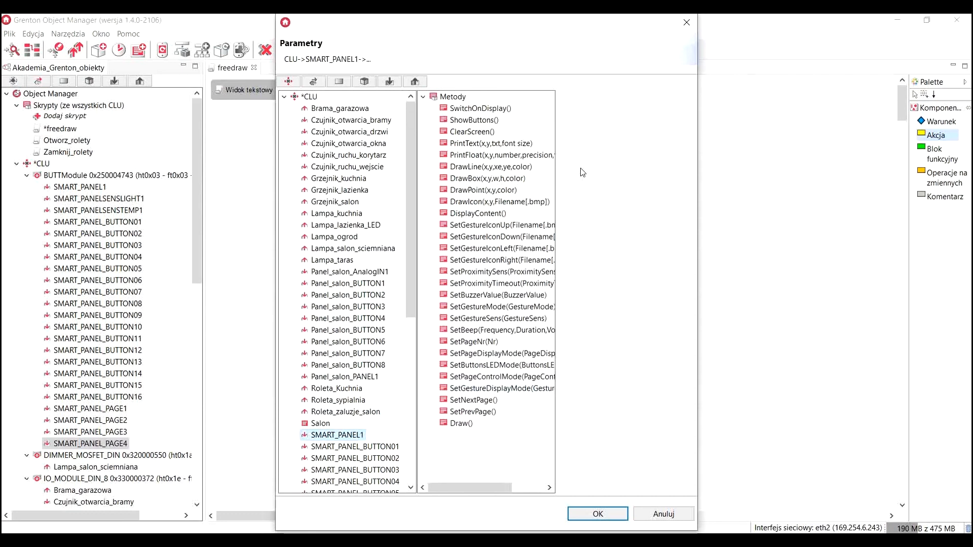
pyautogui.click(495, 169)
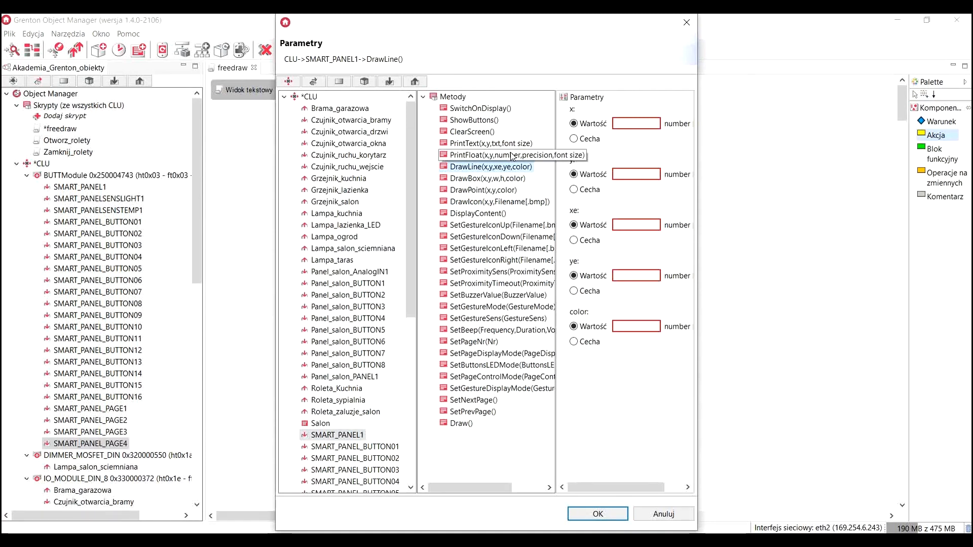
pyautogui.moveTo(697, 163); pyautogui.dragTo(815, 166)
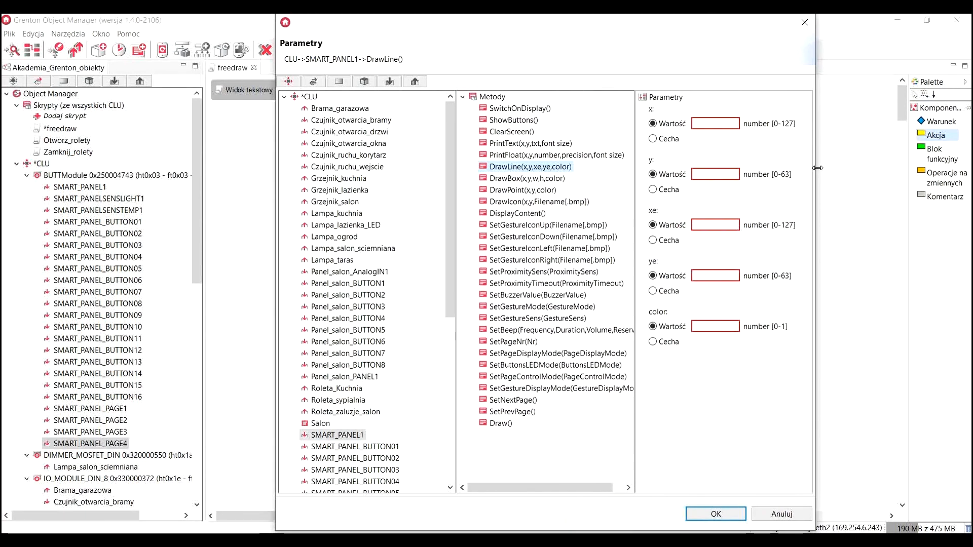
# Step: Set DrawLine's parameters to x 0, y 31, xe 127, ye 31 and color 1, and align its block beneath the PrintText action
pyautogui.click(717, 124)
pyautogui.write('0')
pyautogui.click(718, 225)
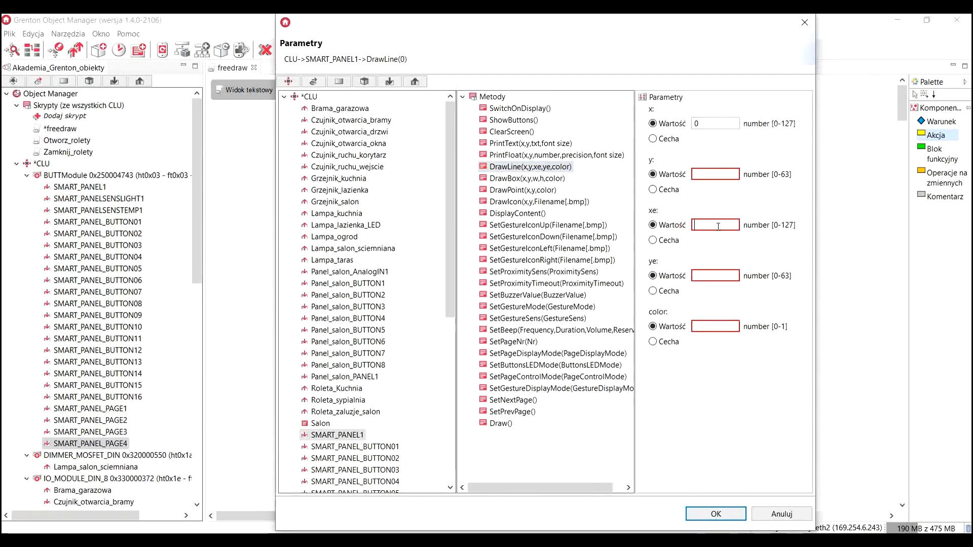
pyautogui.write('127')
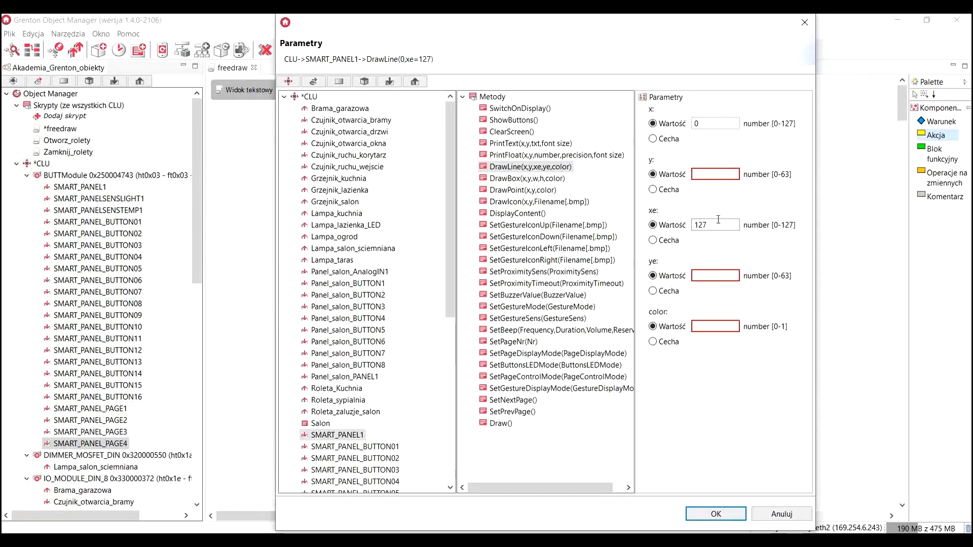
pyautogui.click(721, 173)
pyautogui.write('31')
pyautogui.click(721, 275)
pyautogui.write('31')
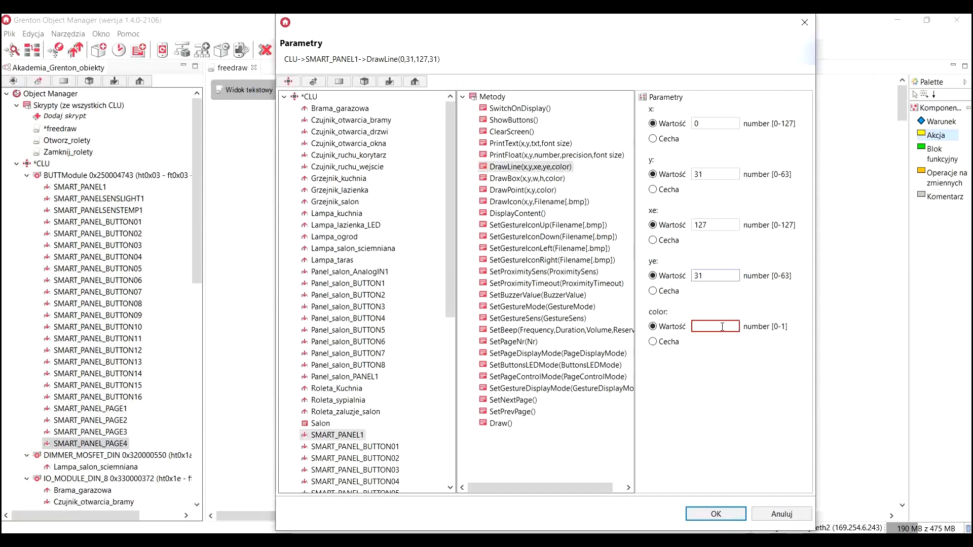
pyautogui.click(716, 326)
pyautogui.write('1')
pyautogui.click(715, 514)
pyautogui.moveTo(593, 219); pyautogui.dragTo(543, 230)
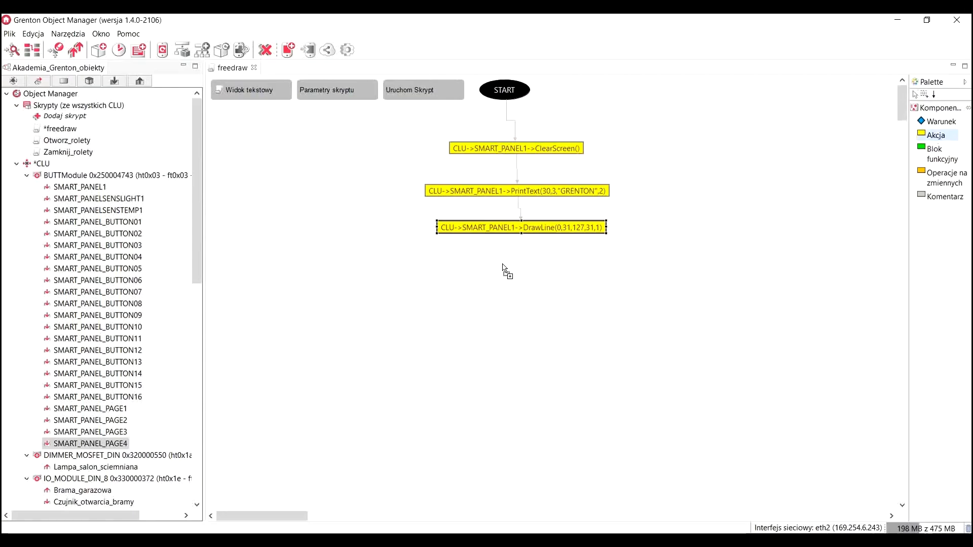
# Step: Add an action below DrawLine that calls SMART_PANEL1's PrintText method with x 35 and y 40
pyautogui.click(504, 268)
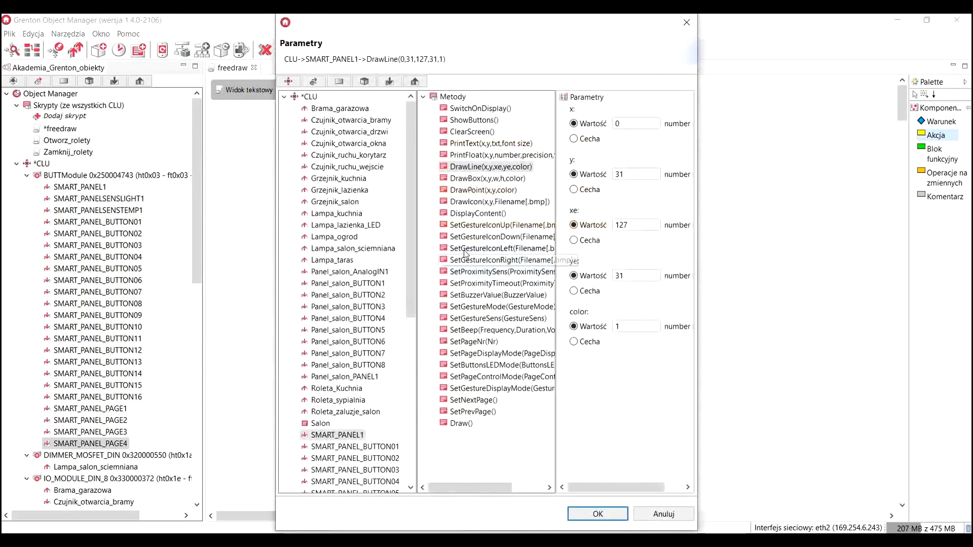
pyautogui.click(494, 145)
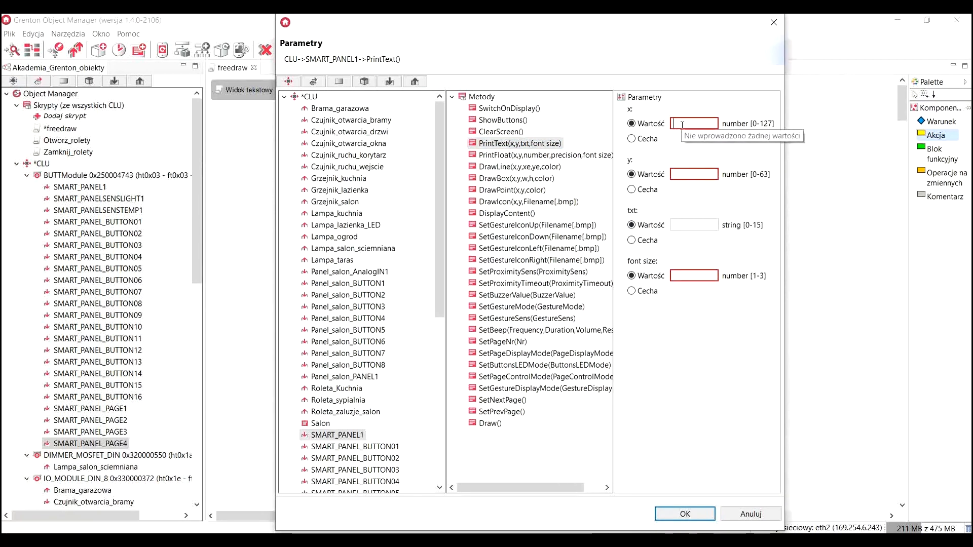
pyautogui.click(682, 125)
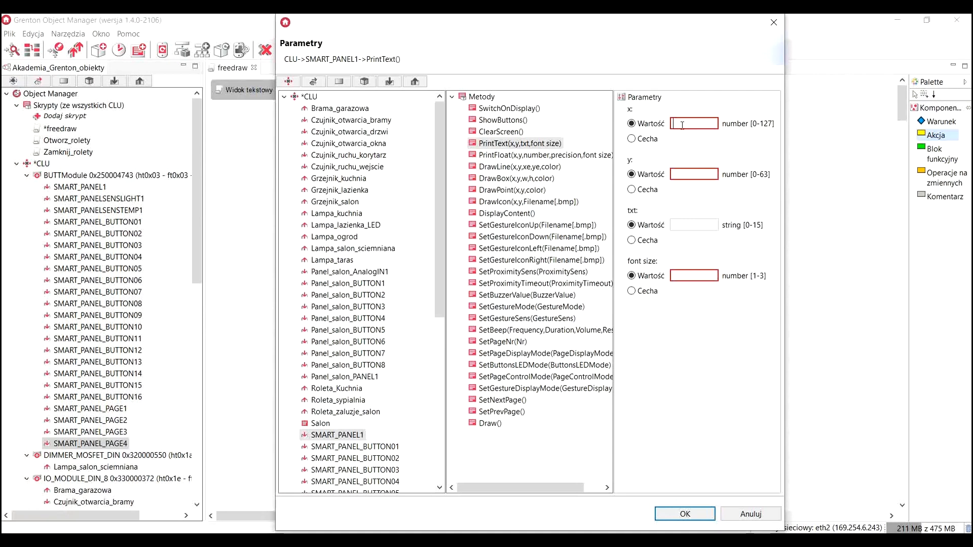
pyautogui.write('35')
pyautogui.click(690, 175)
pyautogui.write('40')
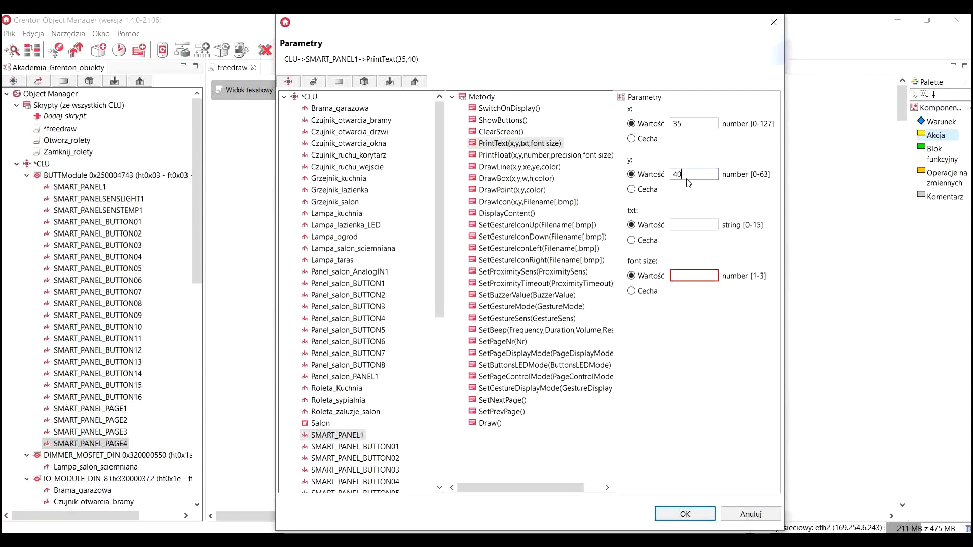
# Step: Use the CLU->Date feature as the new PrintText's txt, set font size 1, and align the block beneath DrawLine
pyautogui.click(684, 223)
pyautogui.click(644, 241)
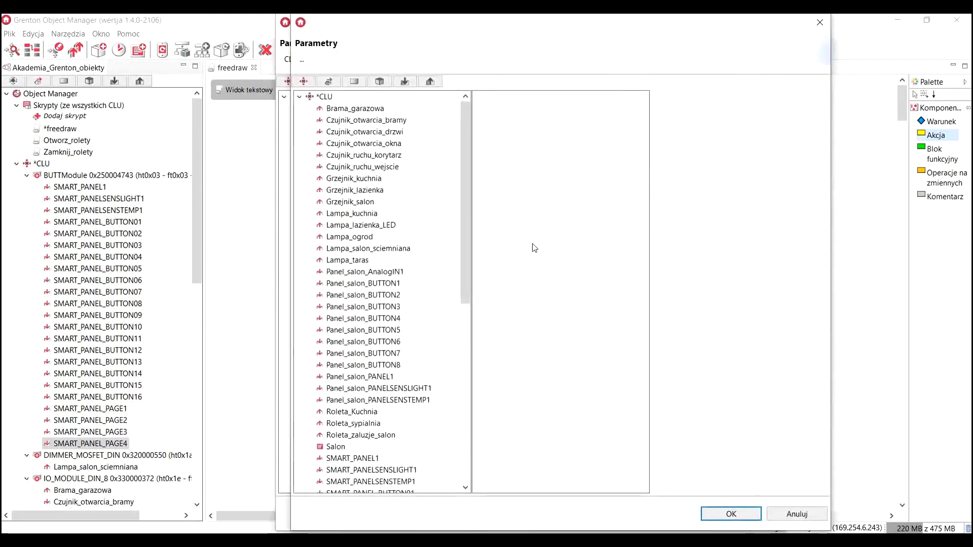
pyautogui.click(325, 97)
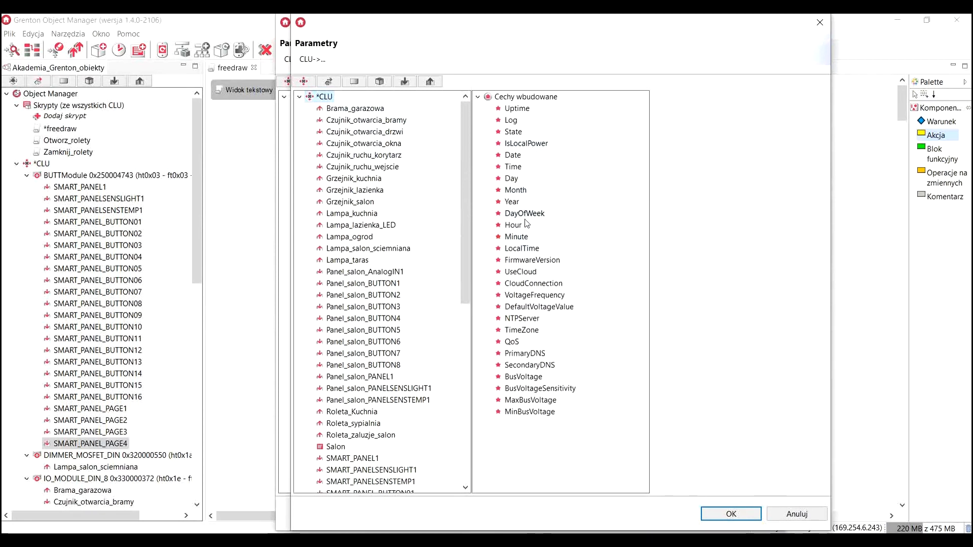
pyautogui.click(512, 155)
pyautogui.click(731, 514)
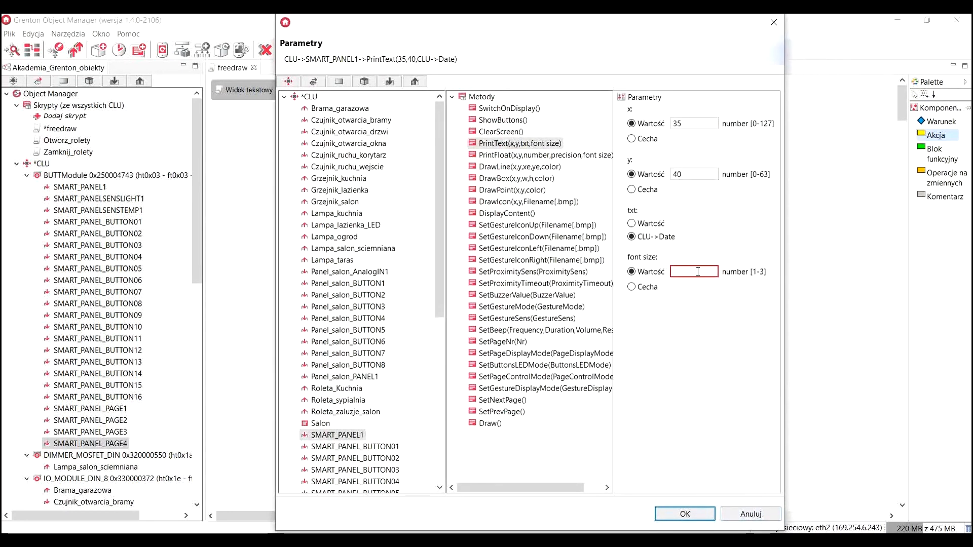
pyautogui.write('1')
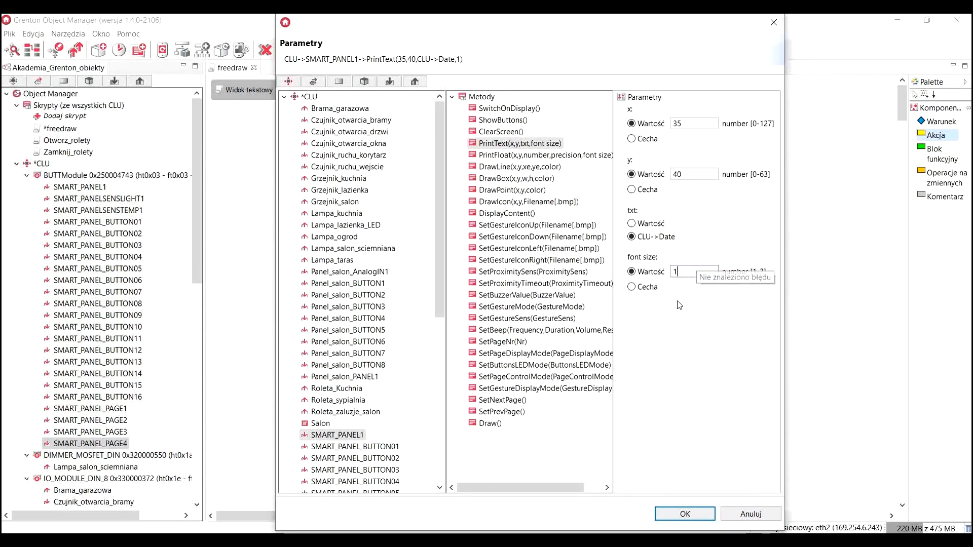
pyautogui.click(685, 513)
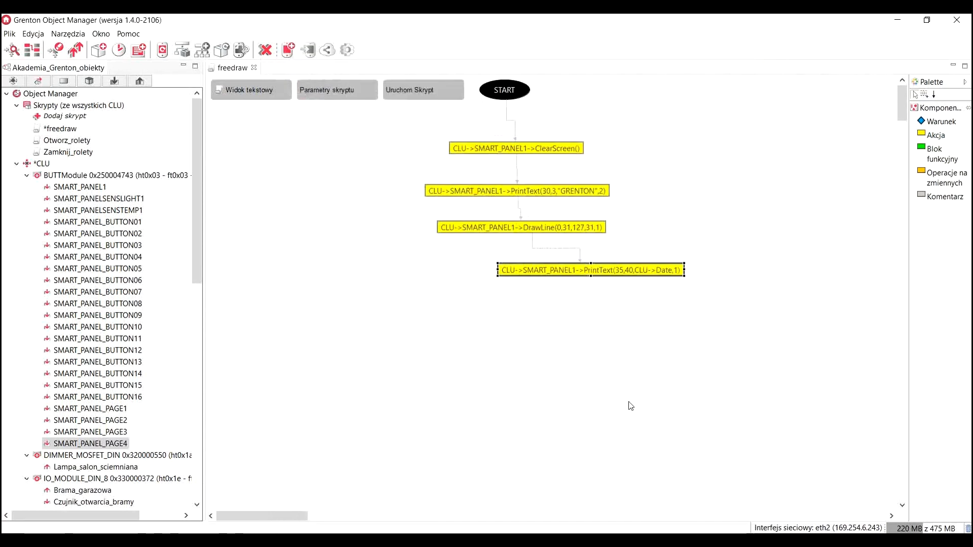
pyautogui.moveTo(594, 273); pyautogui.dragTo(522, 267)
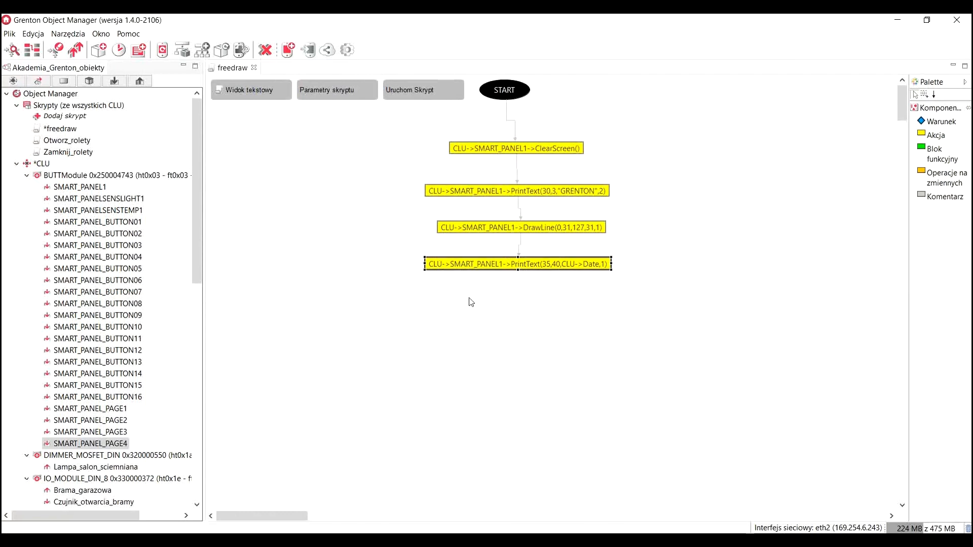
# Step: Add a DisplayContent() action for SMART_PANEL1 beneath the date PrintText block and send the configuration to the CLU
pyautogui.click(936, 135)
pyautogui.click(500, 299)
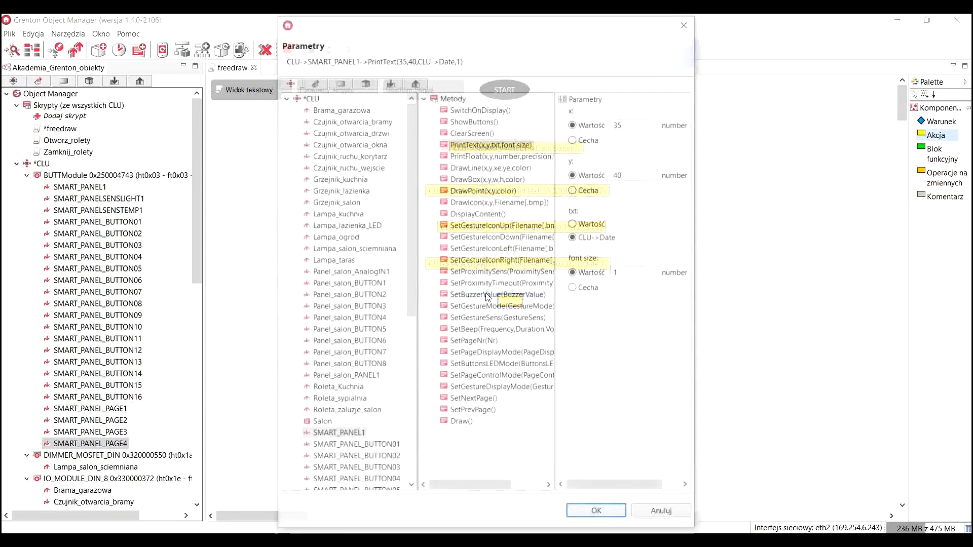
pyautogui.click(494, 213)
pyautogui.click(597, 520)
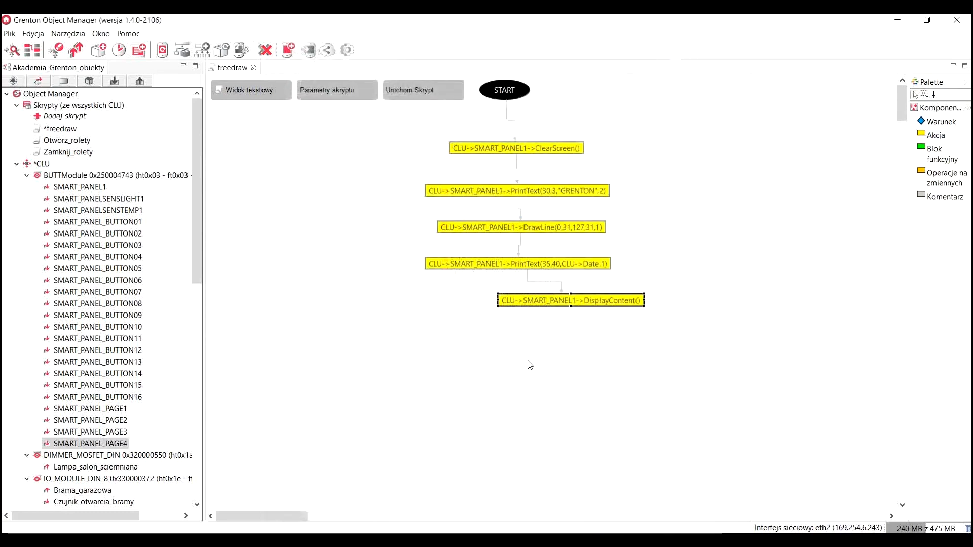
pyautogui.moveTo(530, 303); pyautogui.dragTo(467, 332)
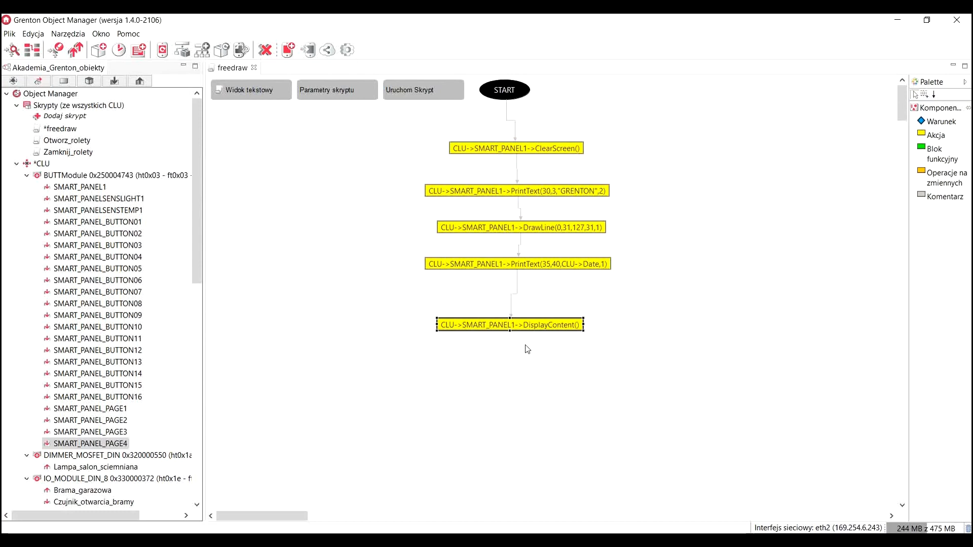
pyautogui.click(76, 50)
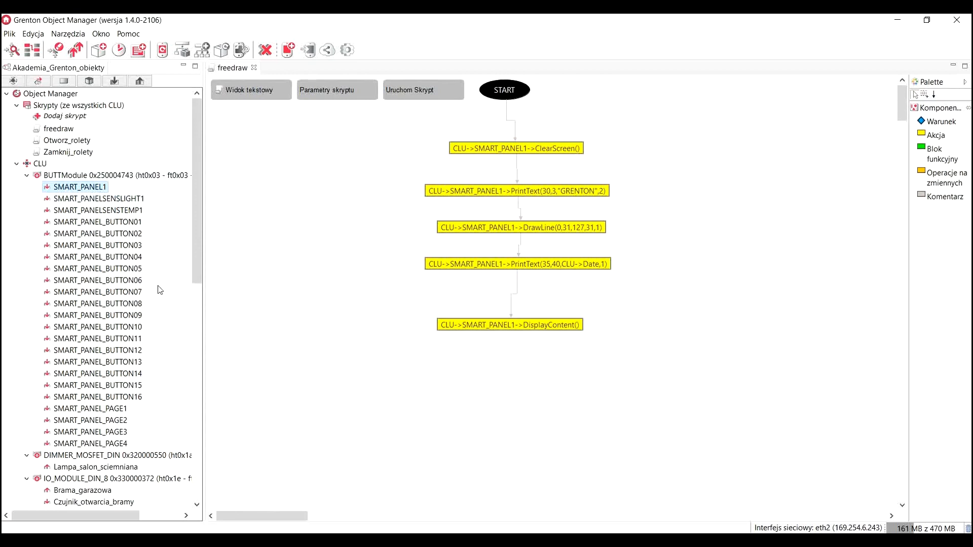
# Step: Assign SMART_PANEL1's SetPageNr(1) method to its OnProximityDetect event, save the properties, and send the configuration to the CLU
pyautogui.click(408, 228)
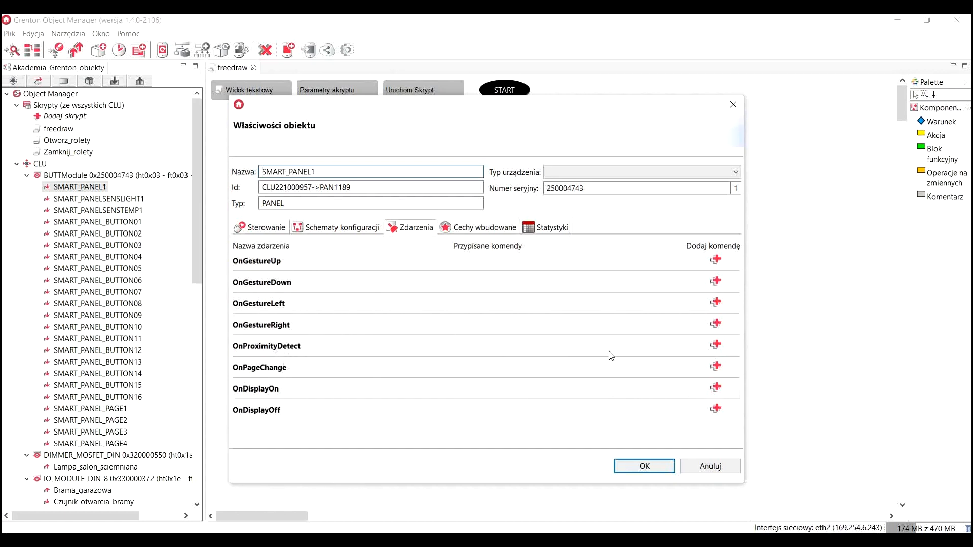
pyautogui.click(715, 345)
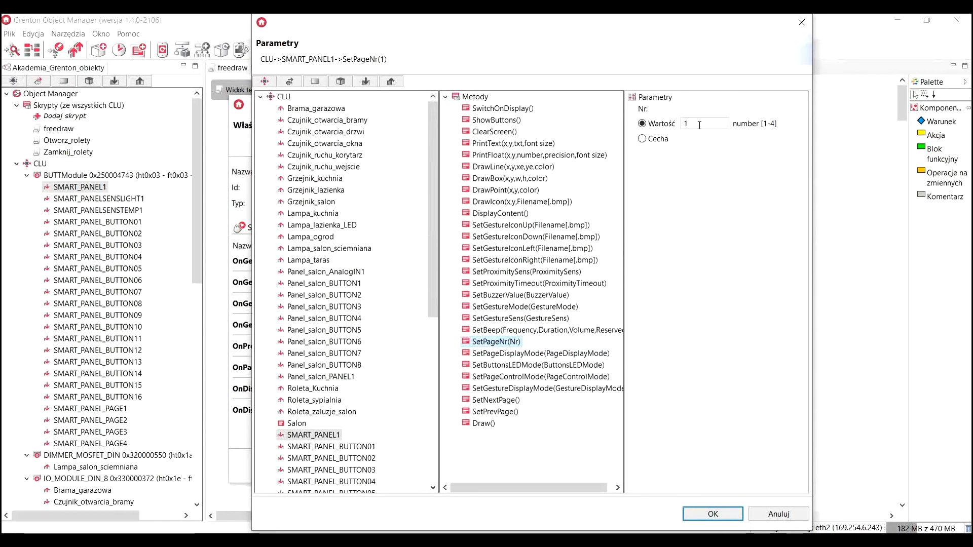
pyautogui.click(709, 512)
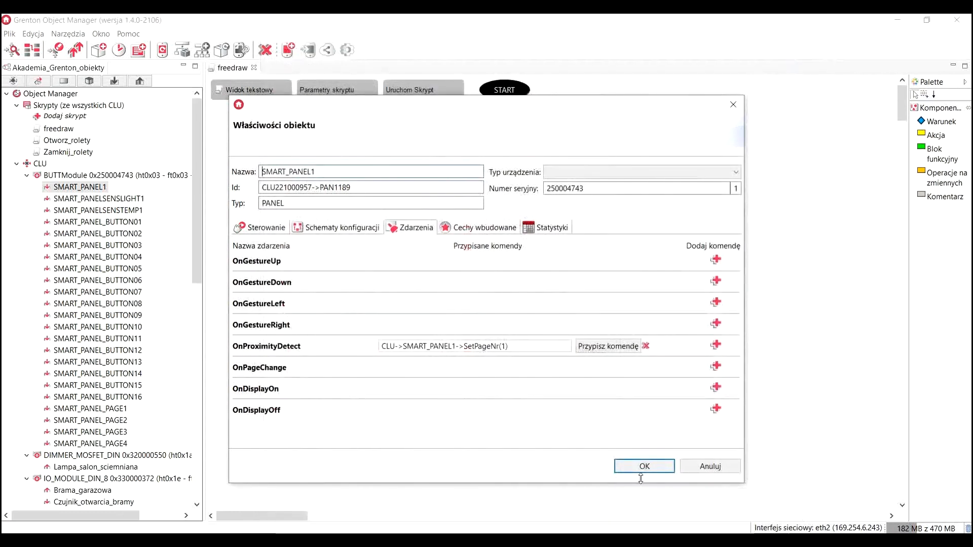
pyautogui.click(643, 466)
pyautogui.click(77, 54)
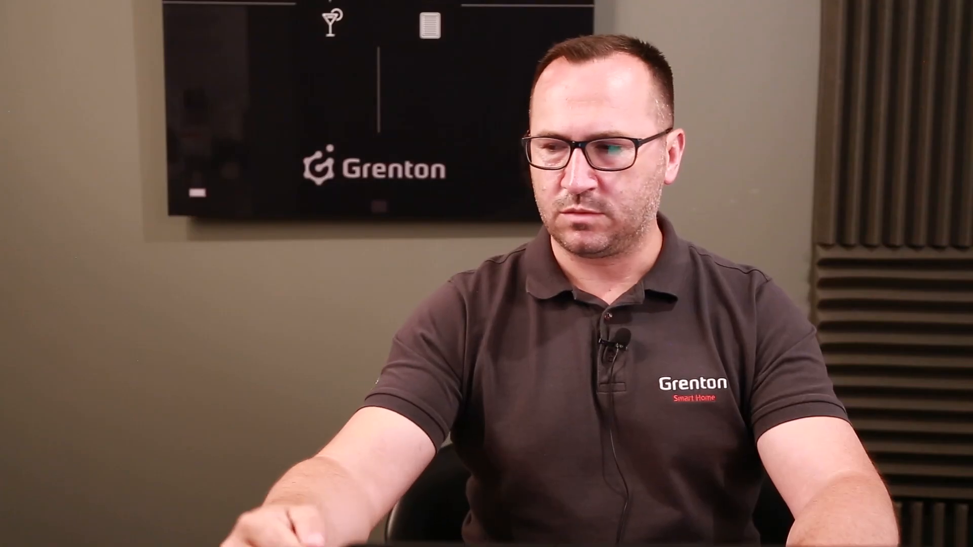